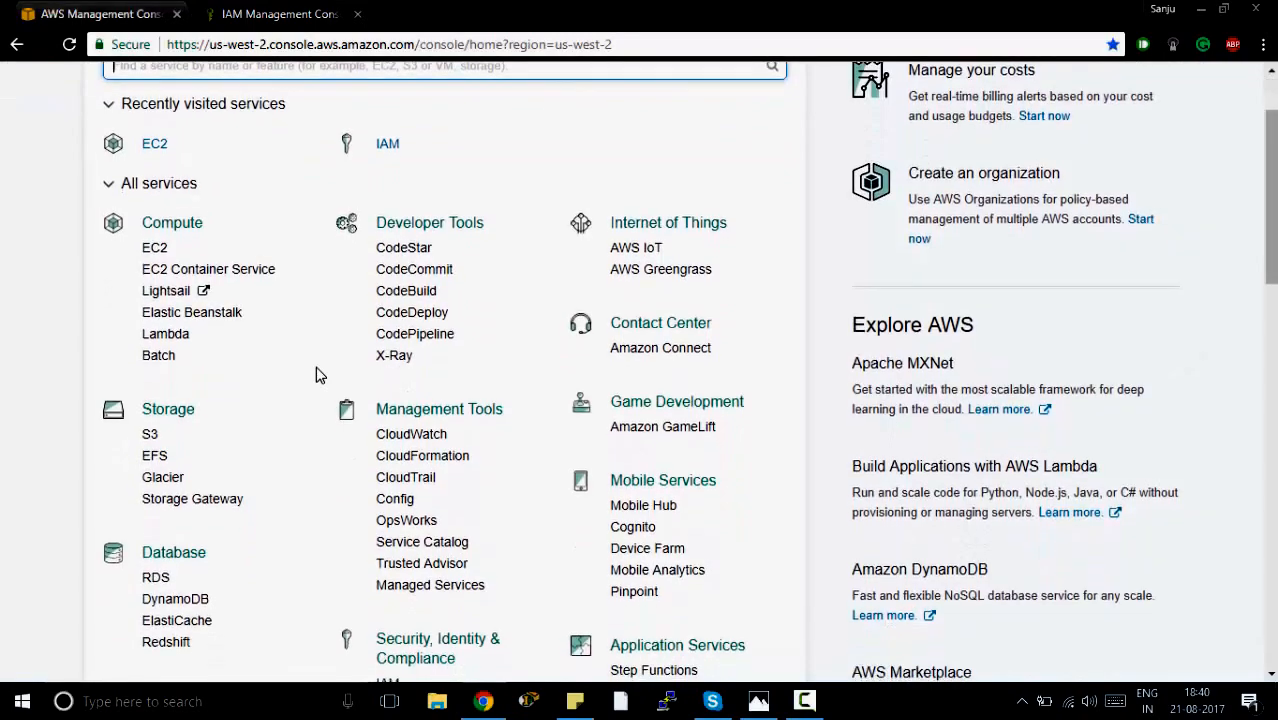
Review the list of available AWS regions, keeping US West (Oregon).
scroll(316, 374, "up", 2)
scroll(316, 374, "up", 2)
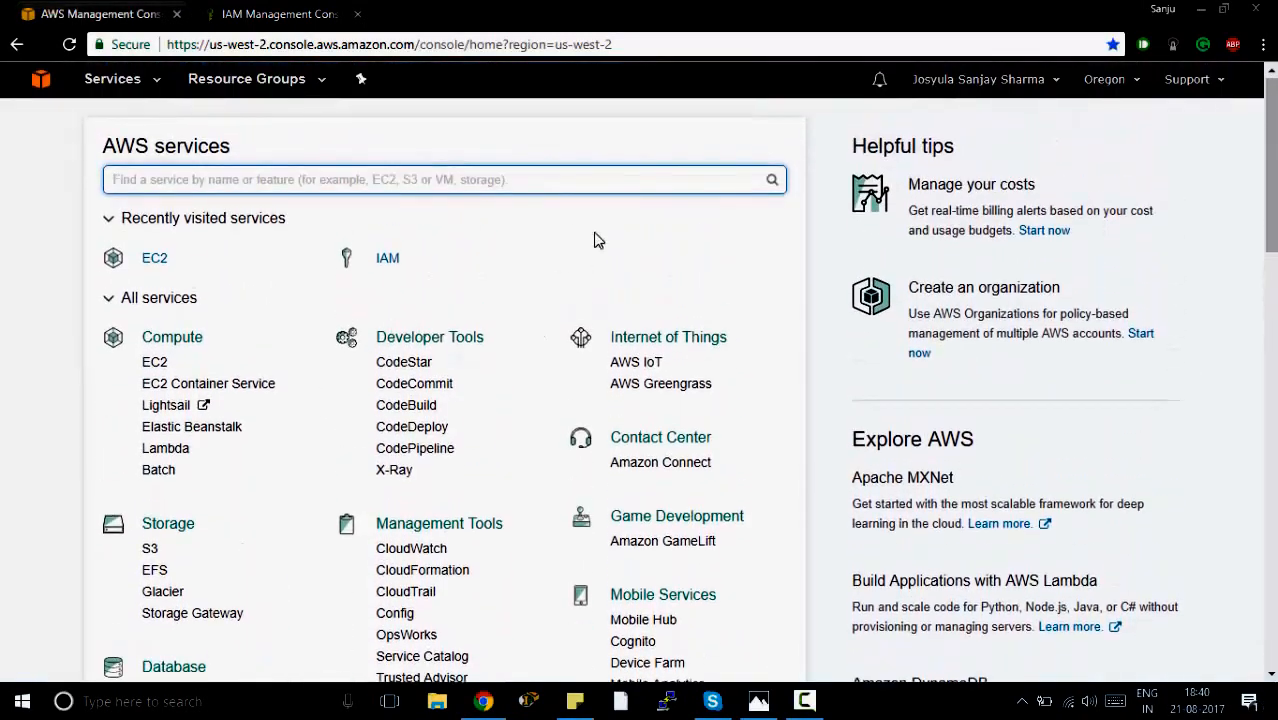
left_click(1105, 84)
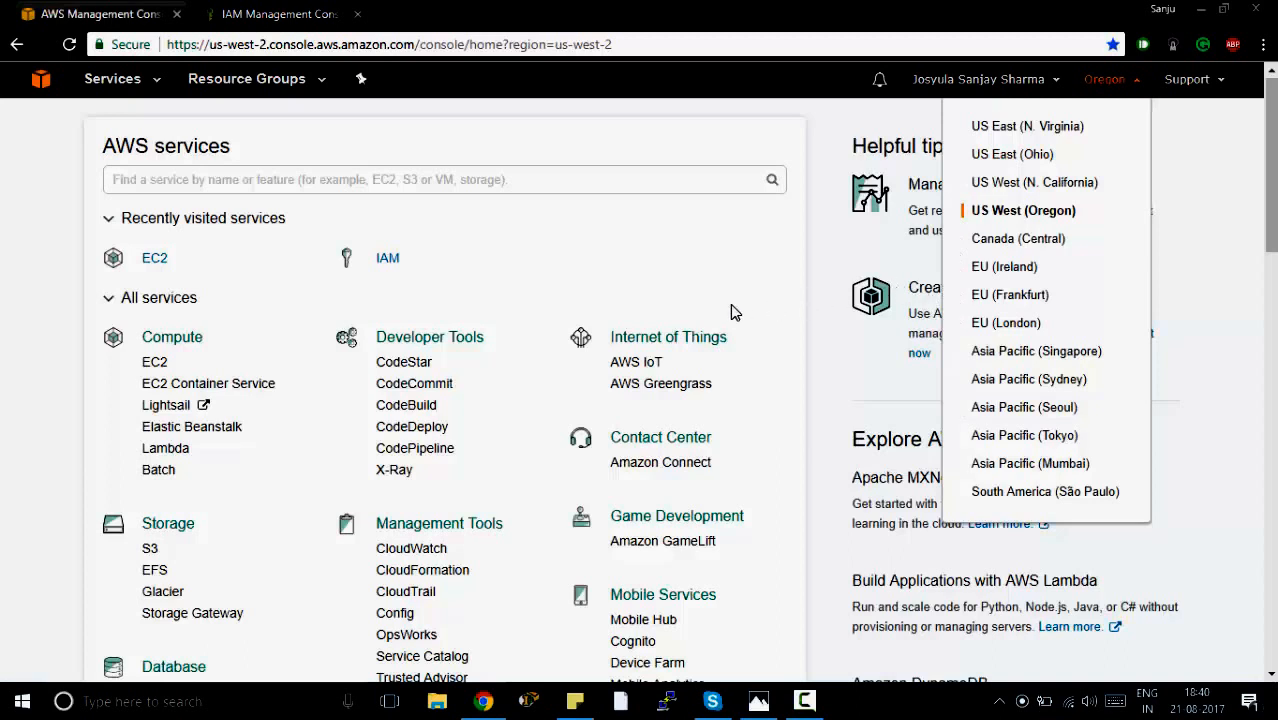
left_click(566, 182)
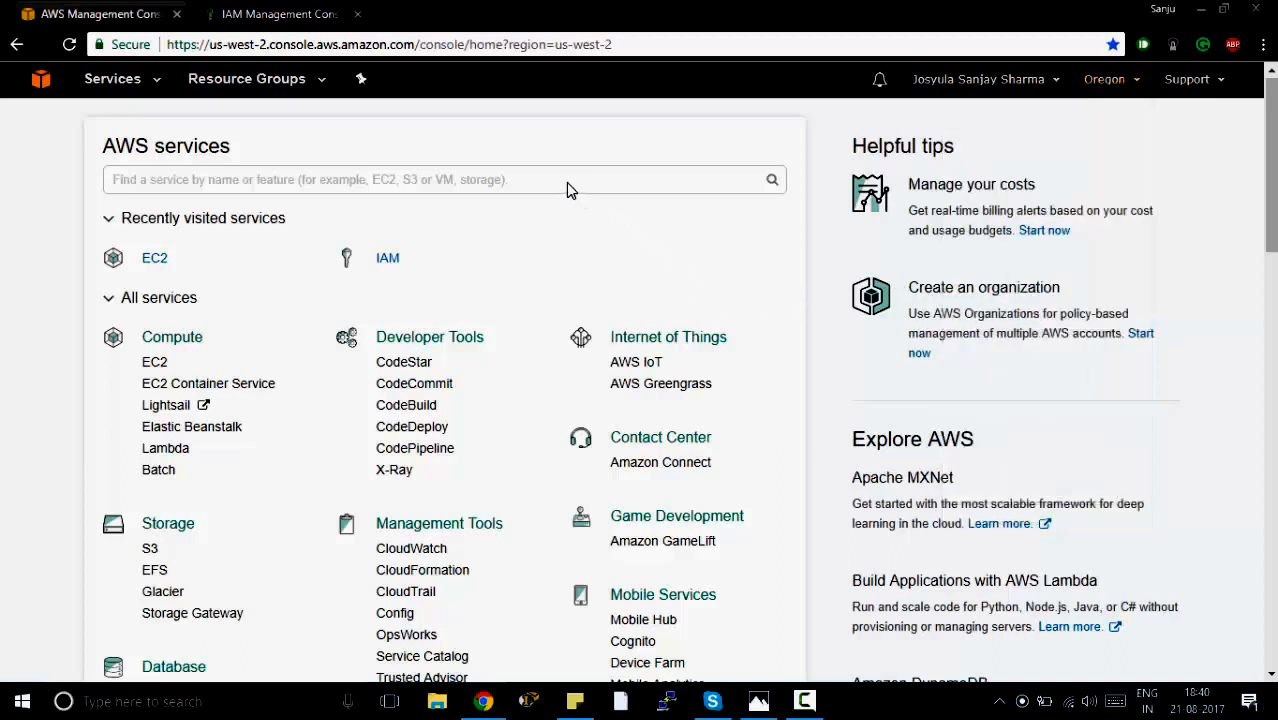
Search the AWS services for ec2 and open the EC2 dashboard.
left_click(566, 182)
type("ec2")
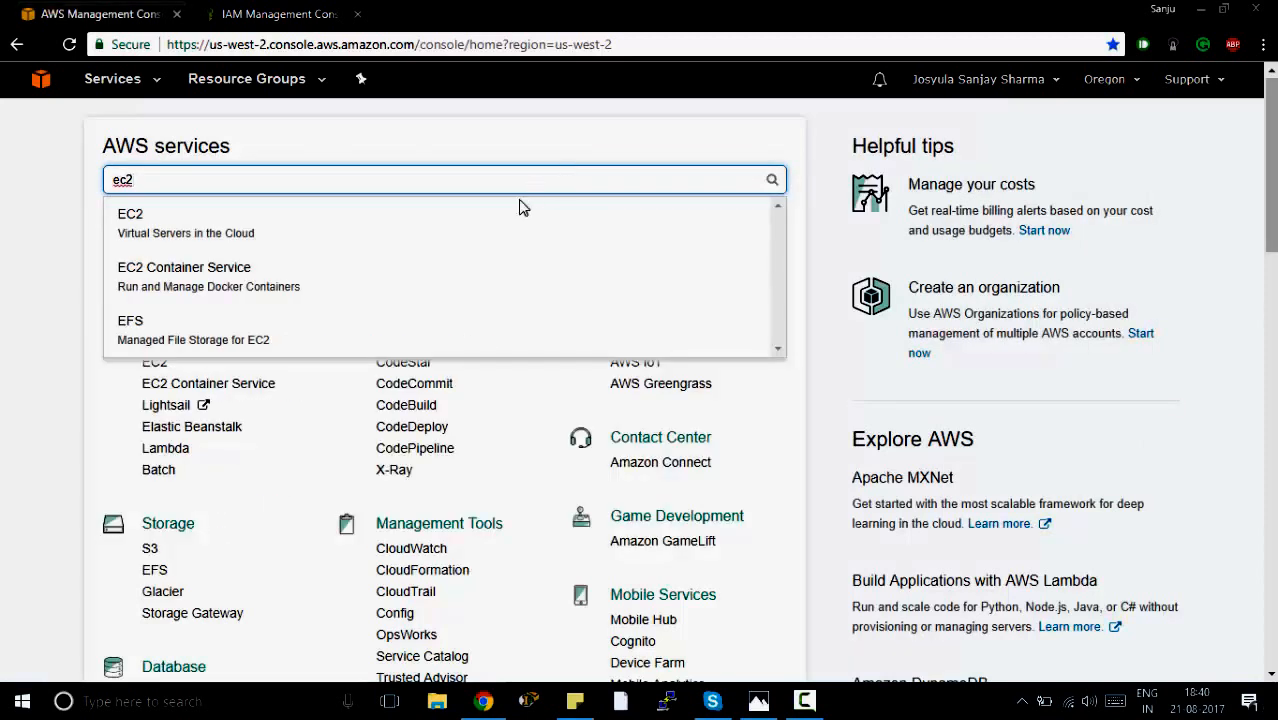
left_click(444, 229)
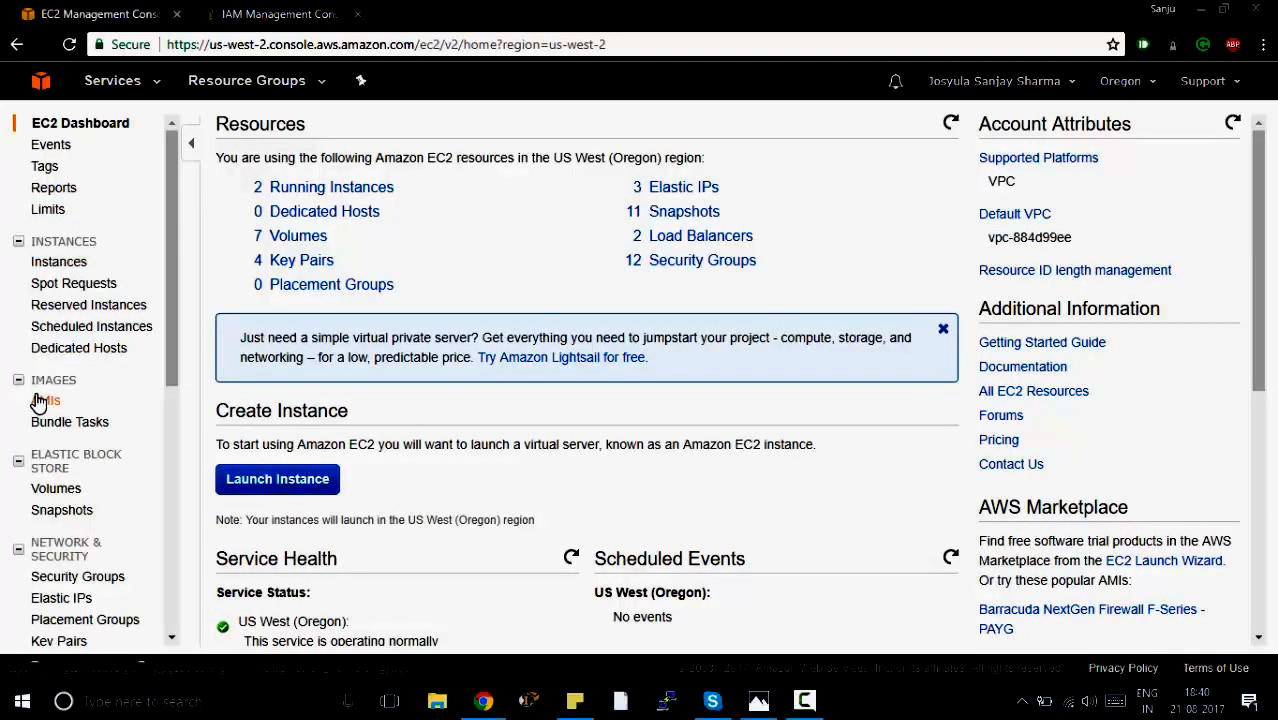
Open the Auto Scaling launch configurations, deselect the existing one and start creating a new launch configuration.
scroll(40, 400, "down", 3)
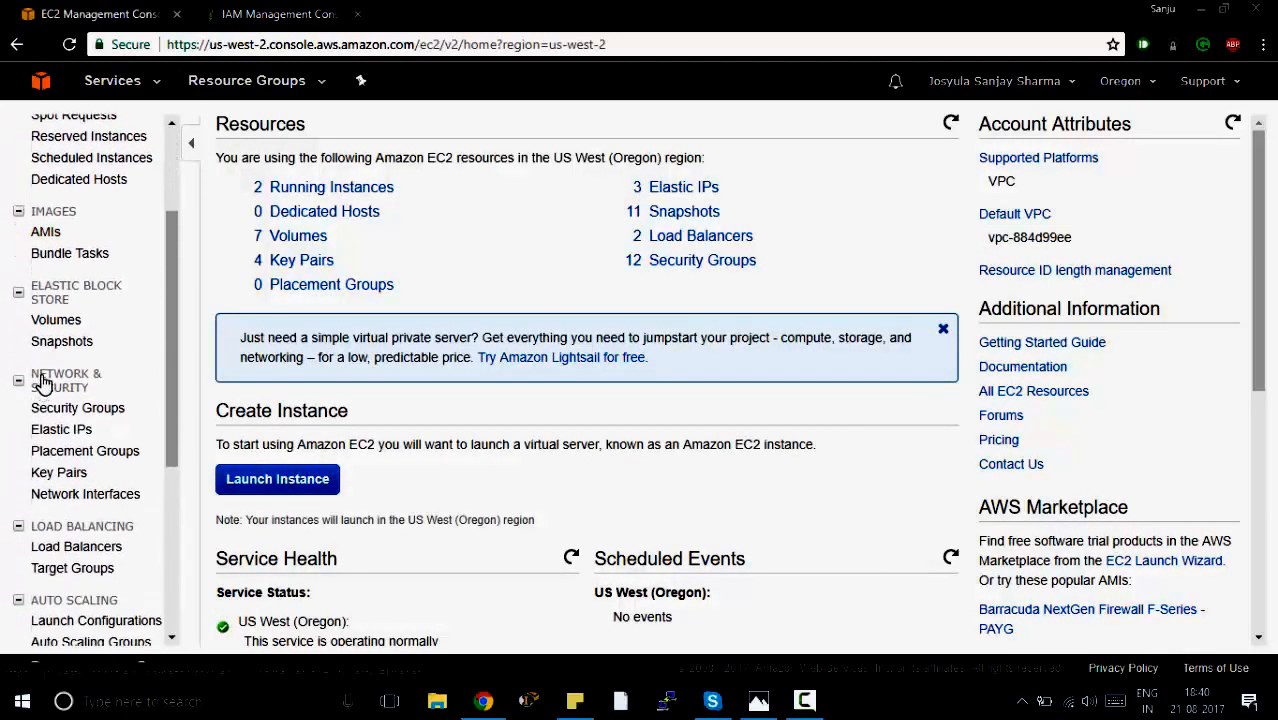
scroll(90, 478, "down", 2)
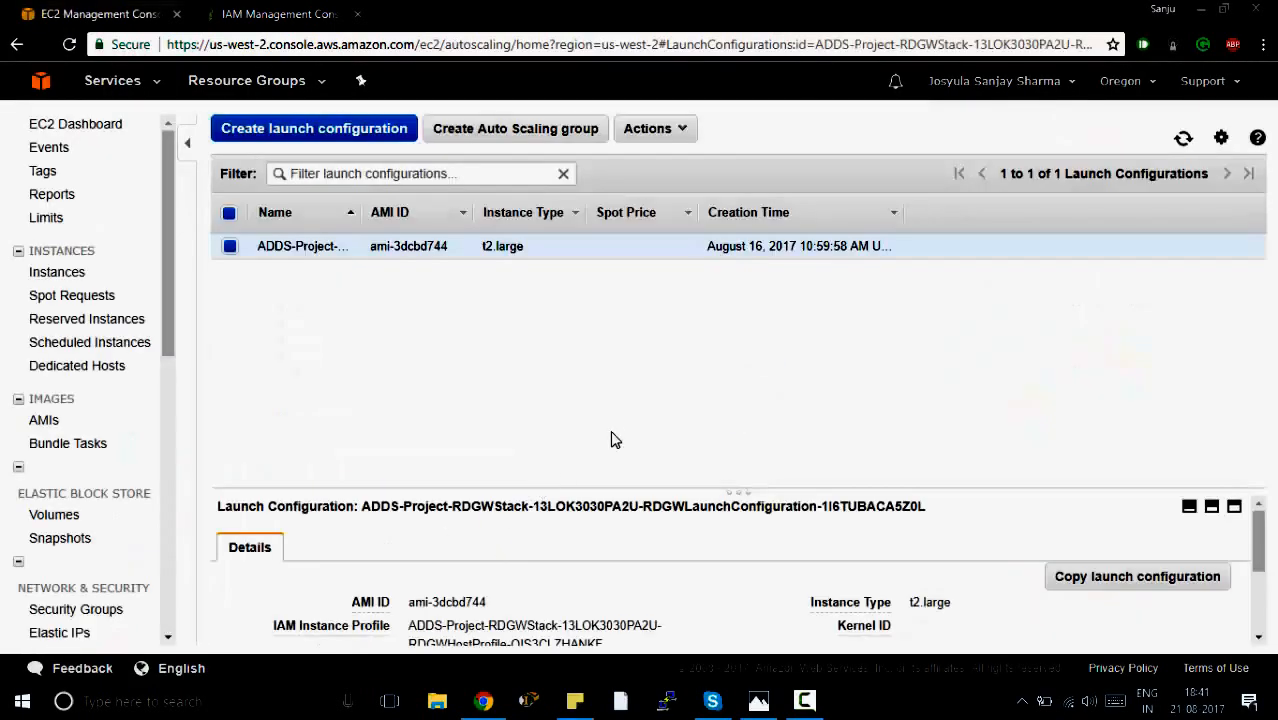
left_click(229, 213)
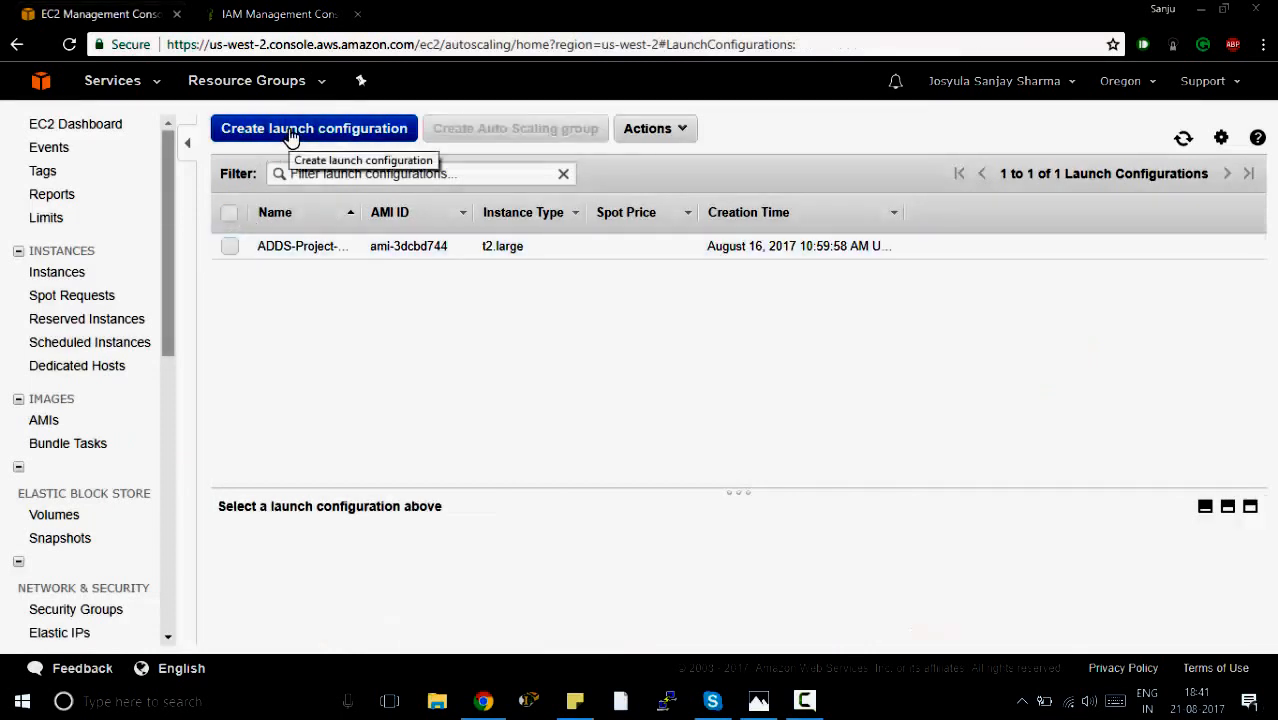
left_click(372, 146)
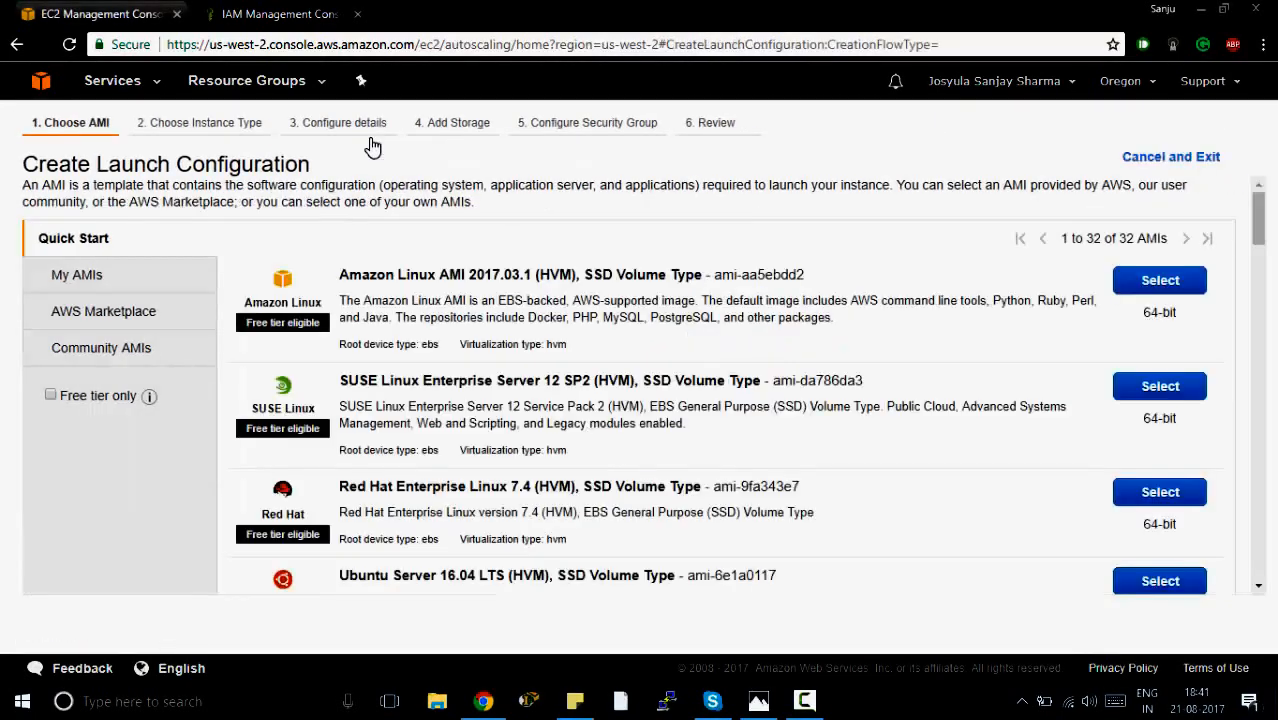
Choose the self-owned DinoStoreWebServer AMI as the image for the launch configuration.
scroll(410, 370, "down", 4)
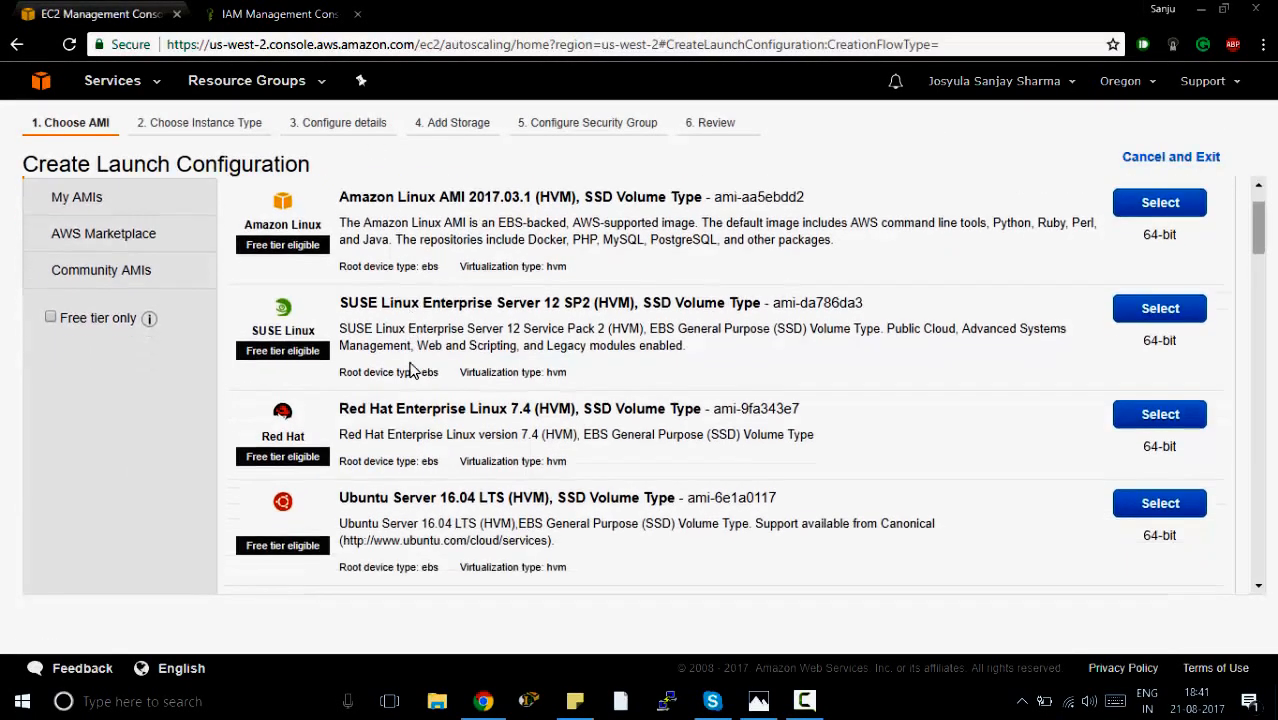
scroll(410, 370, "down", 2)
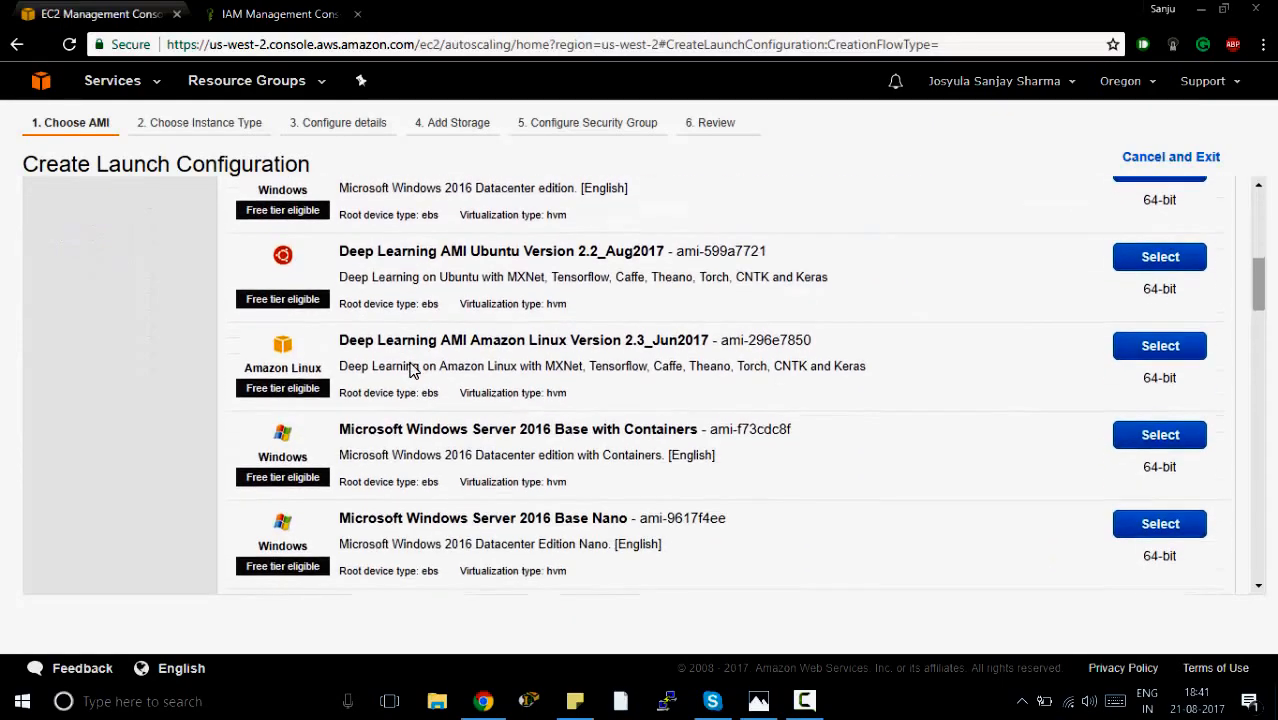
scroll(413, 370, "up", 2)
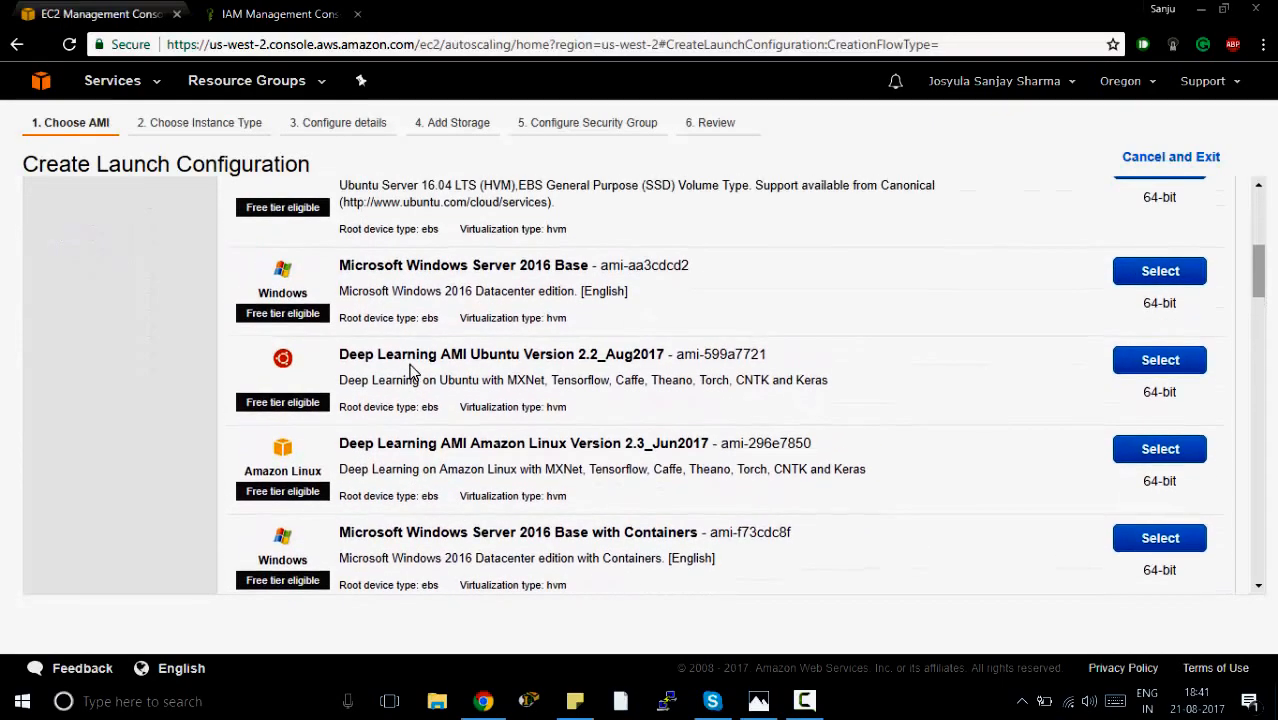
scroll(410, 370, "up", 5)
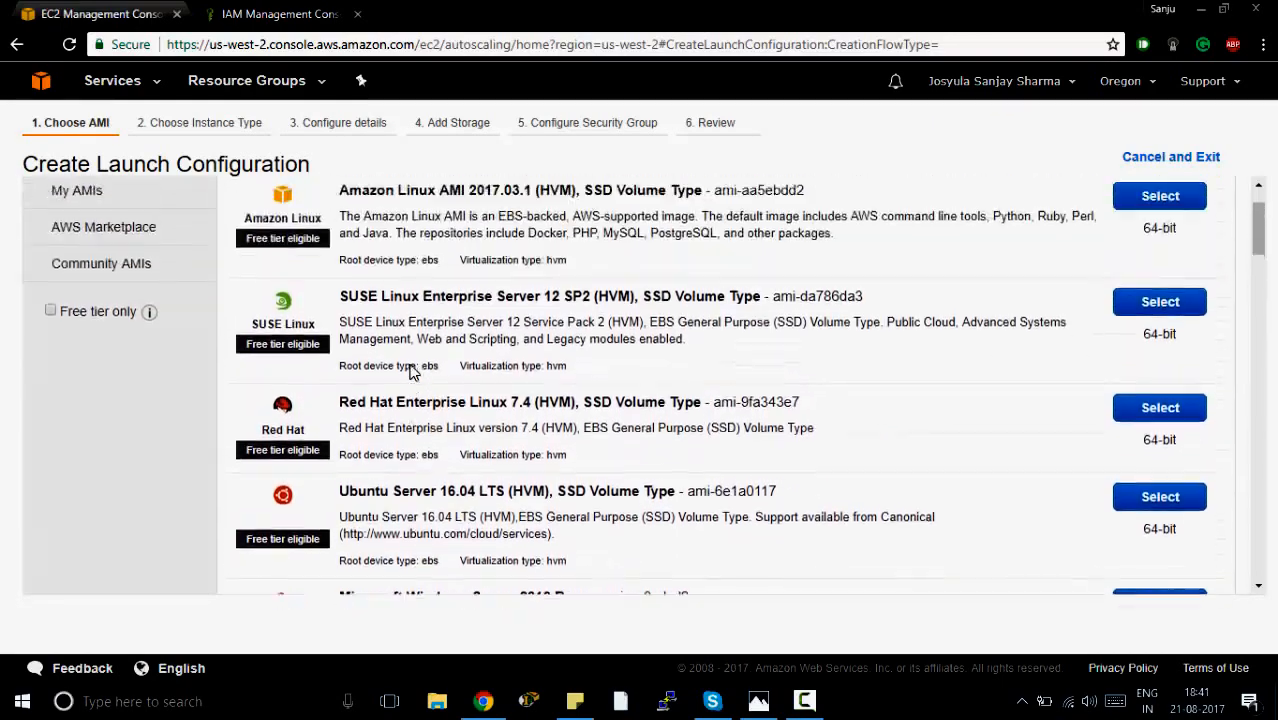
left_click(104, 288)
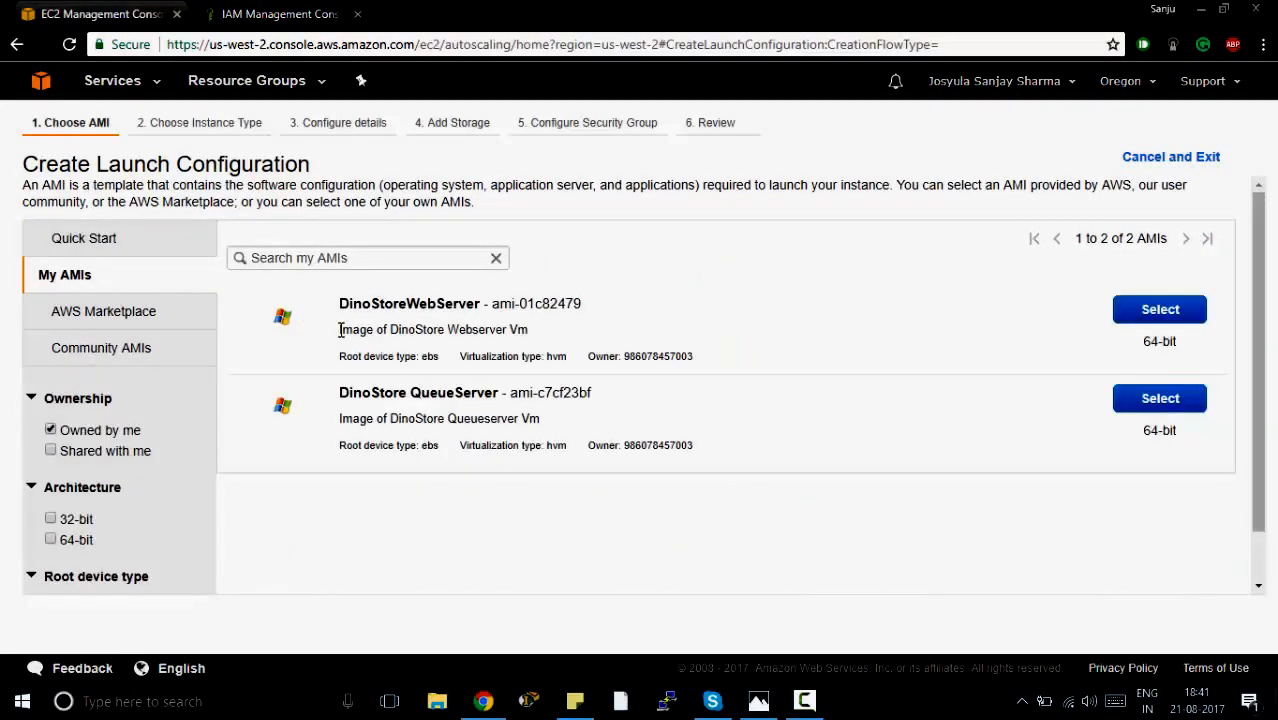
left_click_drag(340, 330, 549, 333)
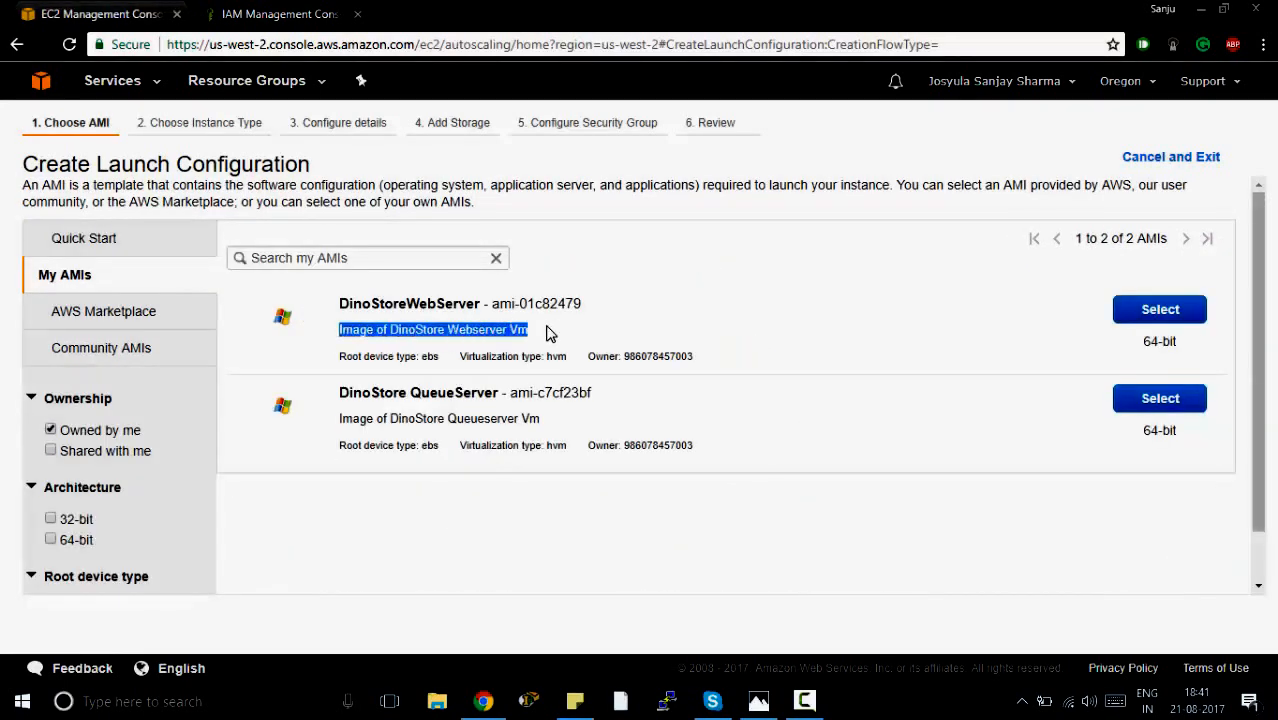
left_click(609, 335)
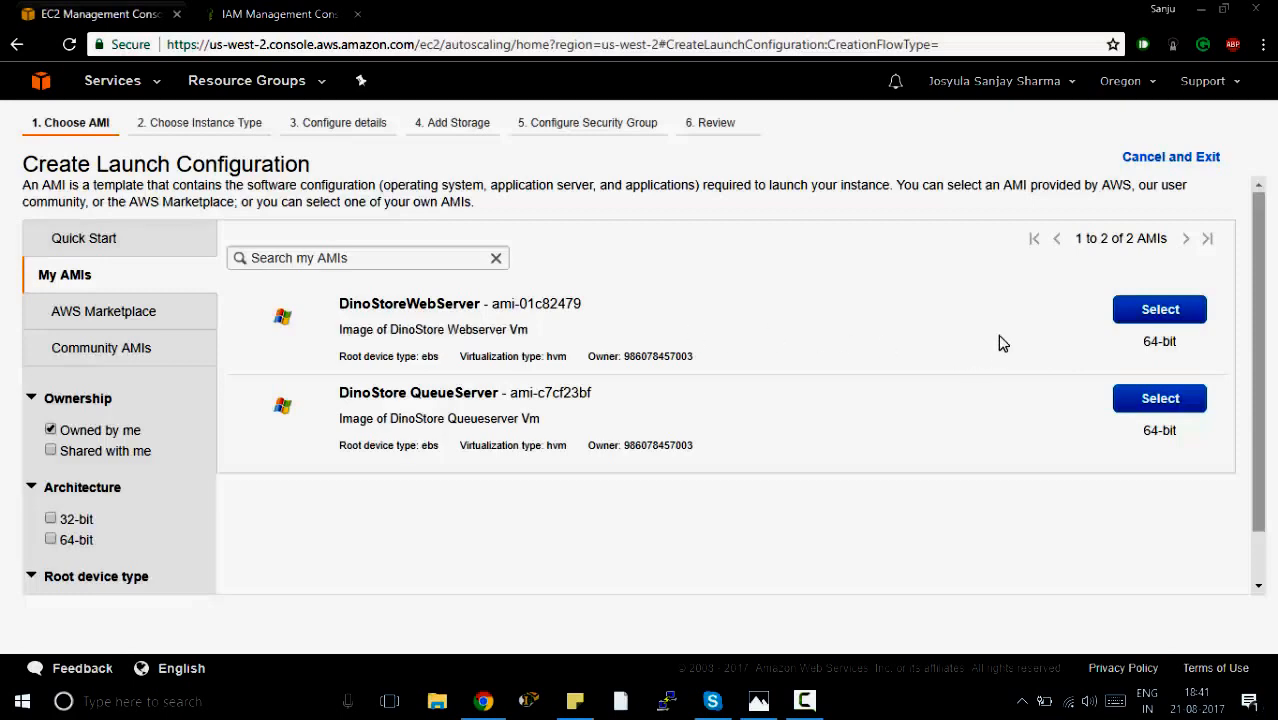
left_click(1125, 311)
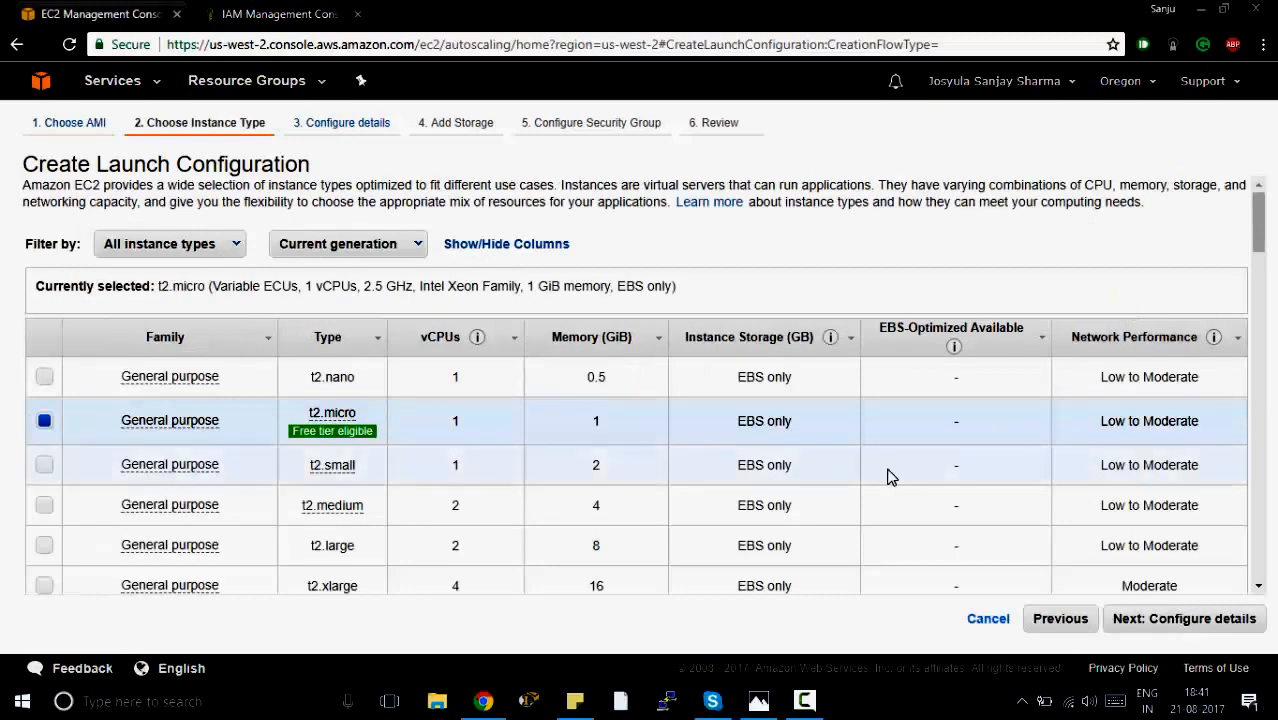
Look through the instance types, keep t2.micro and continue to the configuration details.
scroll(887, 476, "down", 3)
scroll(887, 476, "down", 3)
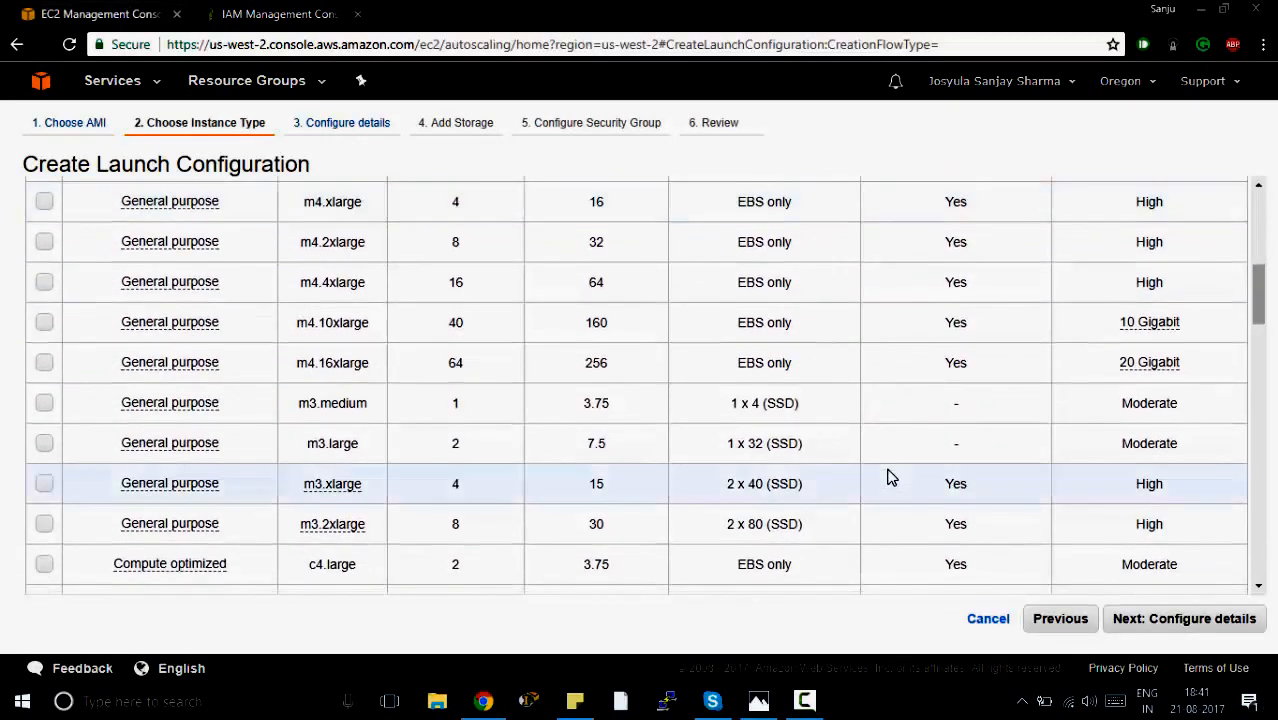
scroll(887, 476, "down", 2)
scroll(887, 476, "up", 3)
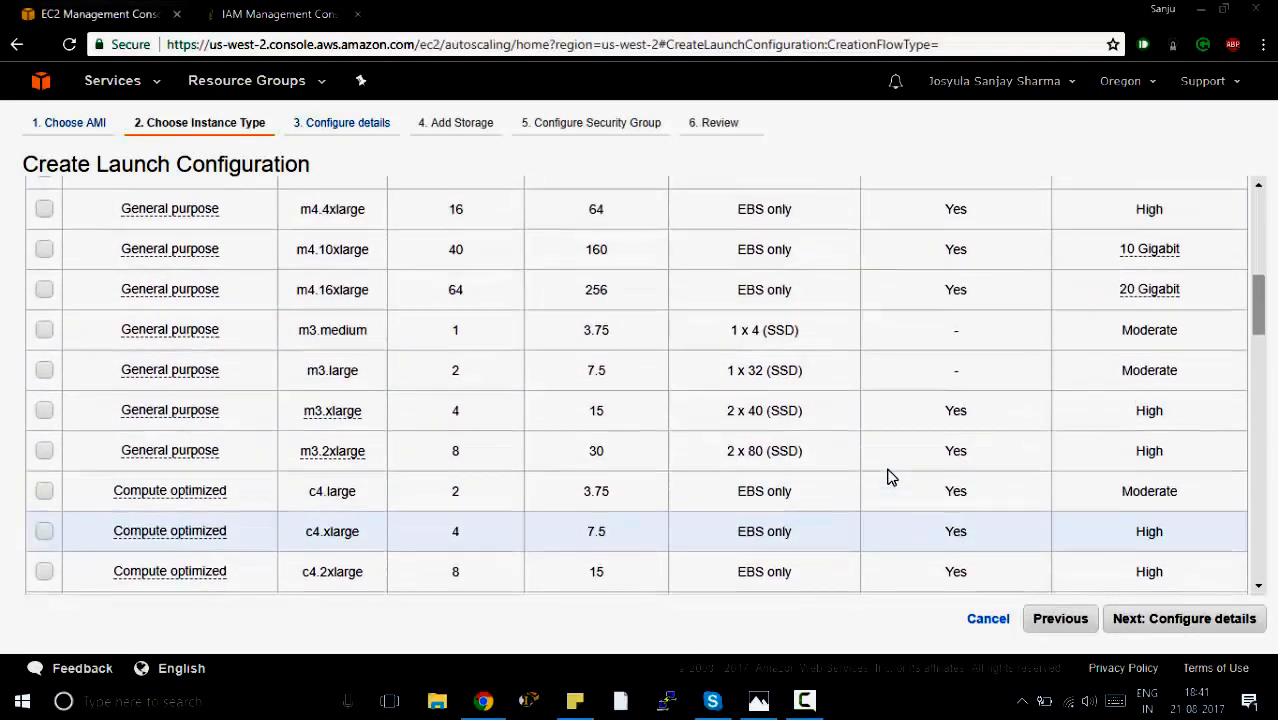
scroll(887, 476, "up", 5)
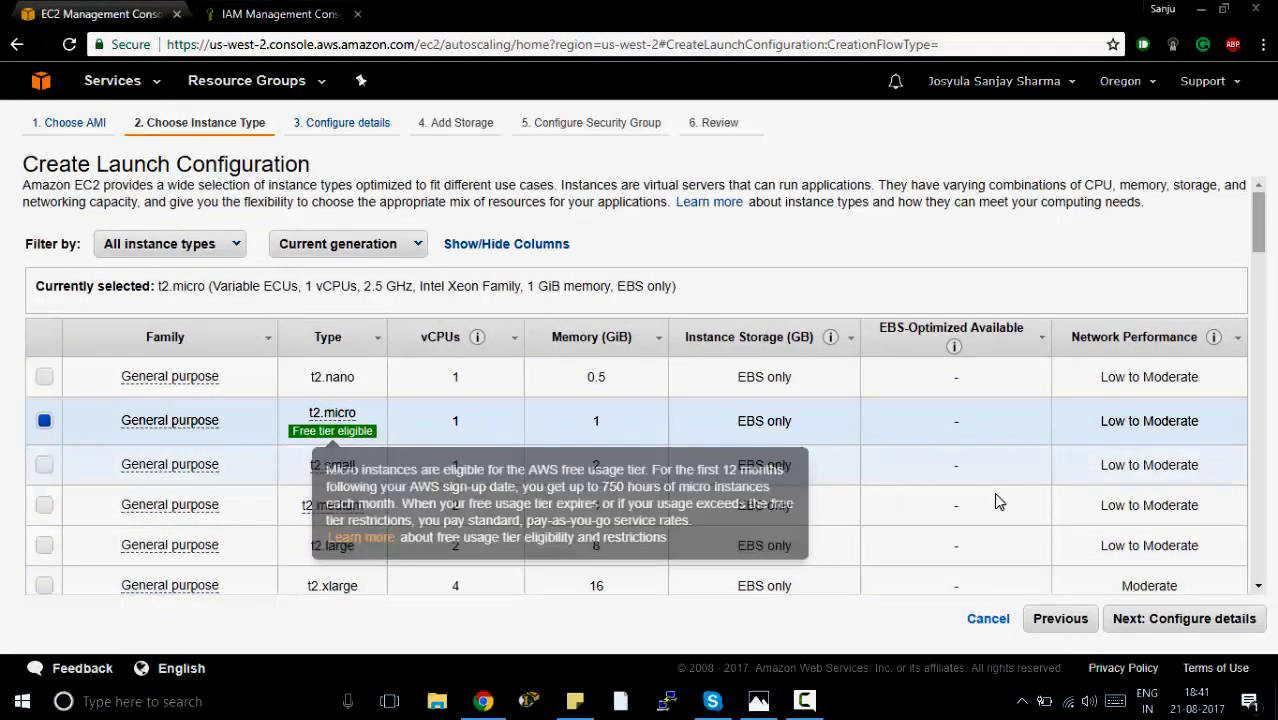
left_click(1155, 619)
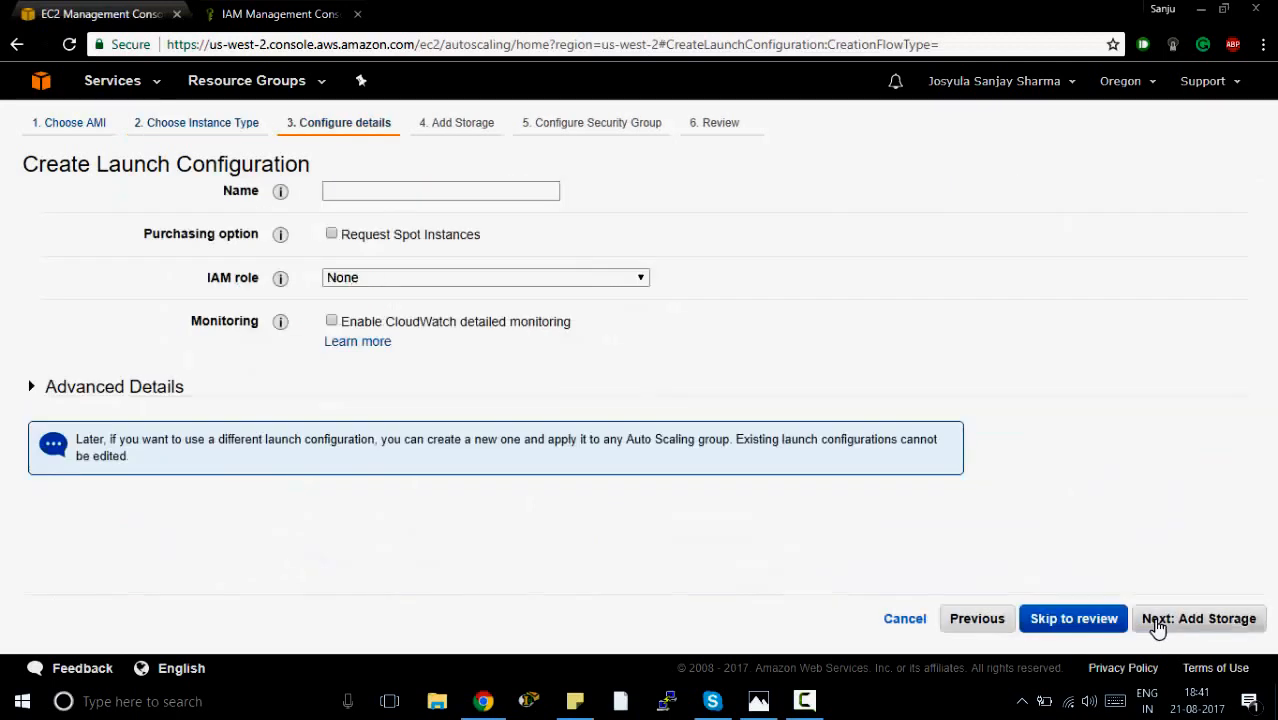
Name the launch configuration scale-web and assign it the IAM role WebServerRole.
left_click(467, 198)
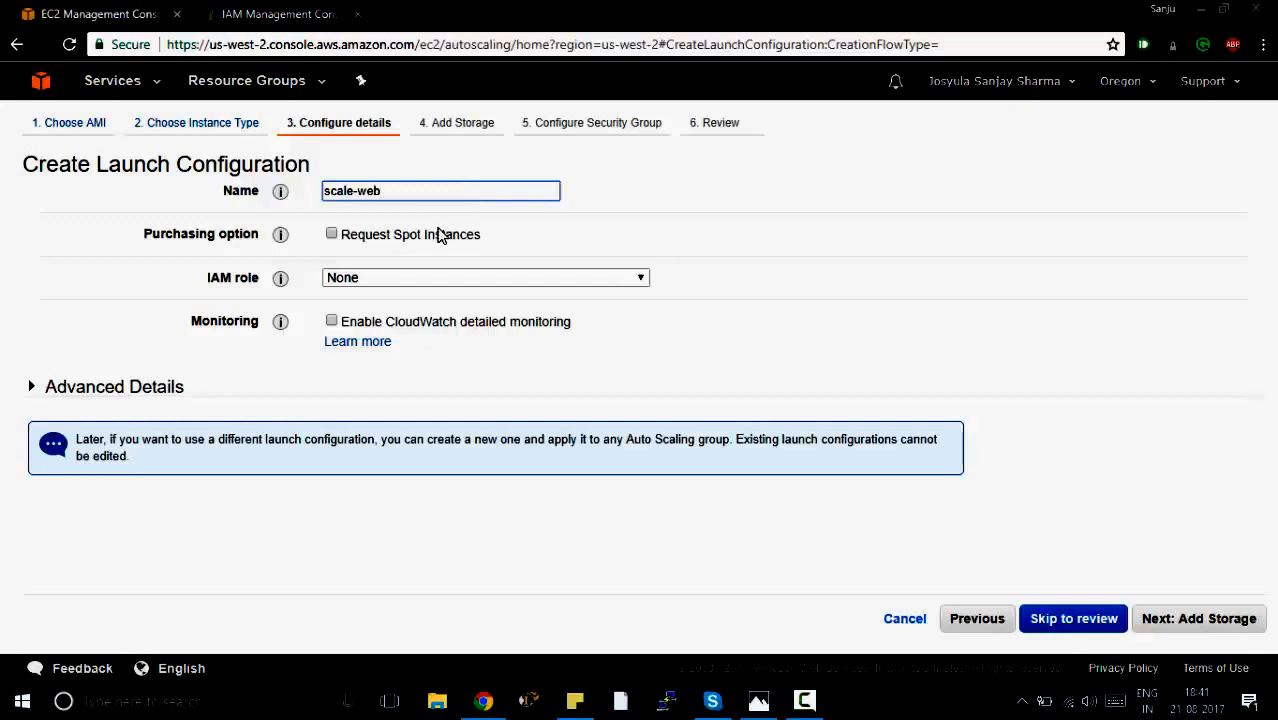
left_click(399, 276)
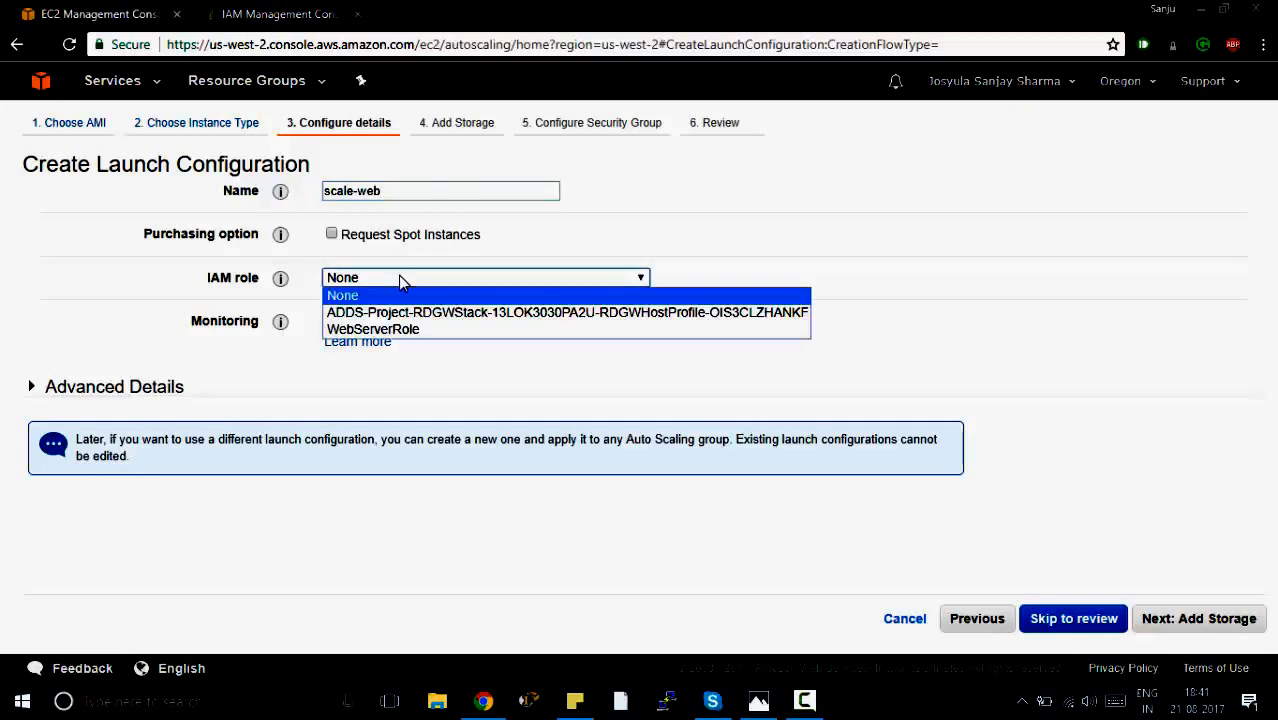
left_click(418, 334)
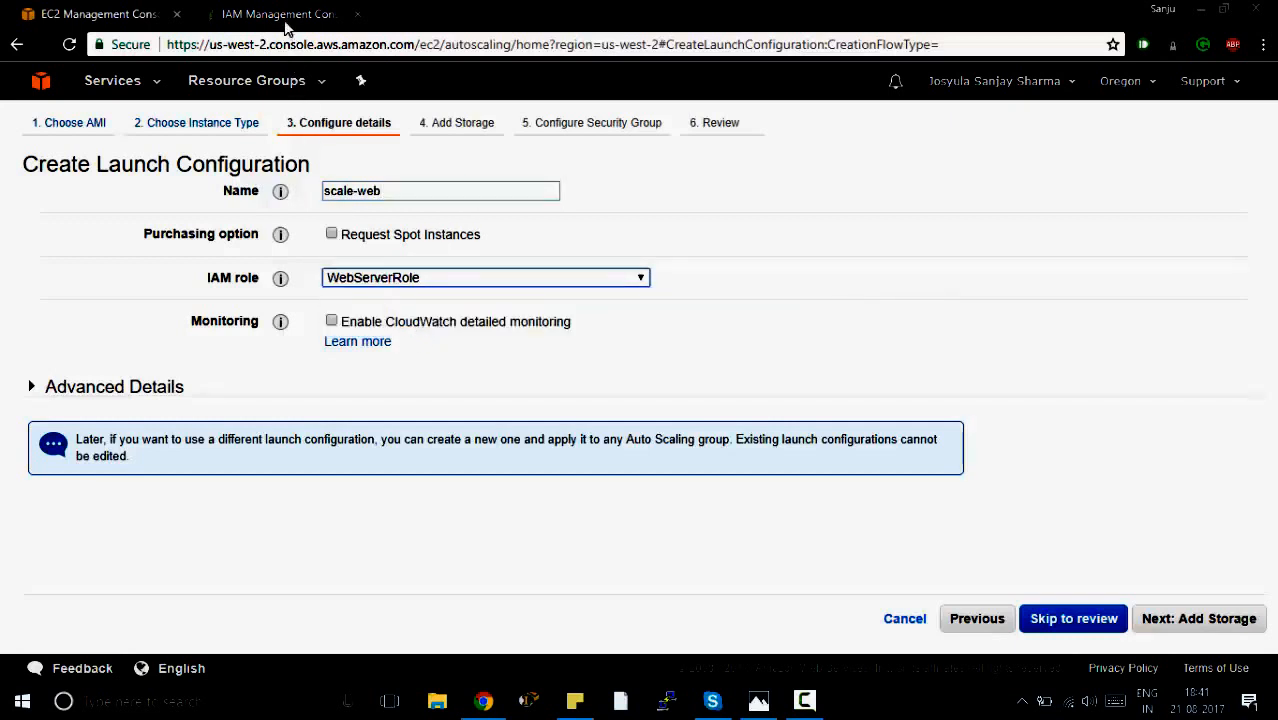
Switch to the other browser tab, open the IAM service and view its list of roles.
left_click(281, 15)
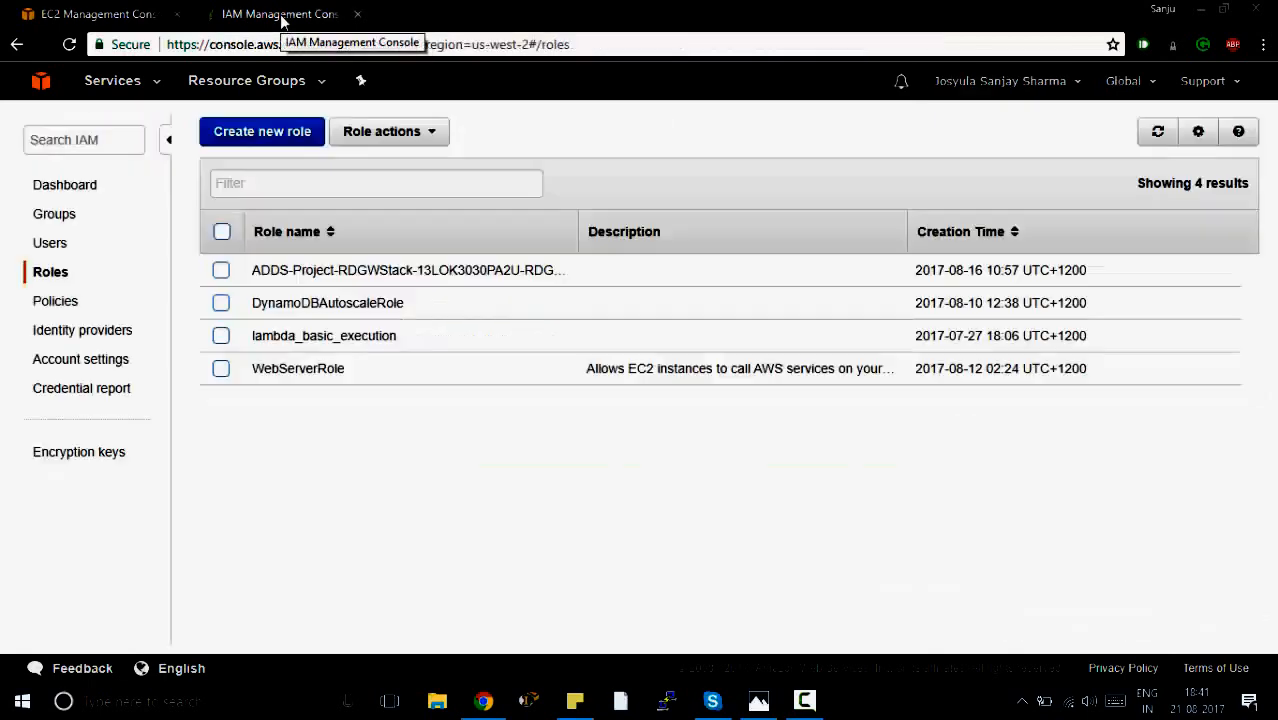
left_click(141, 90)
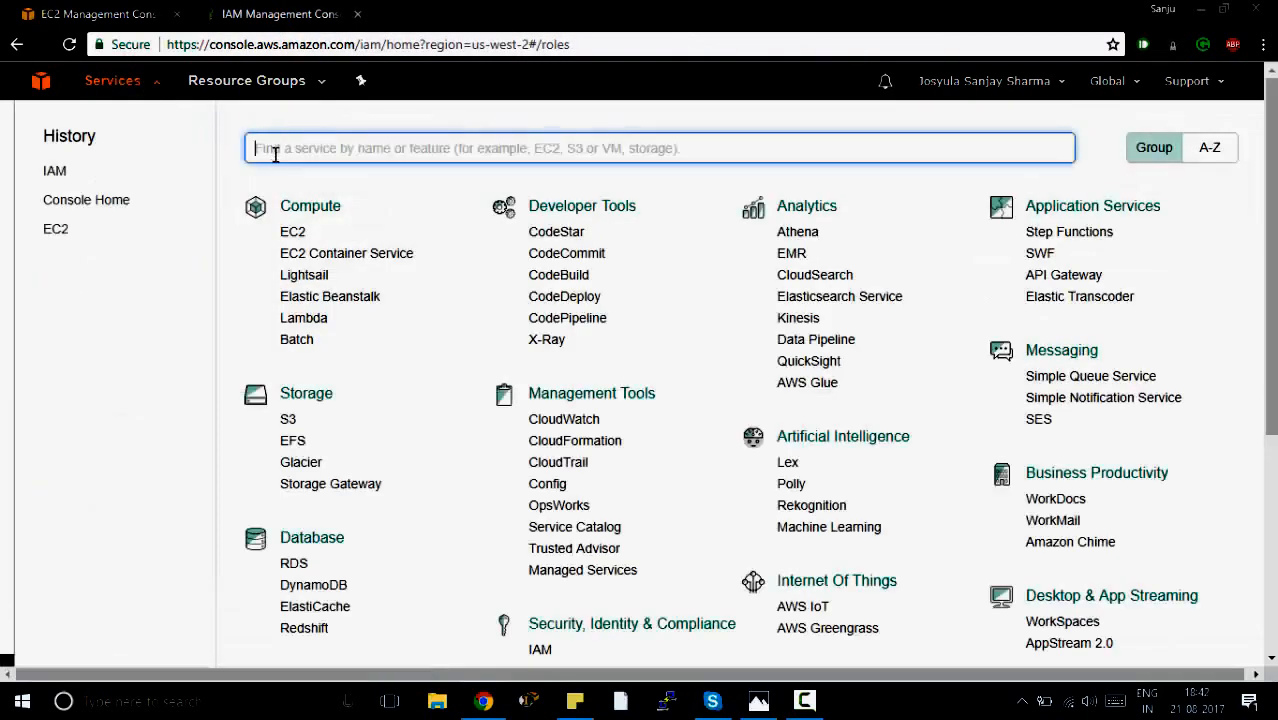
type("iam")
left_click(301, 185)
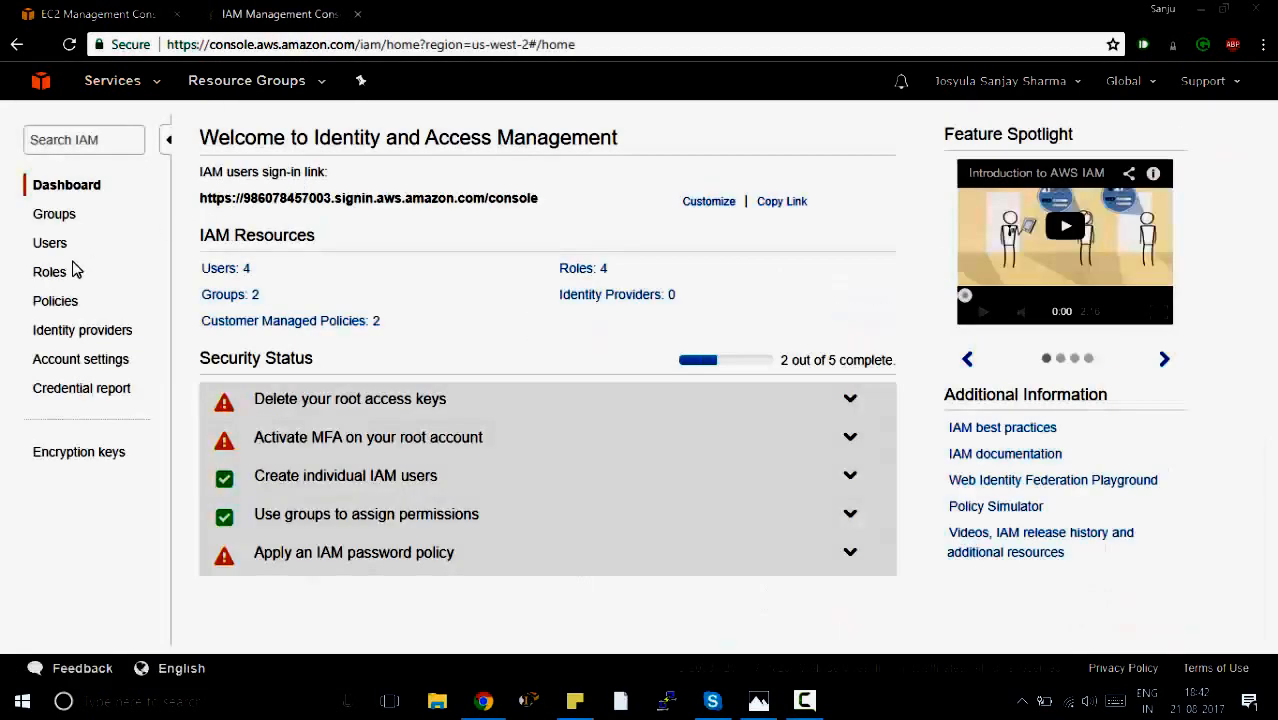
left_click(49, 275)
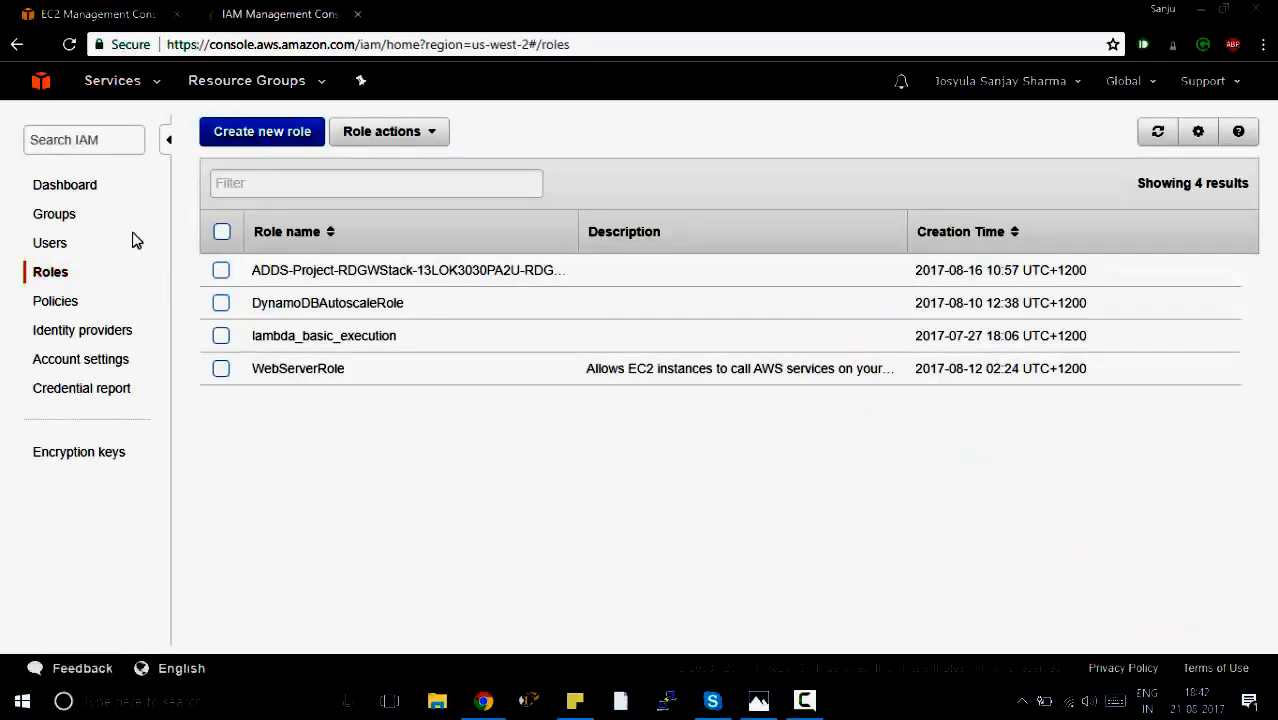
Review the customer-managed policies and WebServerRole in IAM, returning to the launch configuration.
left_click(50, 301)
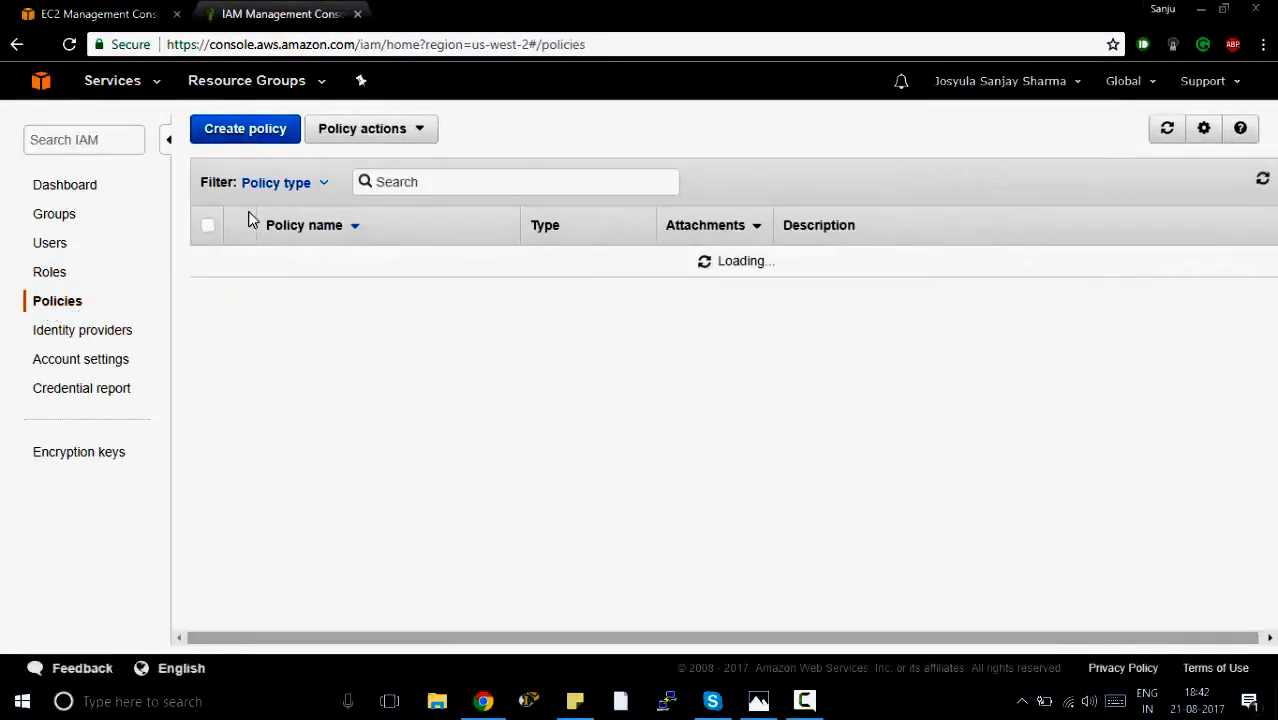
left_click(305, 184)
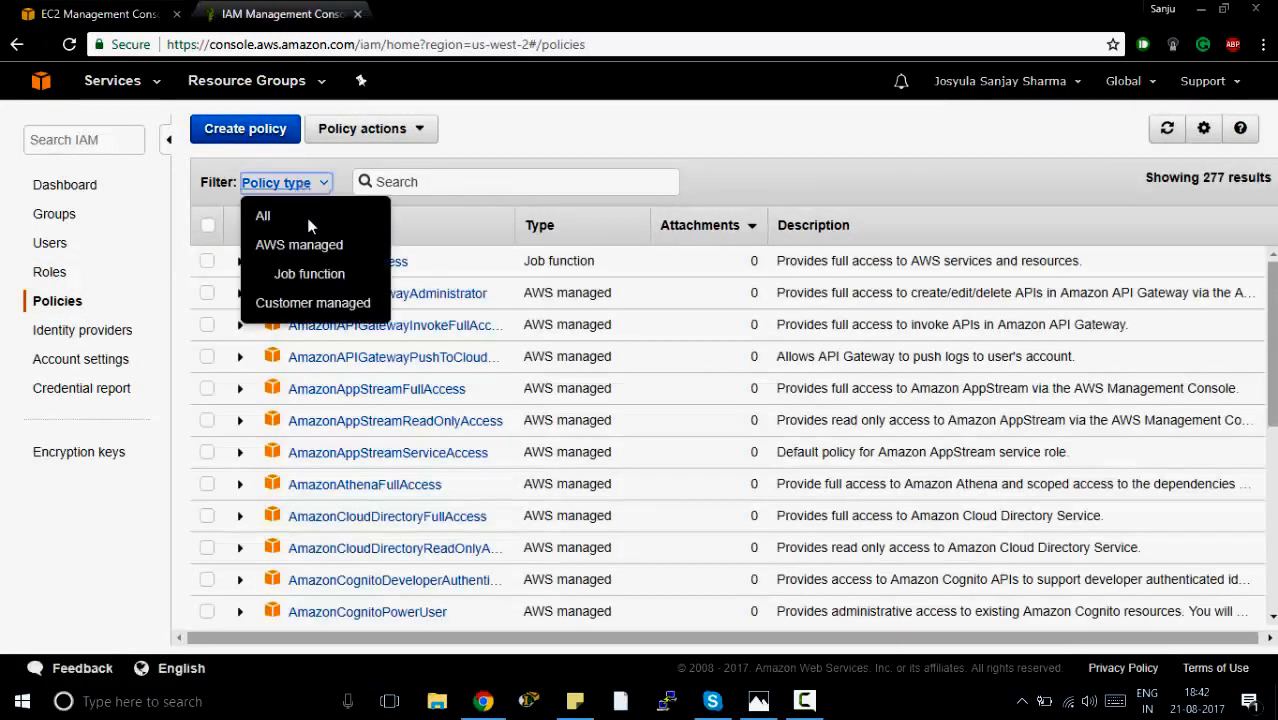
left_click(298, 303)
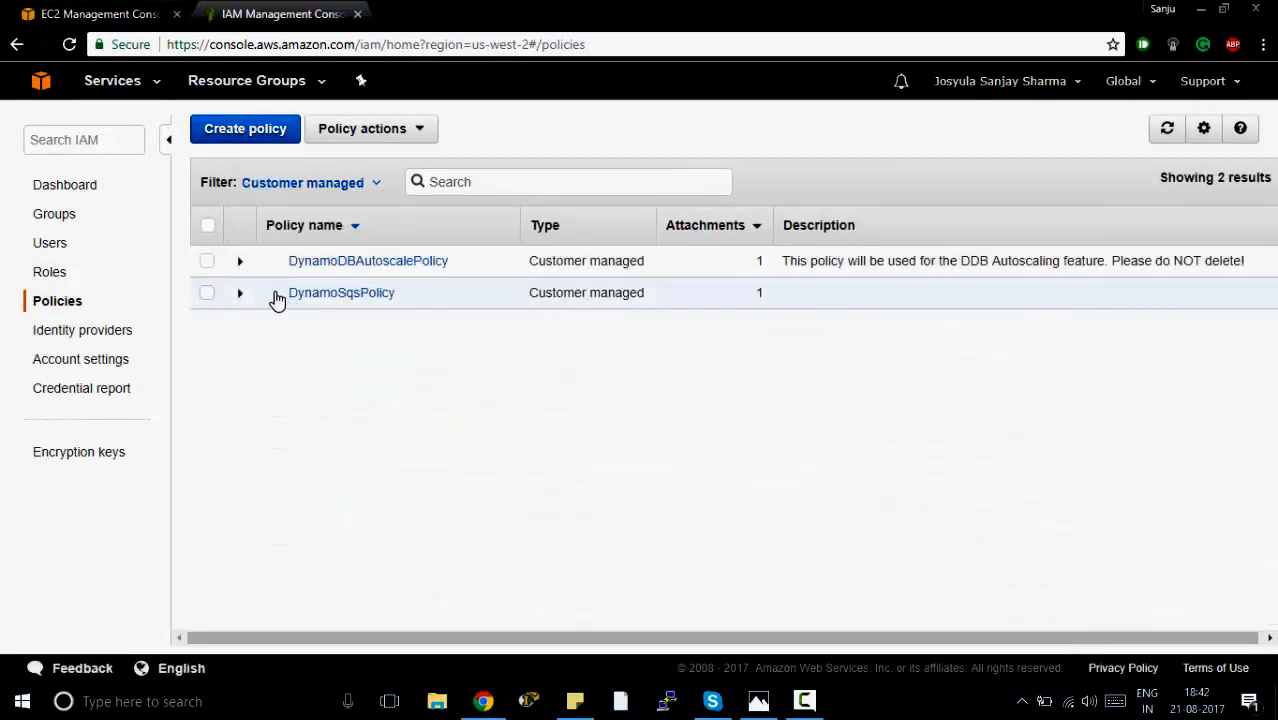
left_click(46, 273)
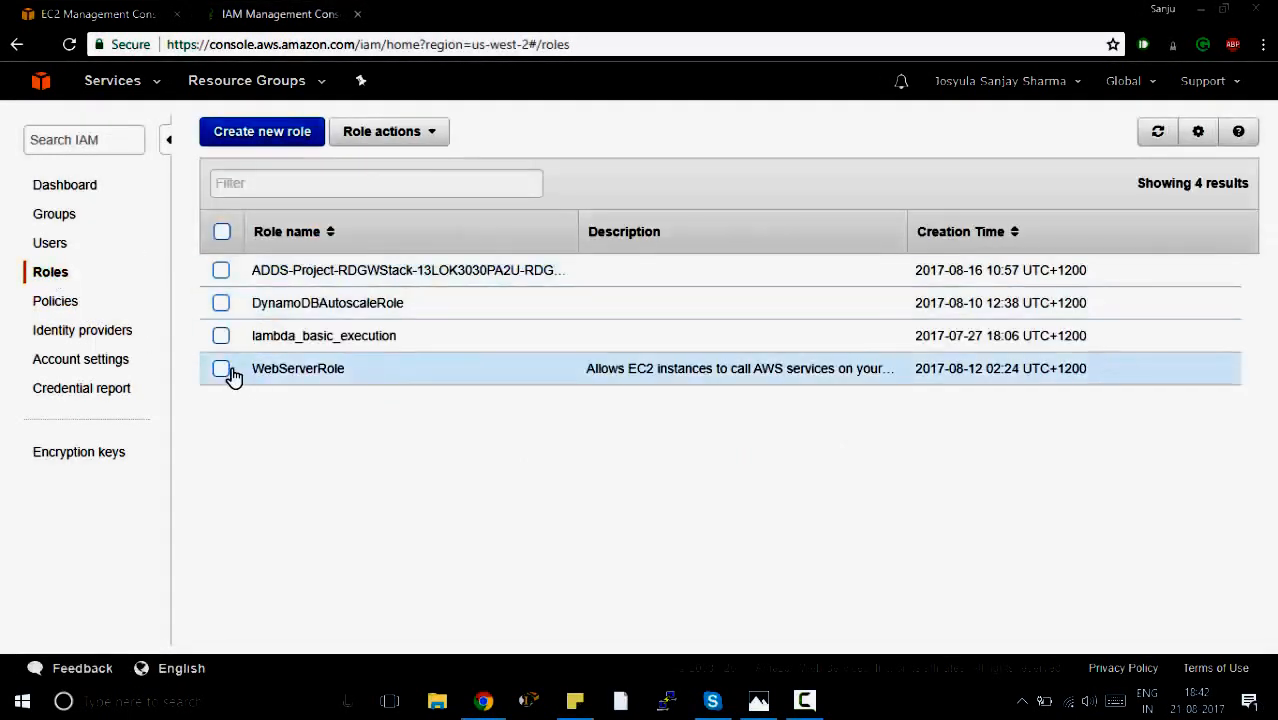
left_click(148, 17)
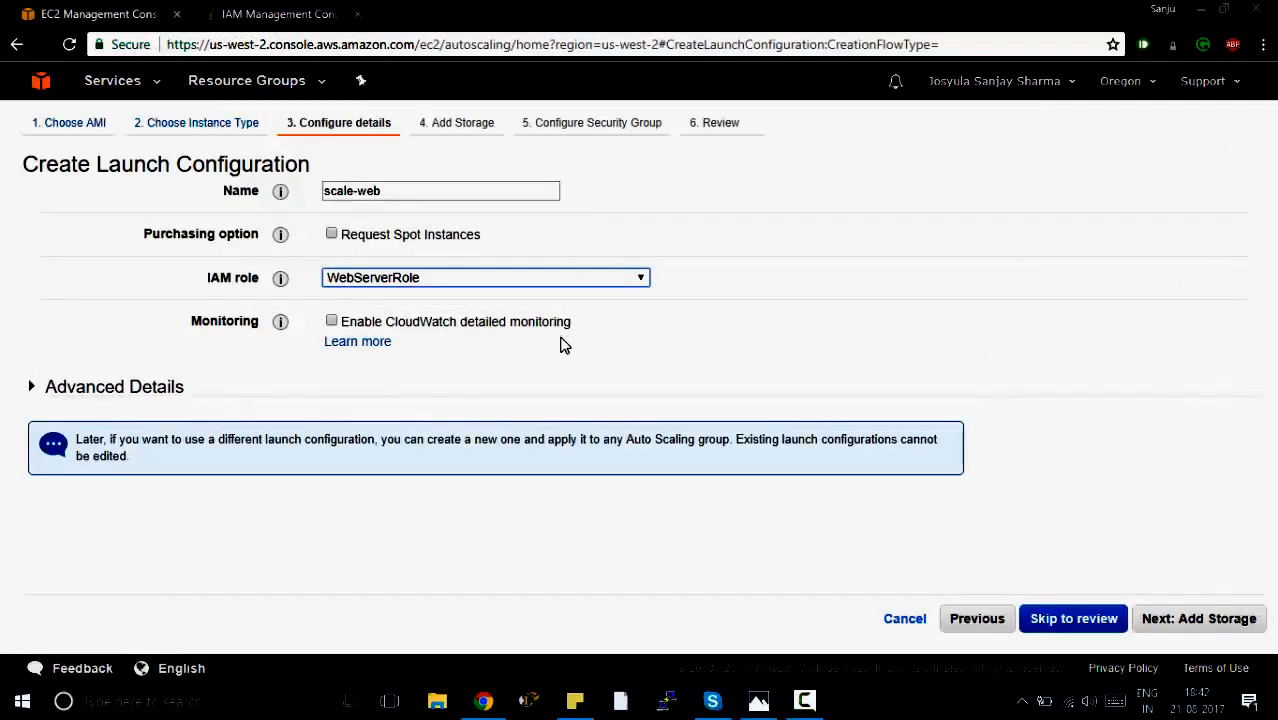
Continue to the storage settings and add a new EBS volume to the launch configuration.
left_click(1184, 630)
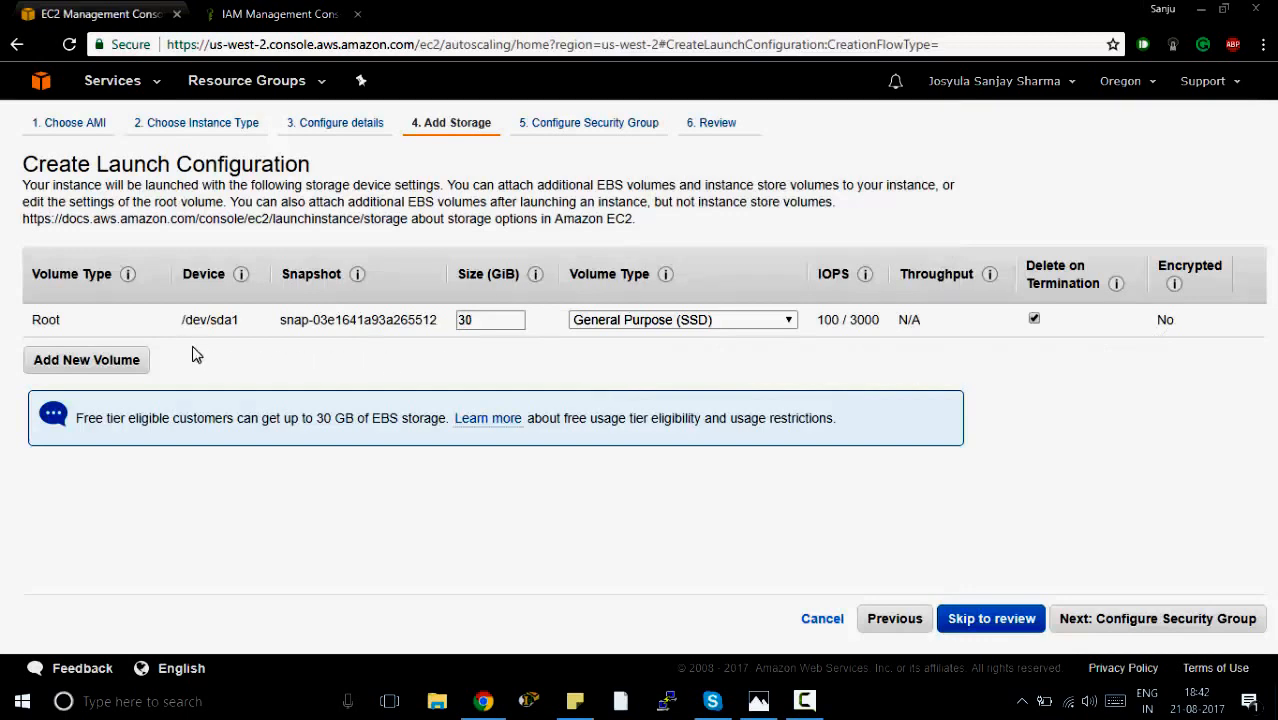
left_click(134, 362)
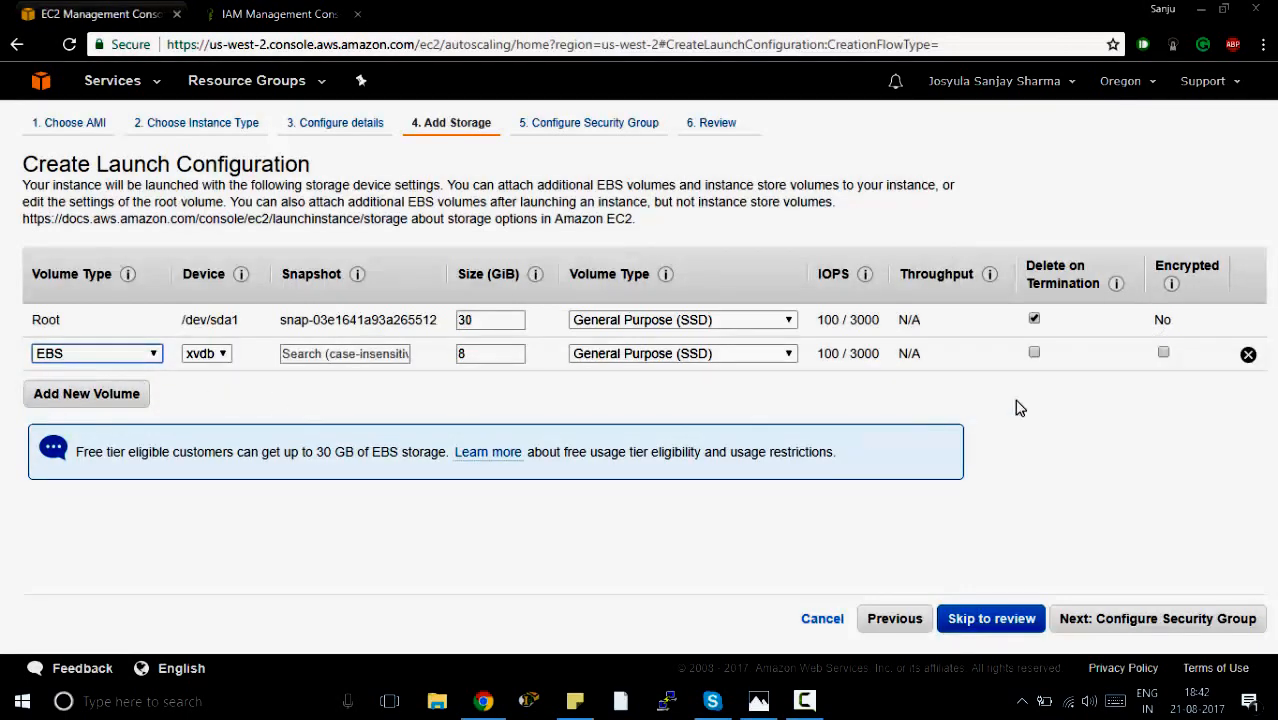
Remove the added EBS volume from the launch configuration and continue to the security group settings.
left_click(1248, 356)
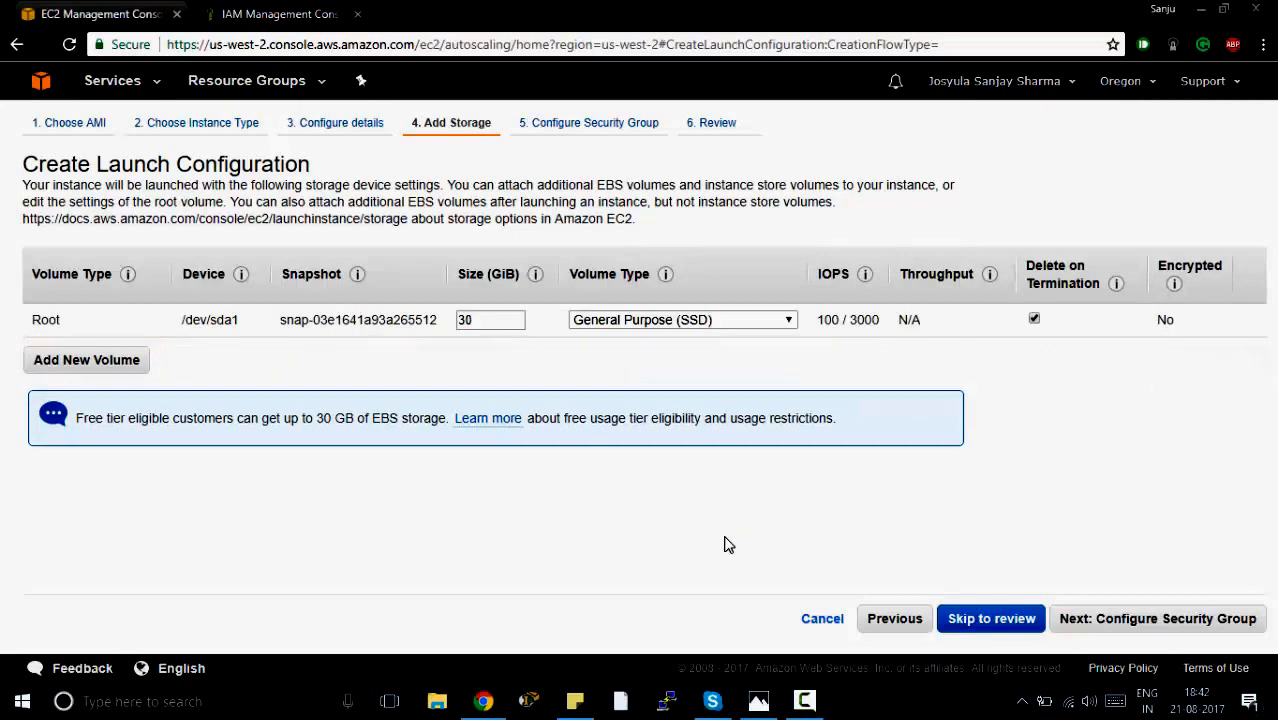
left_click(1138, 620)
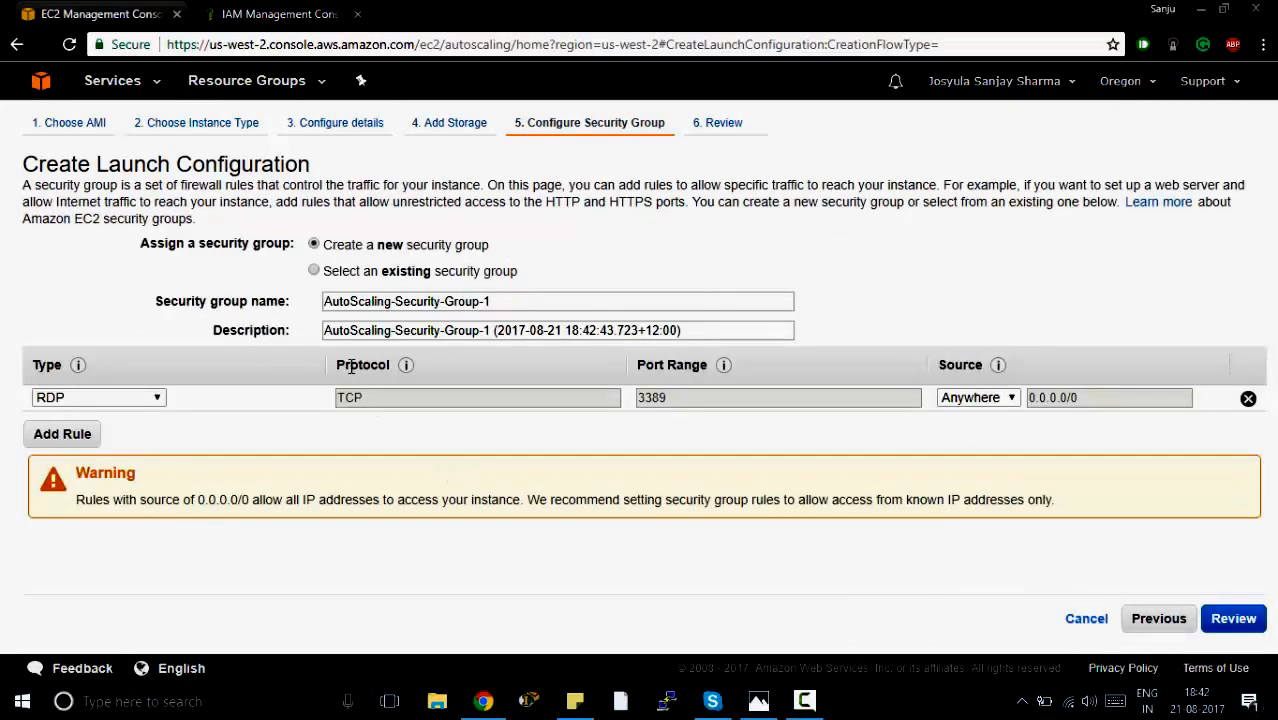
Select the existing security group WebRDPGroup and examine the type and source of its inbound HTTP and RDP rules.
left_click(315, 272)
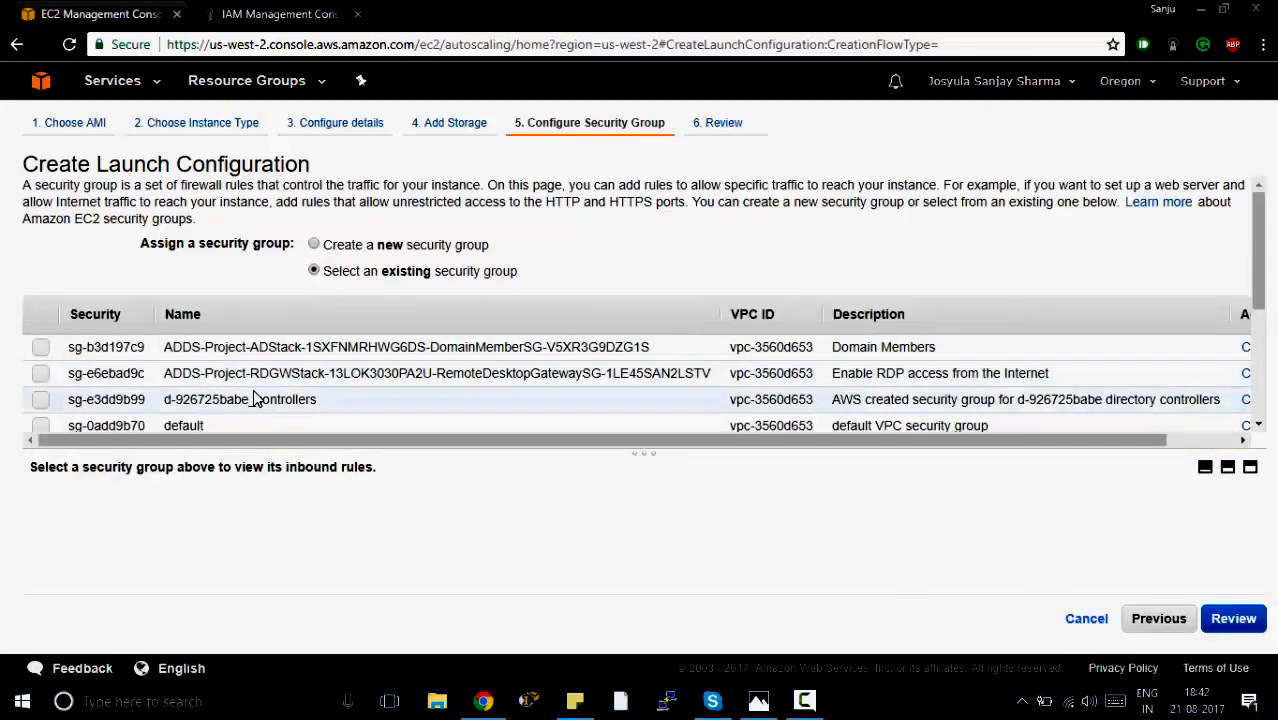
scroll(230, 399, "down", 3)
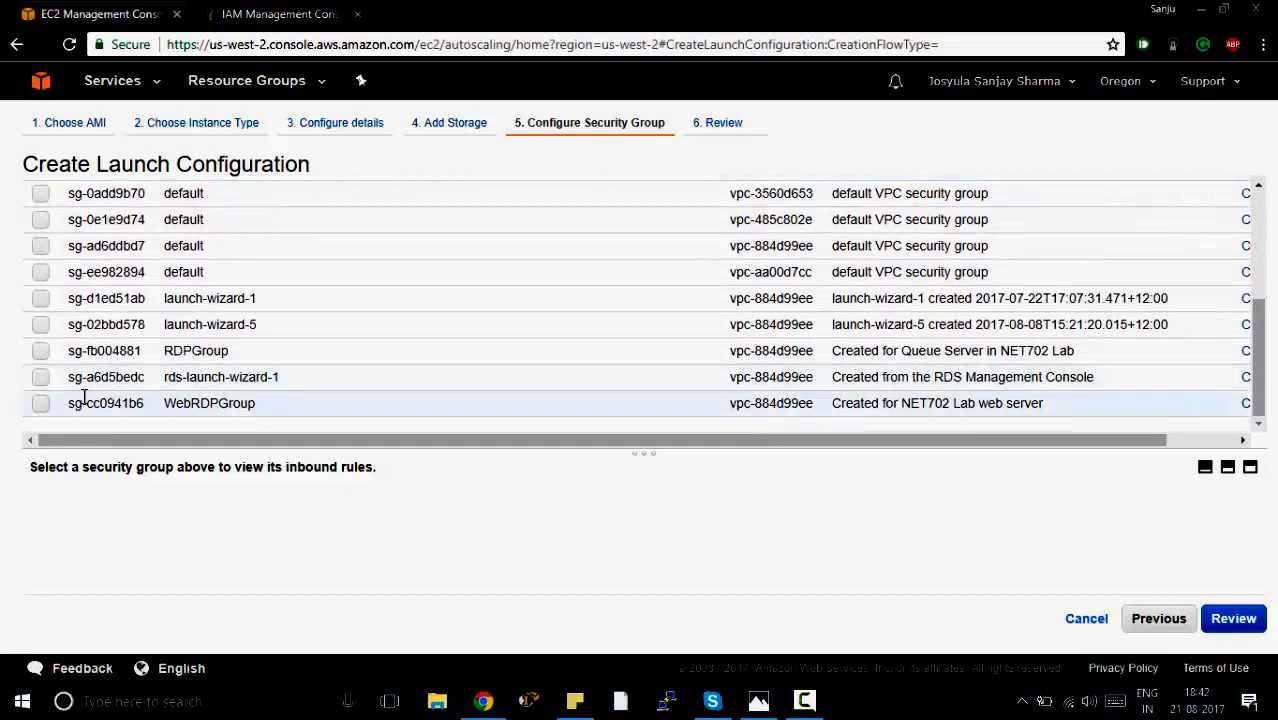
left_click(40, 405)
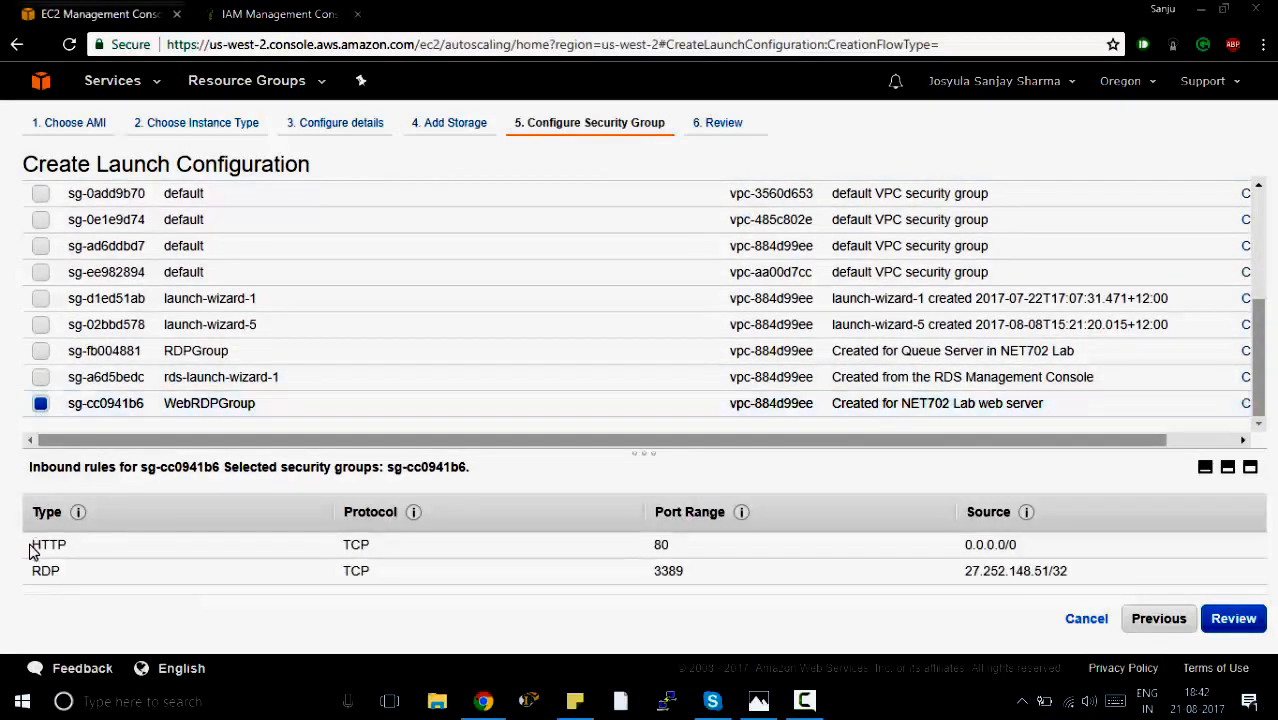
left_click_drag(55, 545, 75, 557)
left_click_drag(967, 545, 1020, 553)
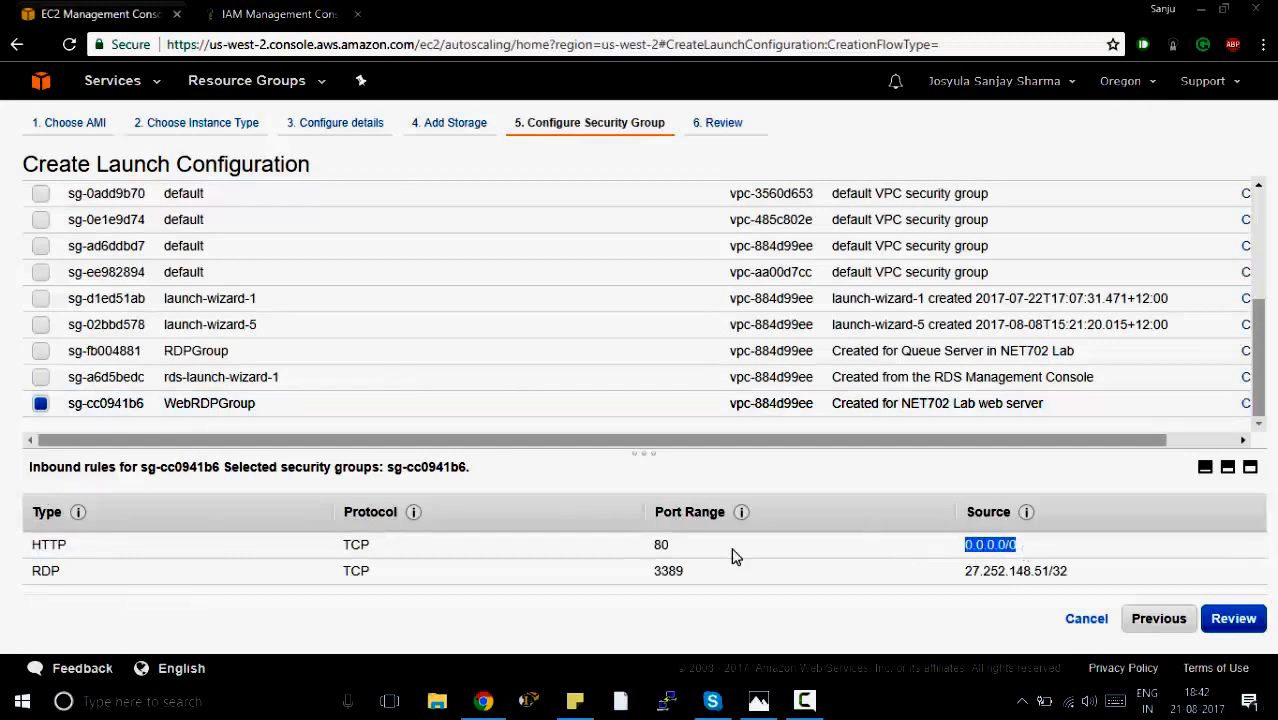
left_click_drag(30, 569, 85, 579)
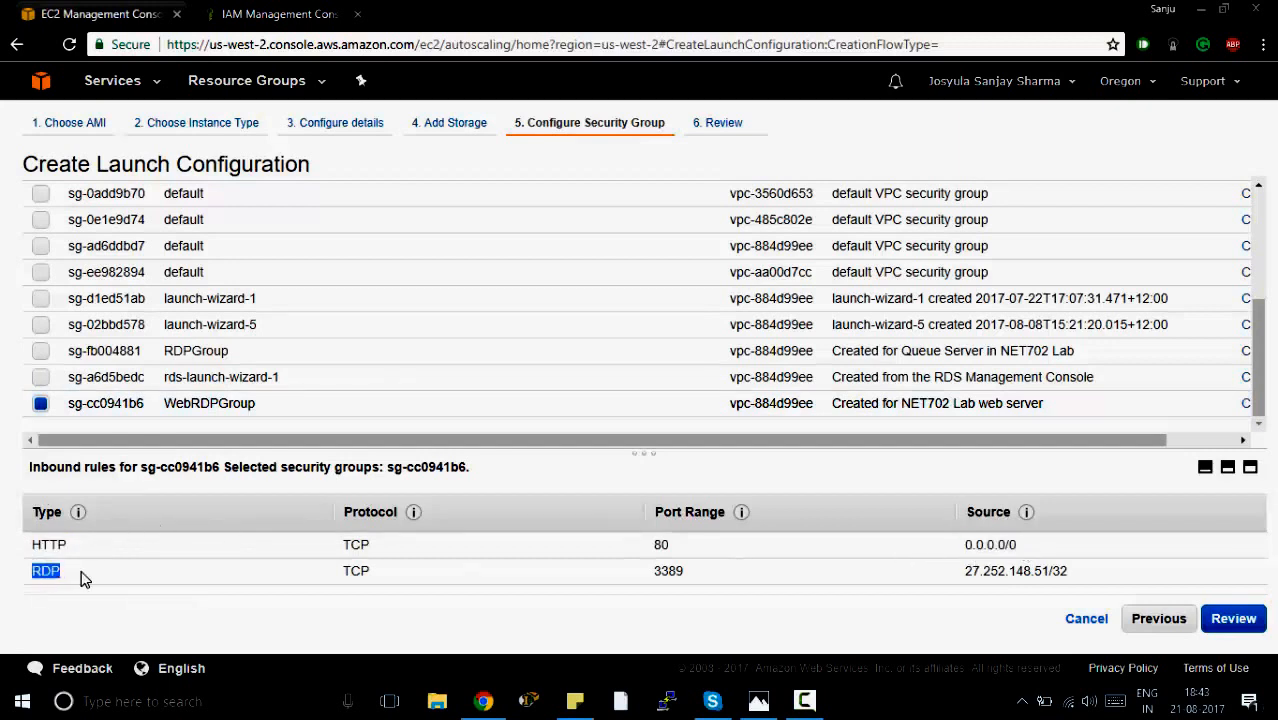
left_click_drag(960, 580, 1072, 584)
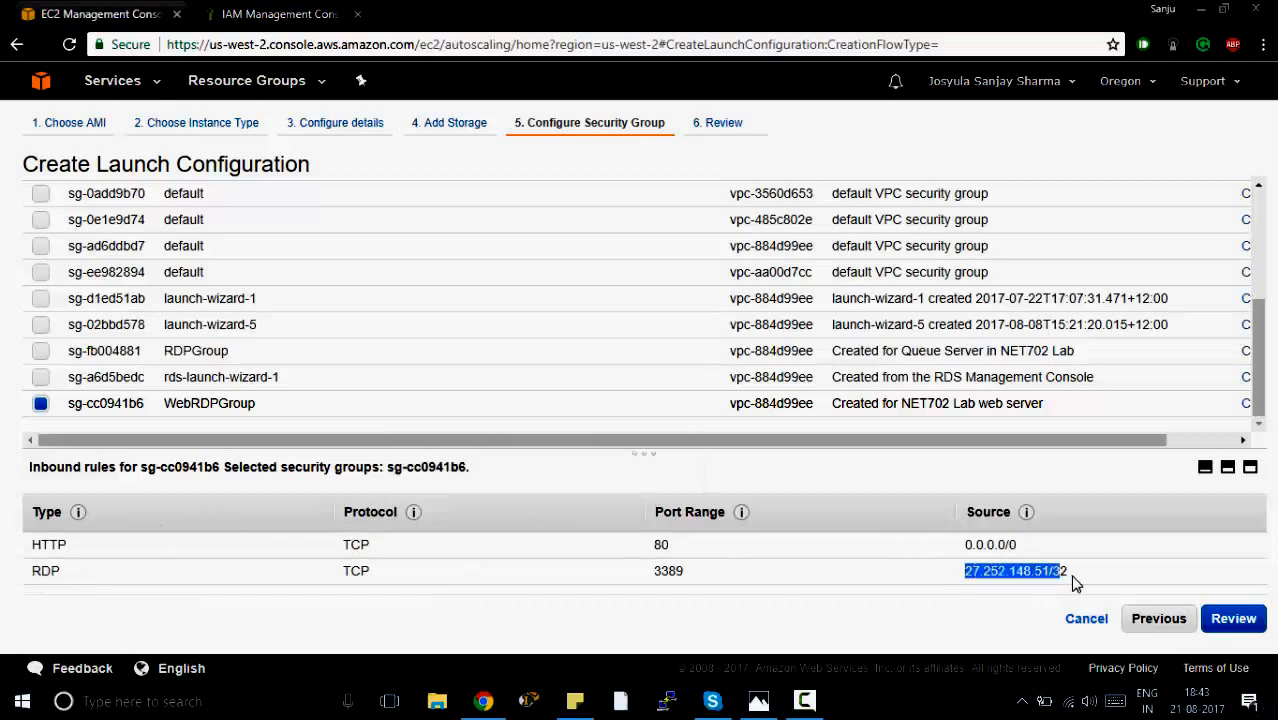
left_click(792, 612)
scroll(590, 354, "up", 1)
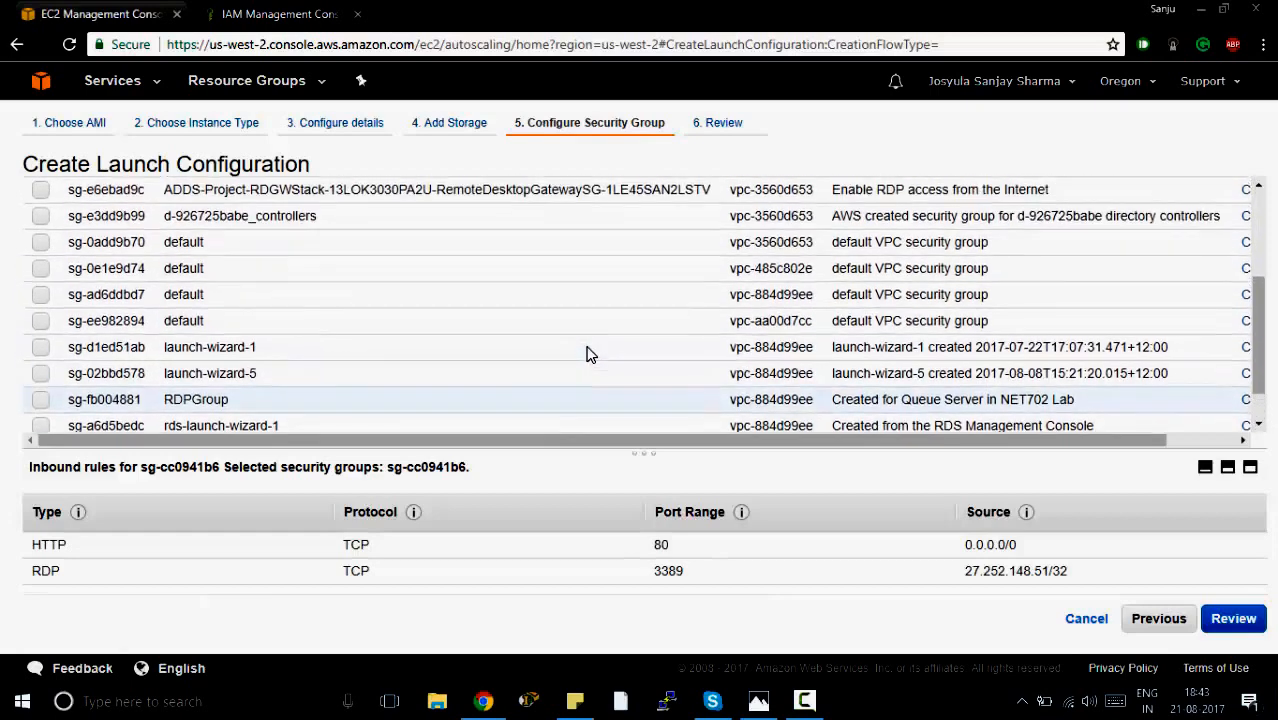
scroll(590, 354, "up", 4)
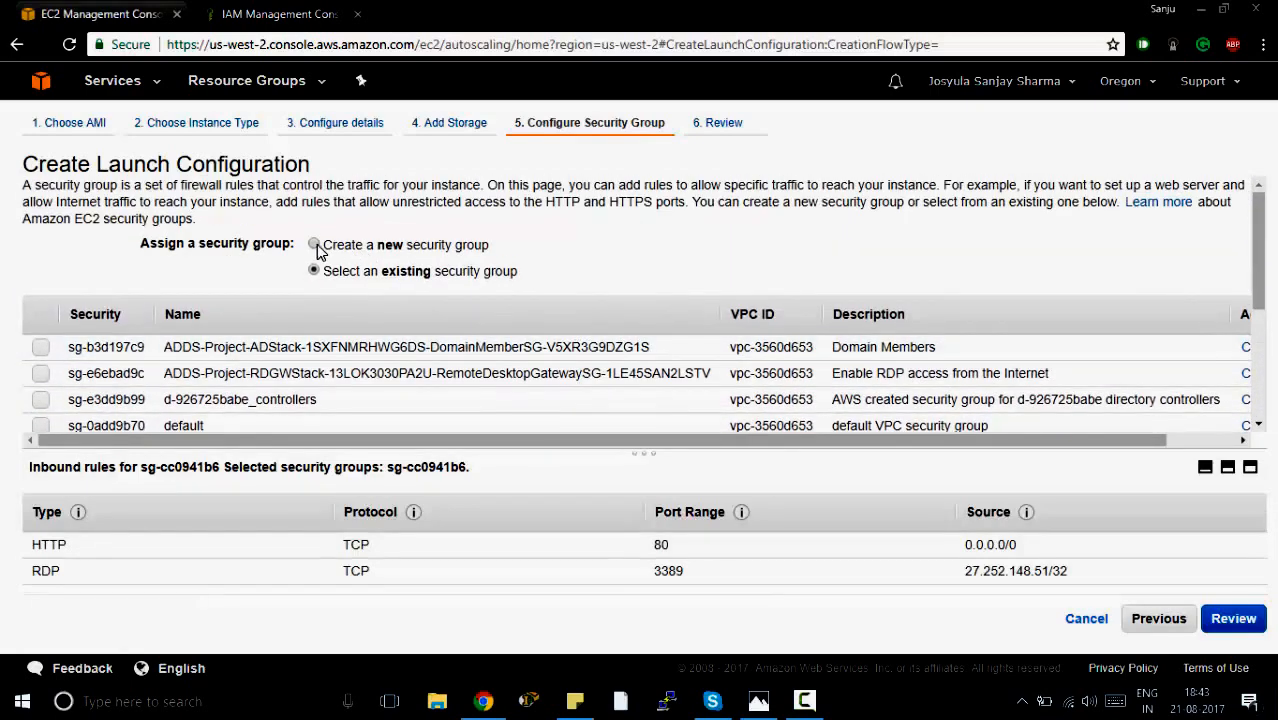
left_click(315, 245)
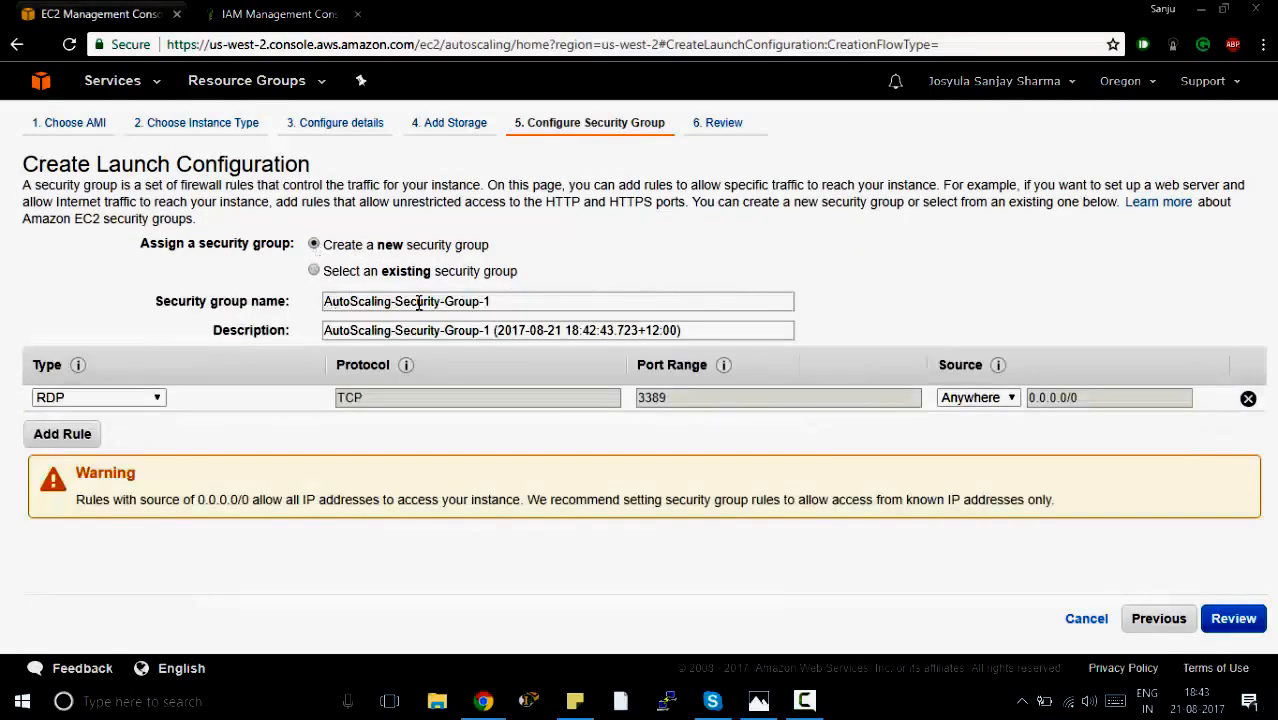
left_click(62, 434)
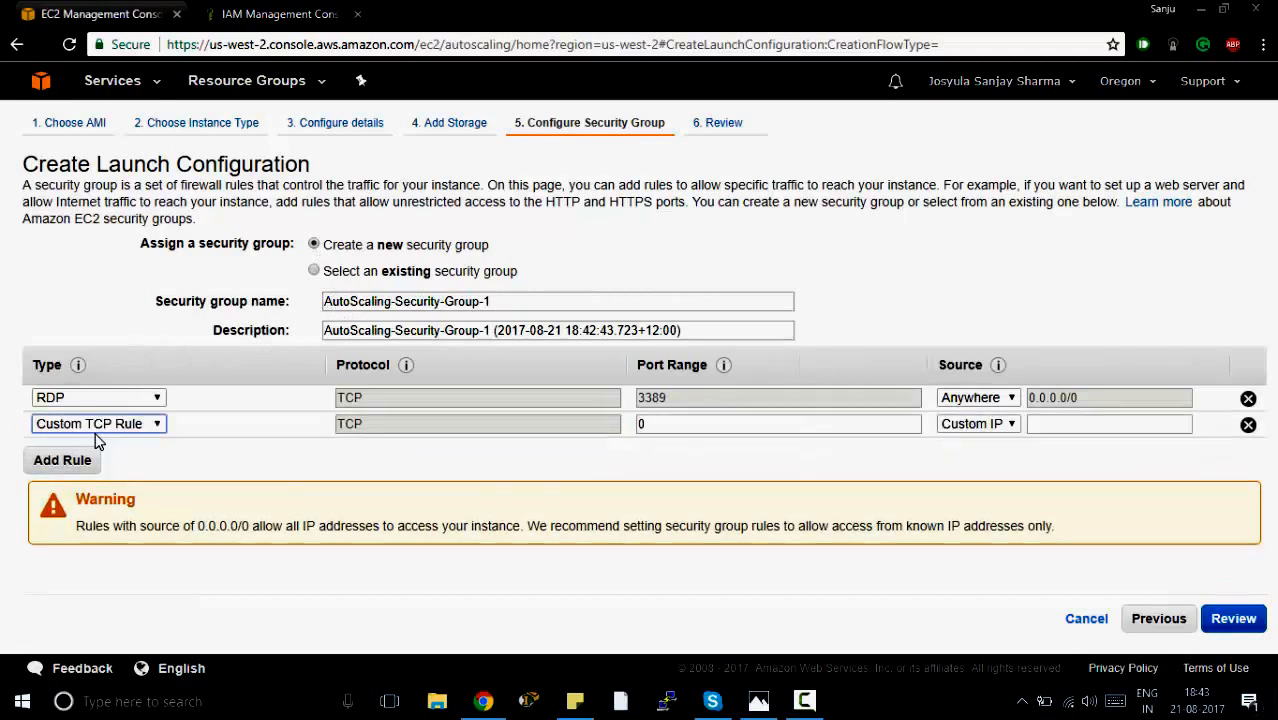
left_click(100, 424)
scroll(90, 293, "down", 1)
scroll(90, 293, "up", 1)
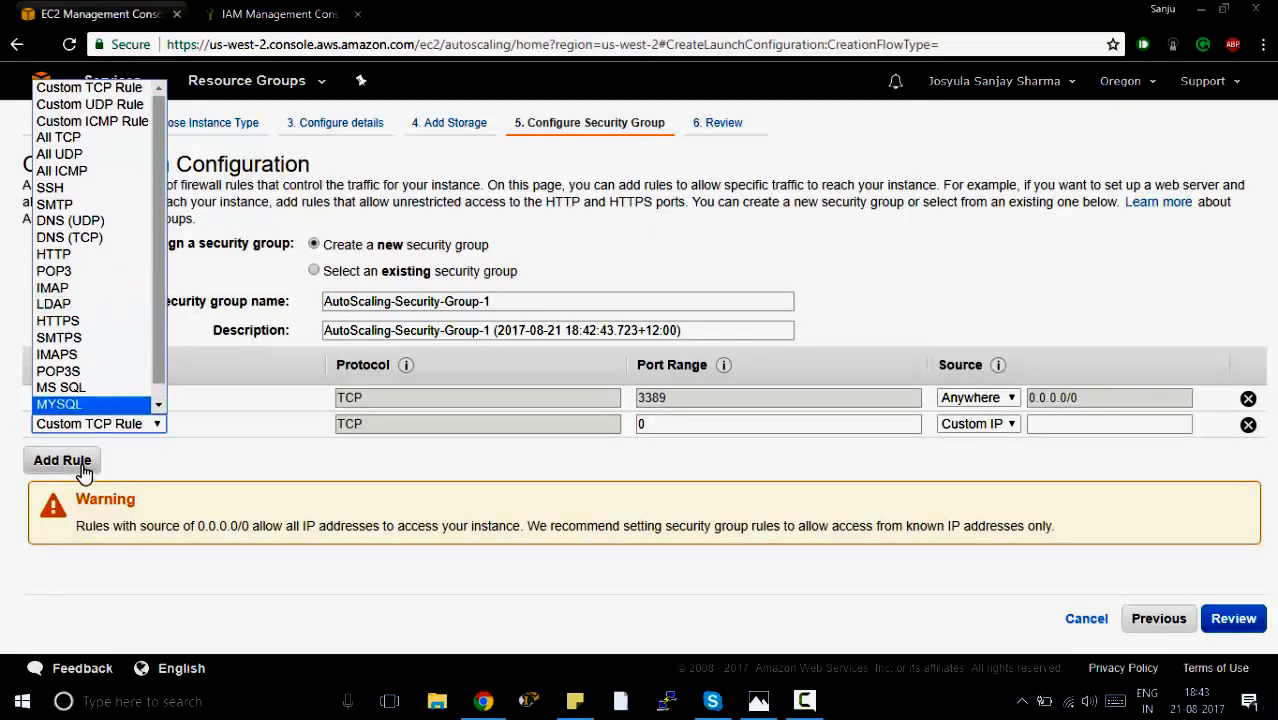
left_click(396, 457)
left_click(1248, 426)
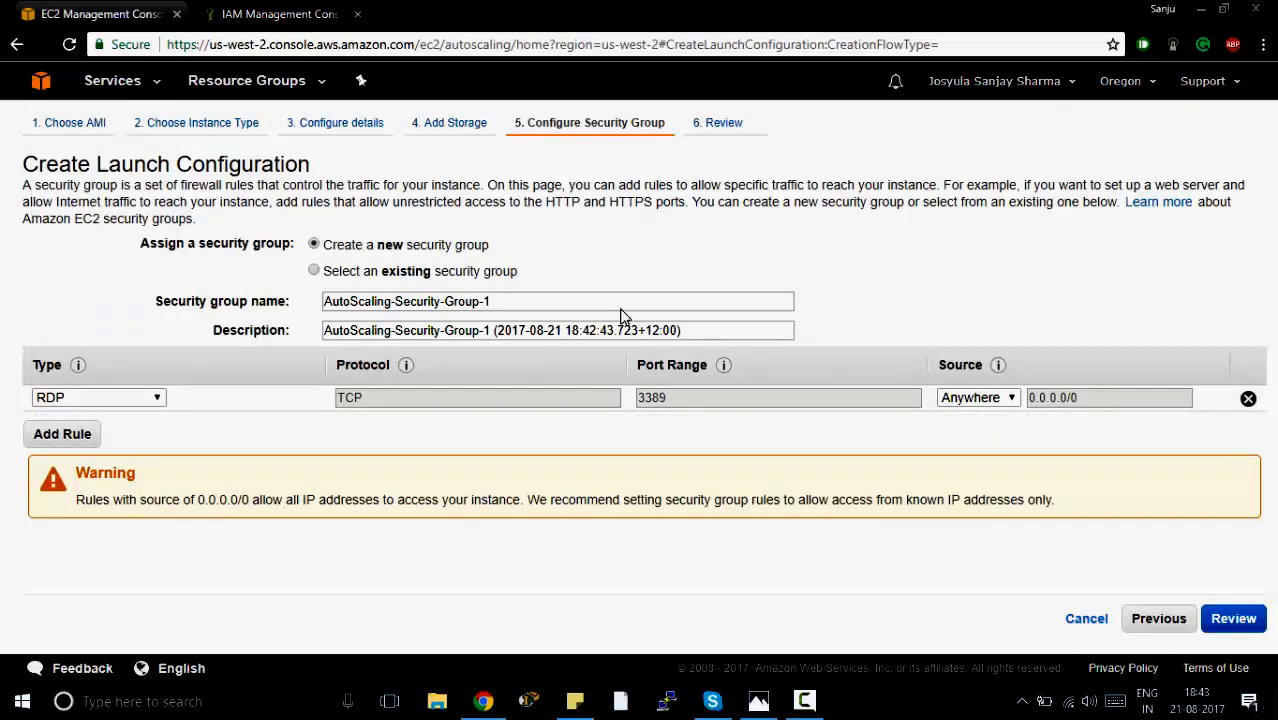
Assign the existing security group WebRDPGroup and proceed through the review to the key pair selection.
left_click(314, 271)
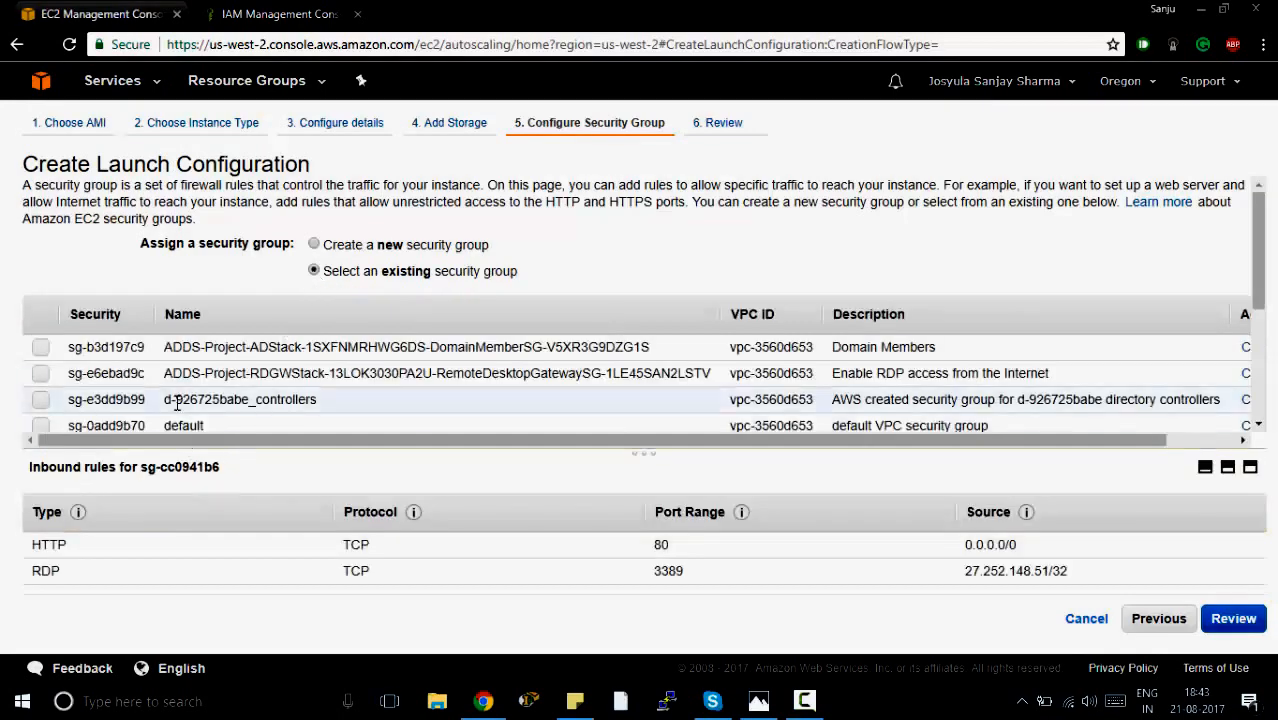
scroll(150, 400, "down", 5)
left_click(41, 404)
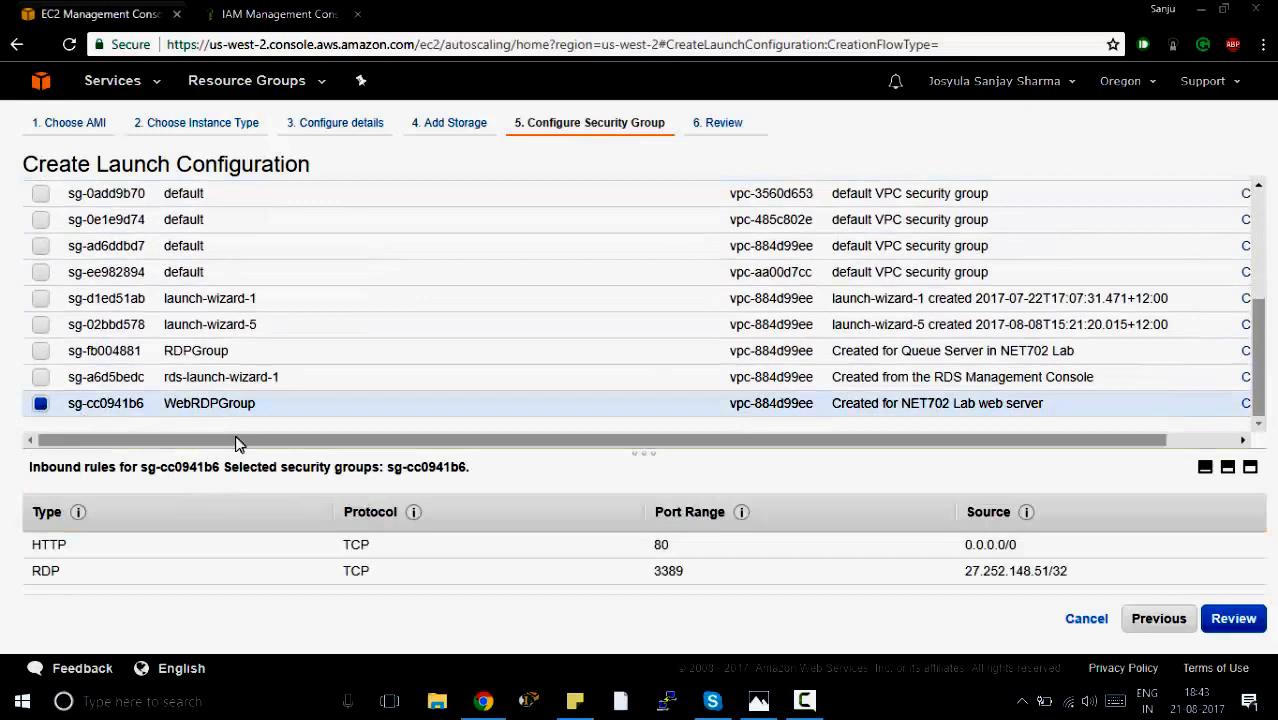
left_click(1206, 622)
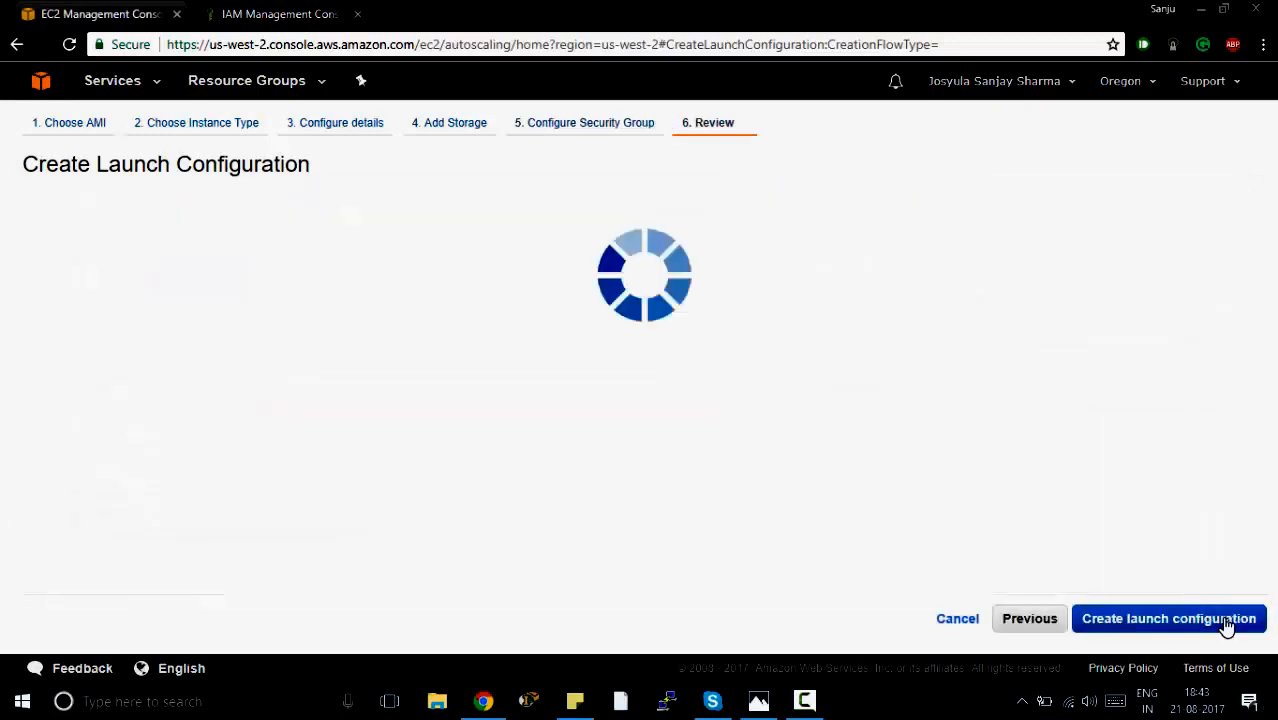
left_click(1228, 622)
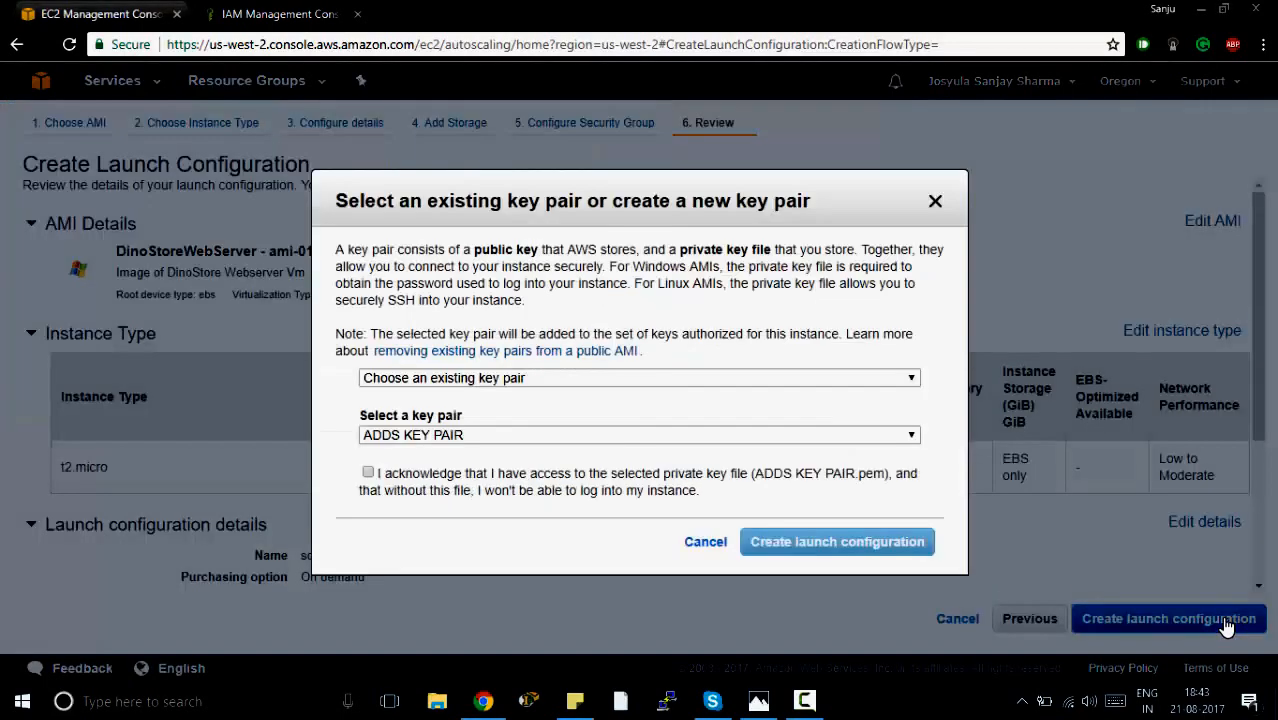
left_click(505, 379)
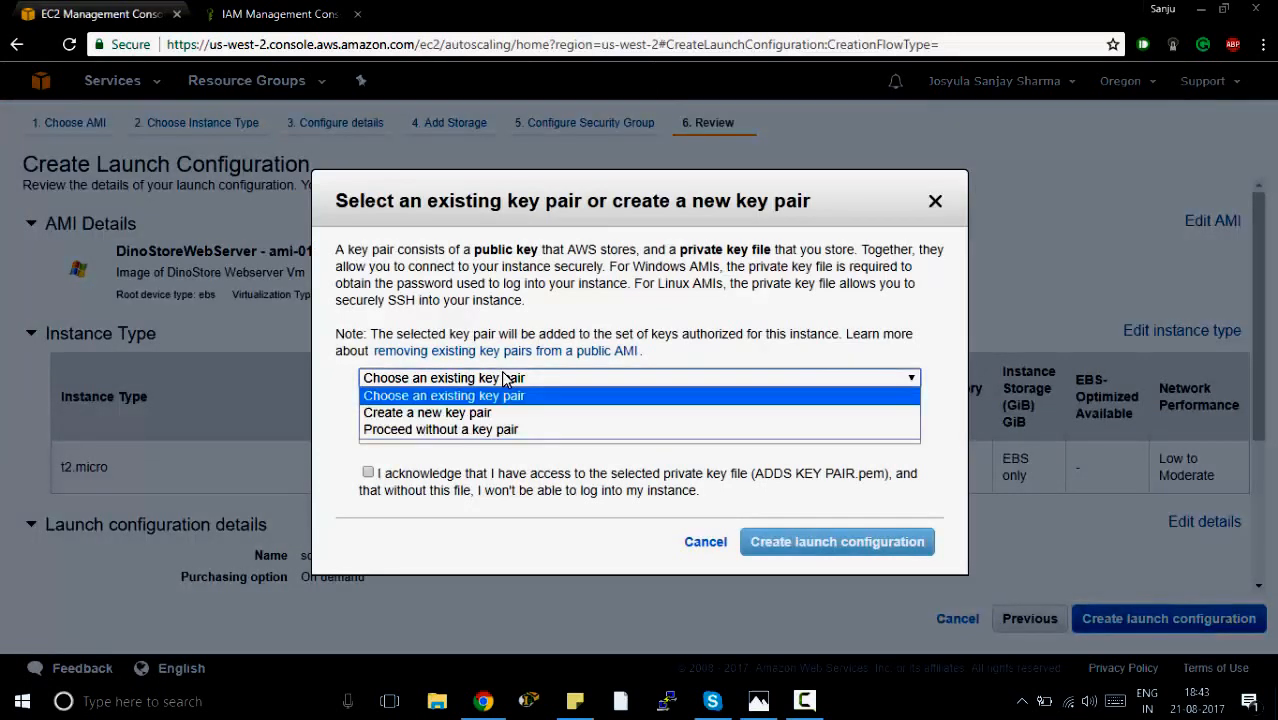
left_click(485, 412)
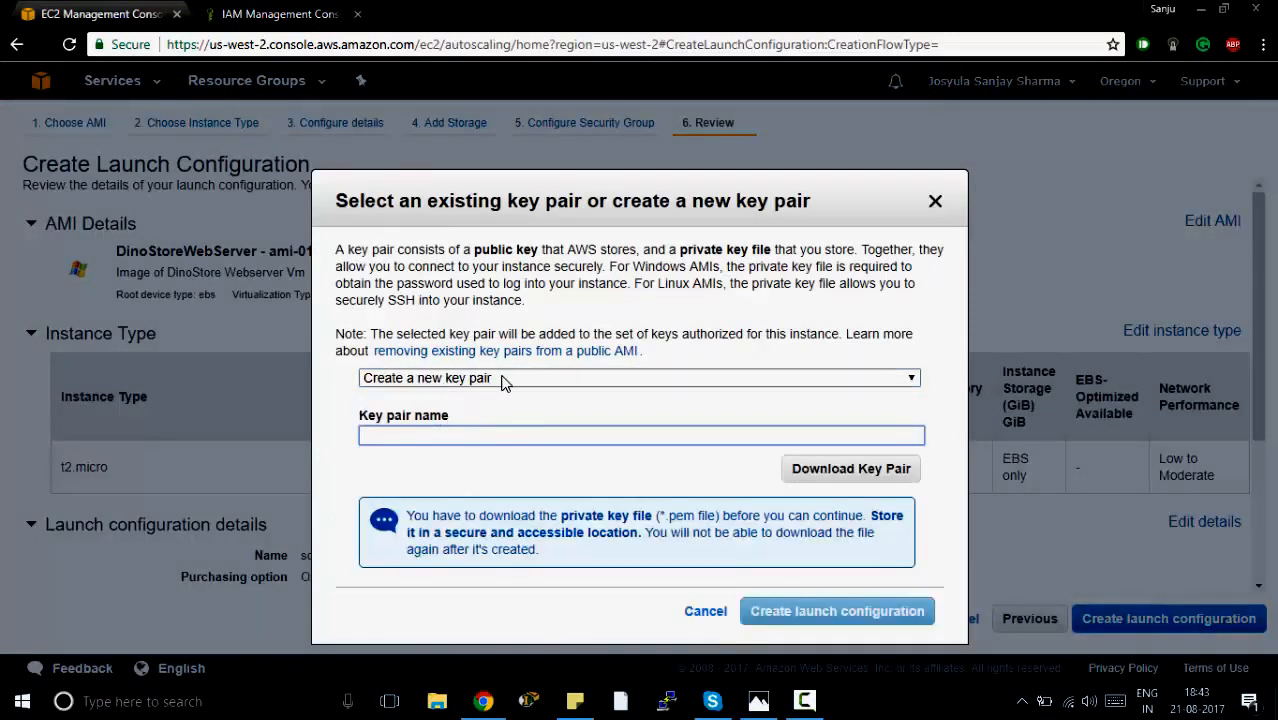
left_click(505, 379)
left_click(497, 394)
Choose the existing key pair Lab5, acknowledge access to its private key file, and create the launch configuration.
left_click(477, 437)
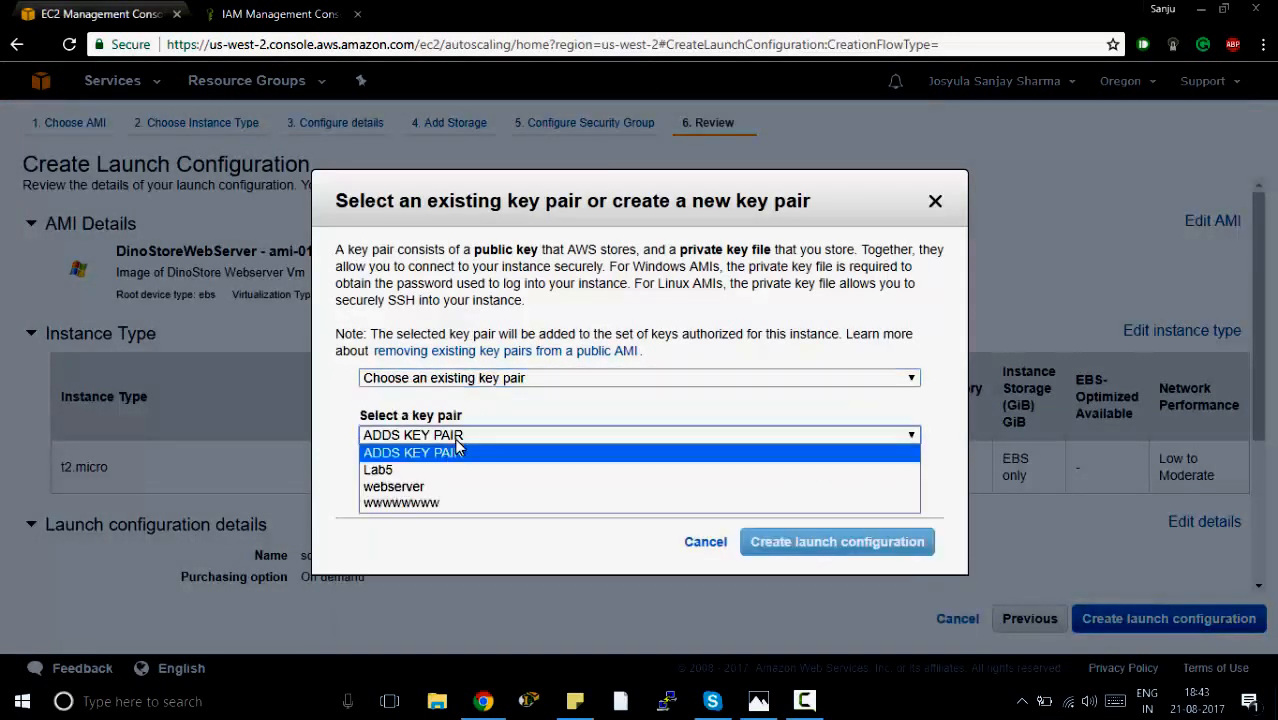
left_click(390, 468)
left_click(368, 476)
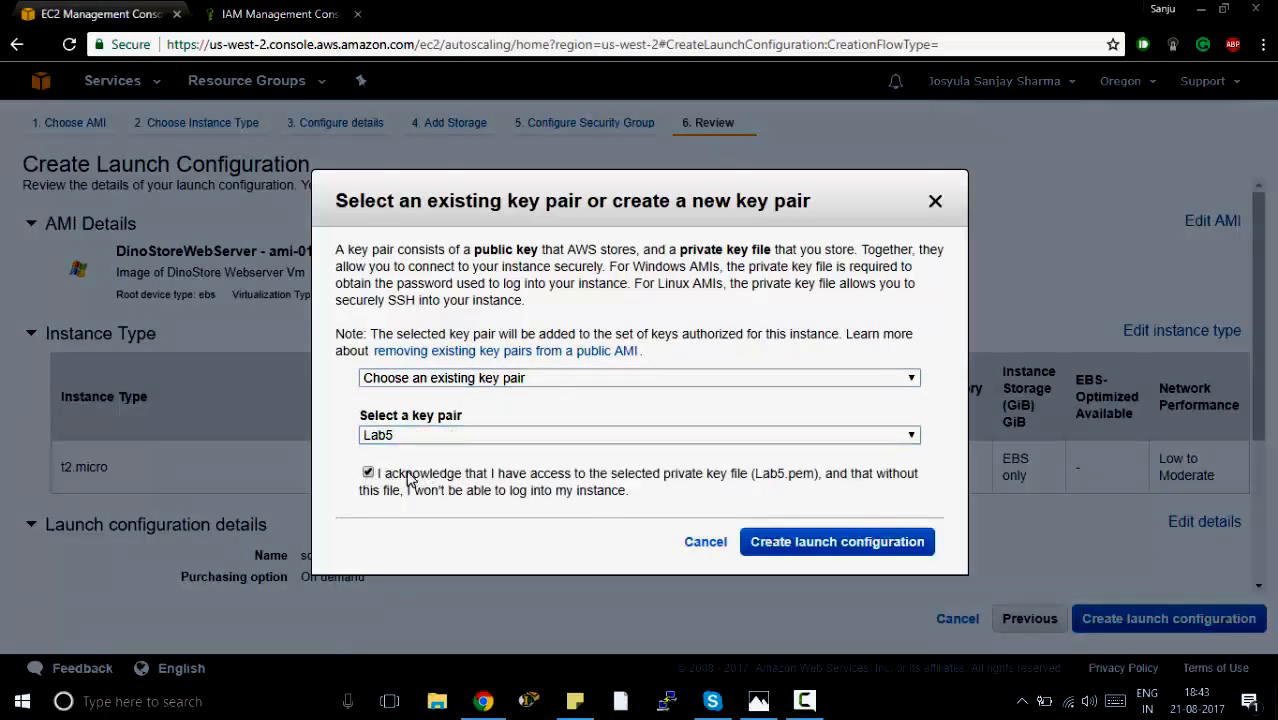
left_click(796, 553)
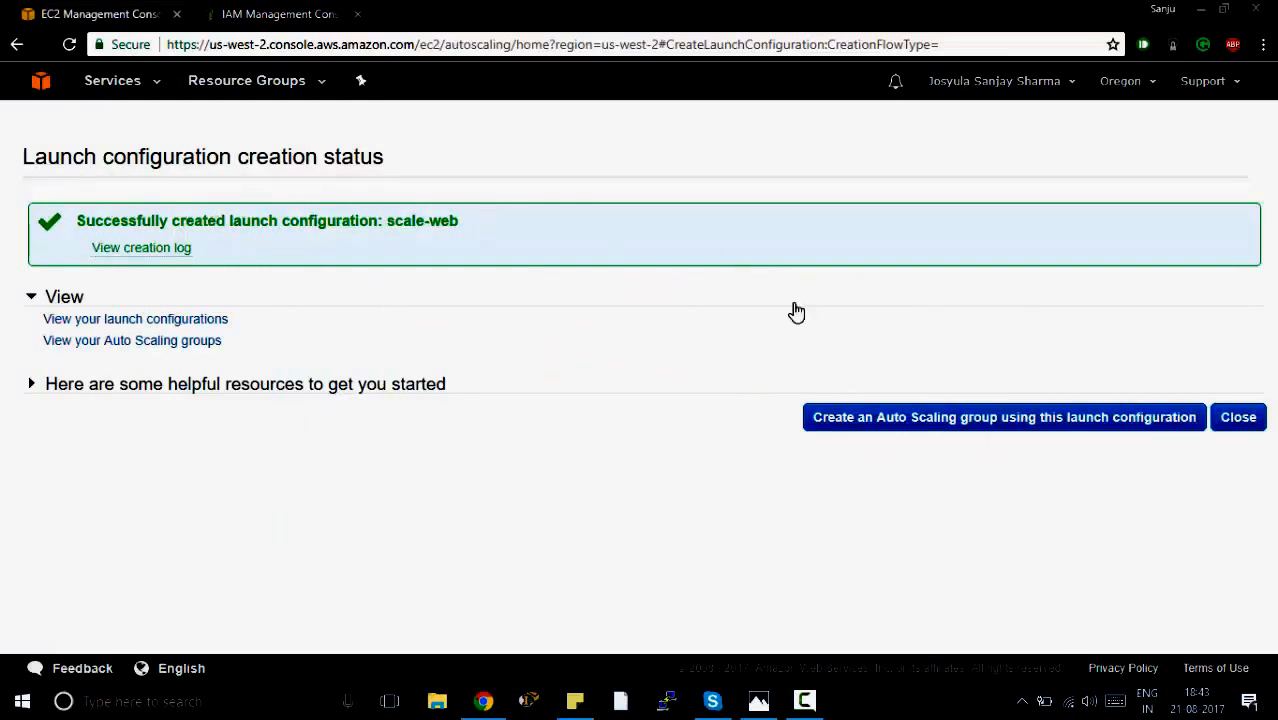
Start an Auto Scaling group from this launch configuration, named scale-web-group and starting with 2 instances.
left_click(910, 417)
left_click(334, 220)
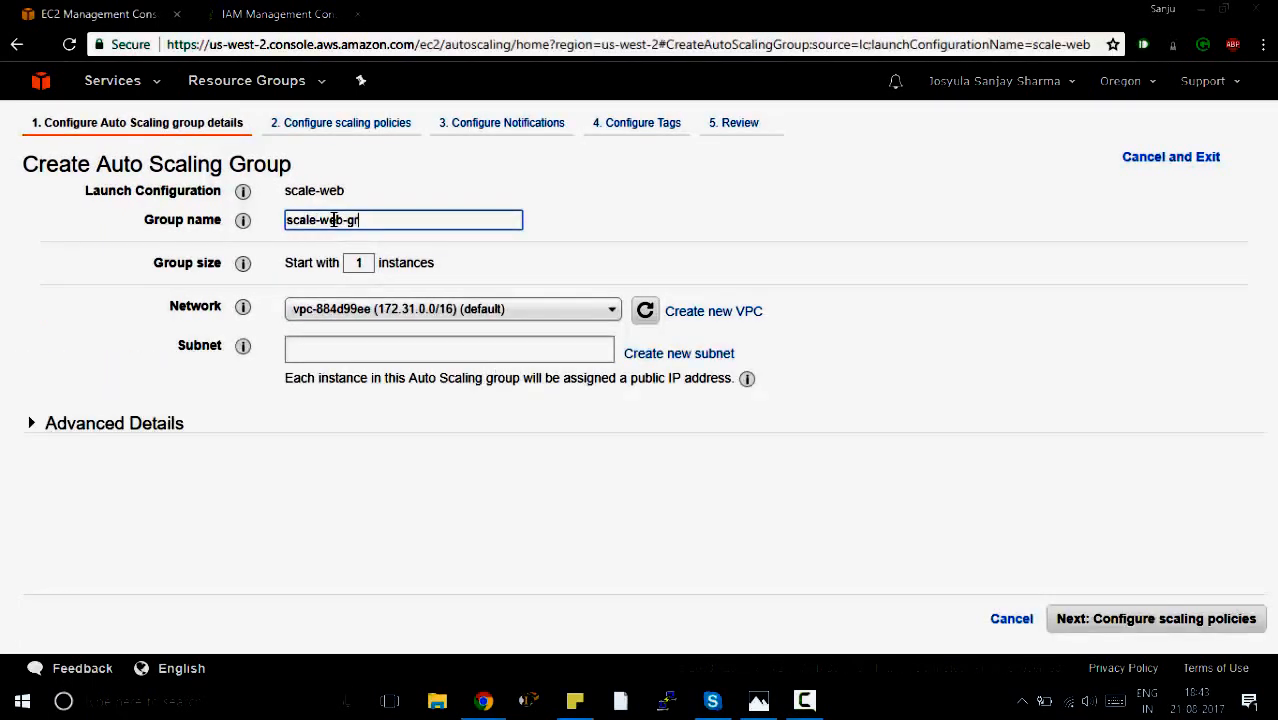
double_click(360, 260)
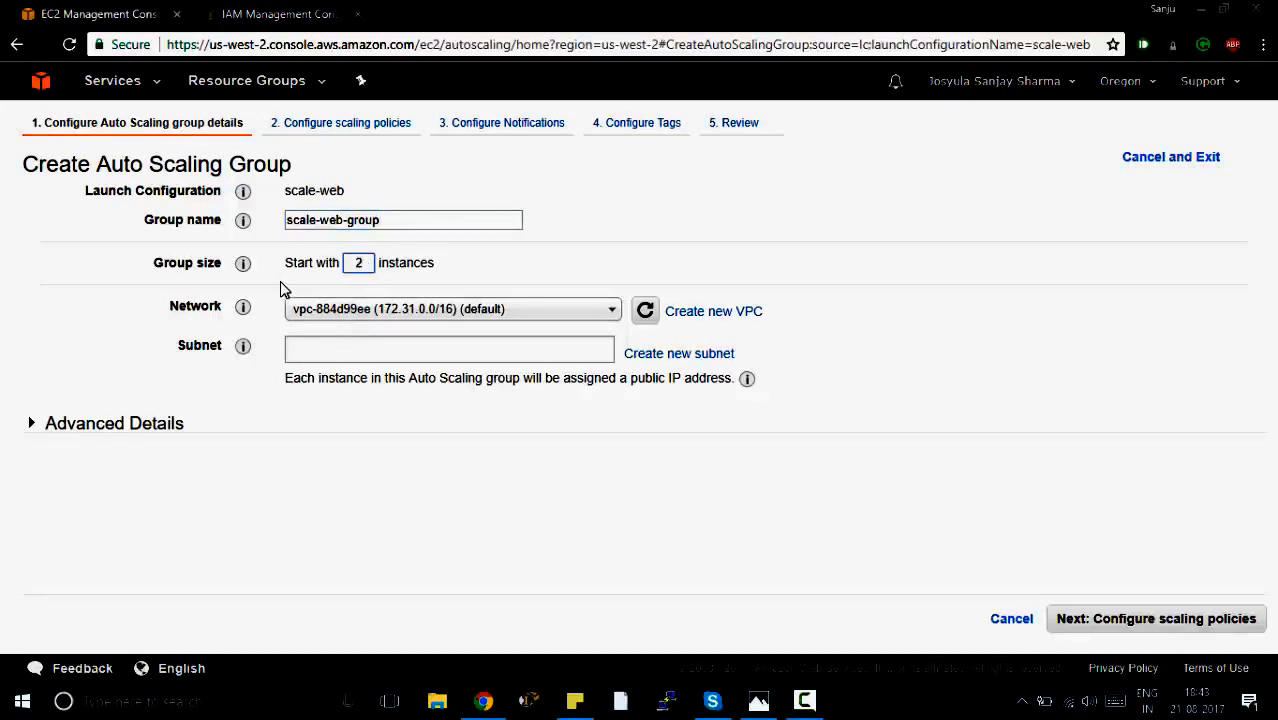
Set the group's network to the default VPC 172.31.0.0/16 and add the default subnets in us-west-2a and us-west-2b.
left_click(333, 318)
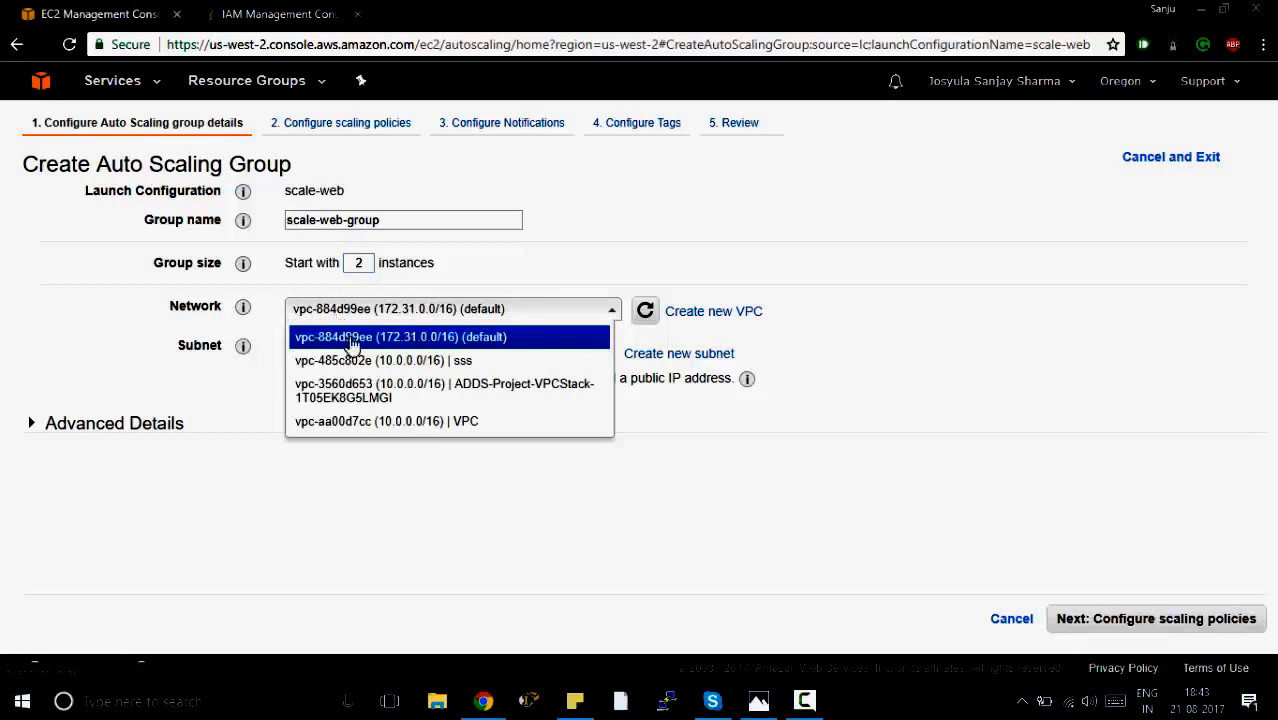
left_click(440, 340)
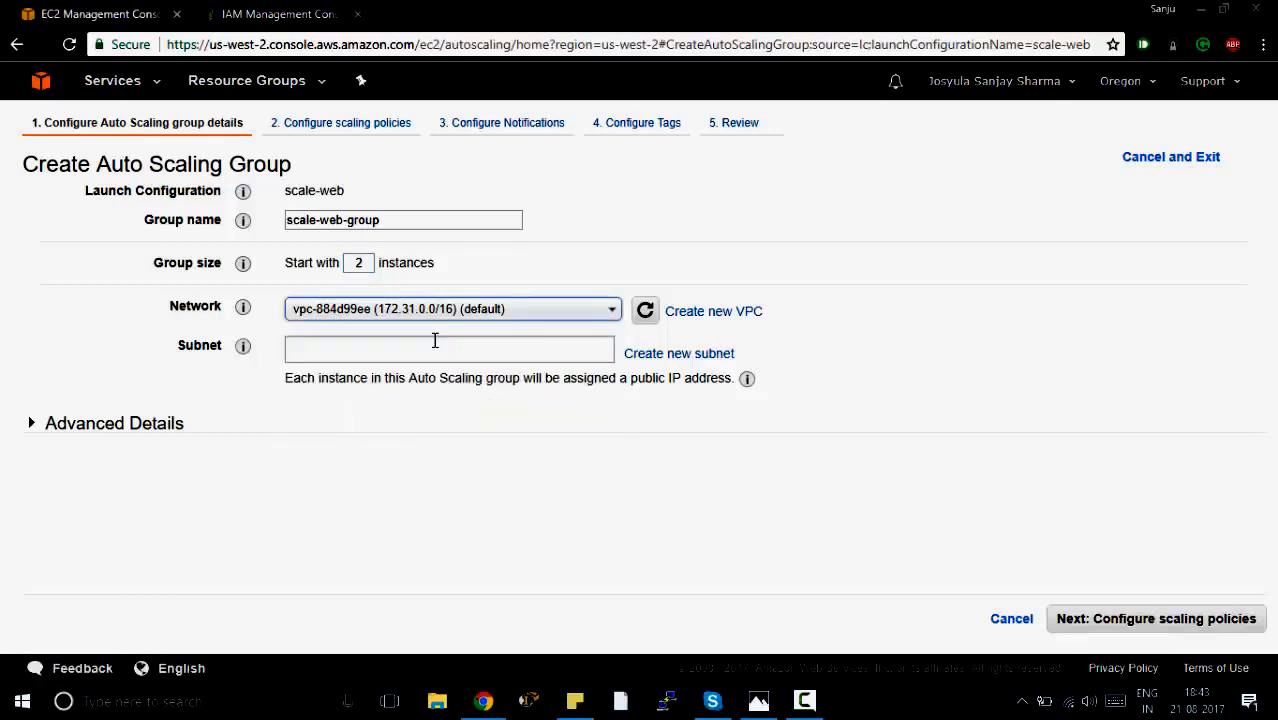
left_click(435, 343)
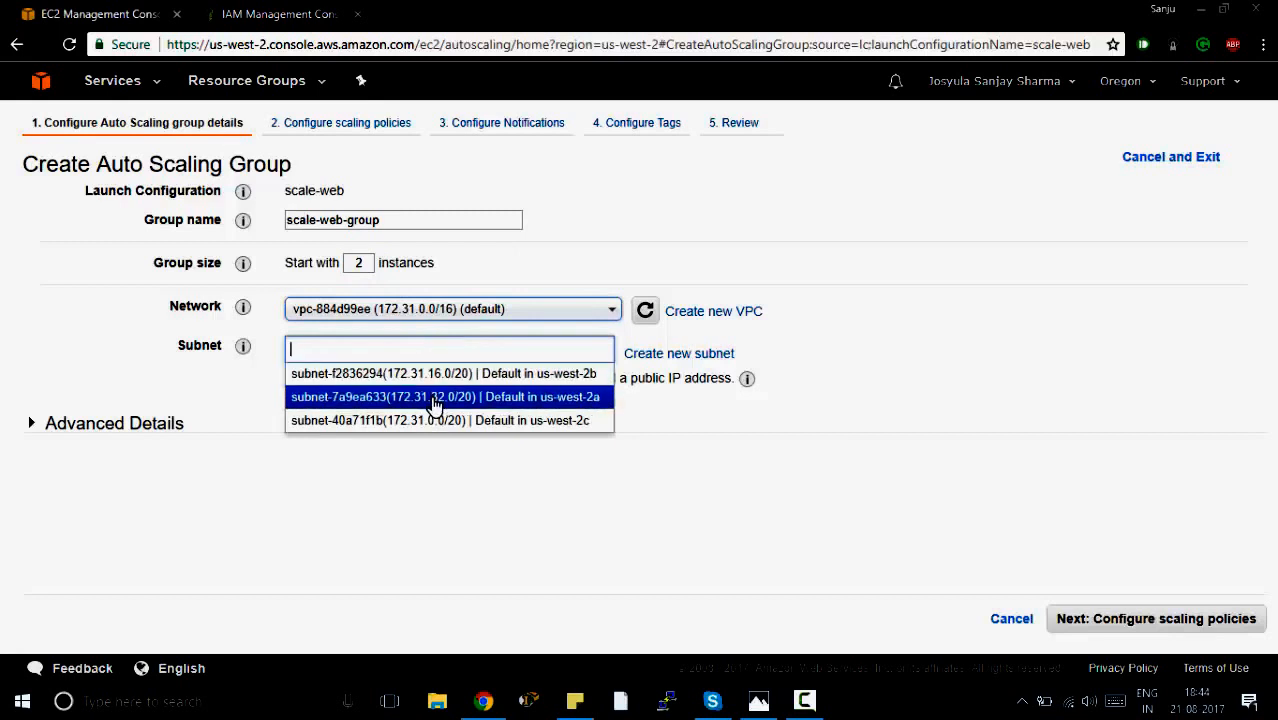
left_click(434, 397)
left_click(434, 387)
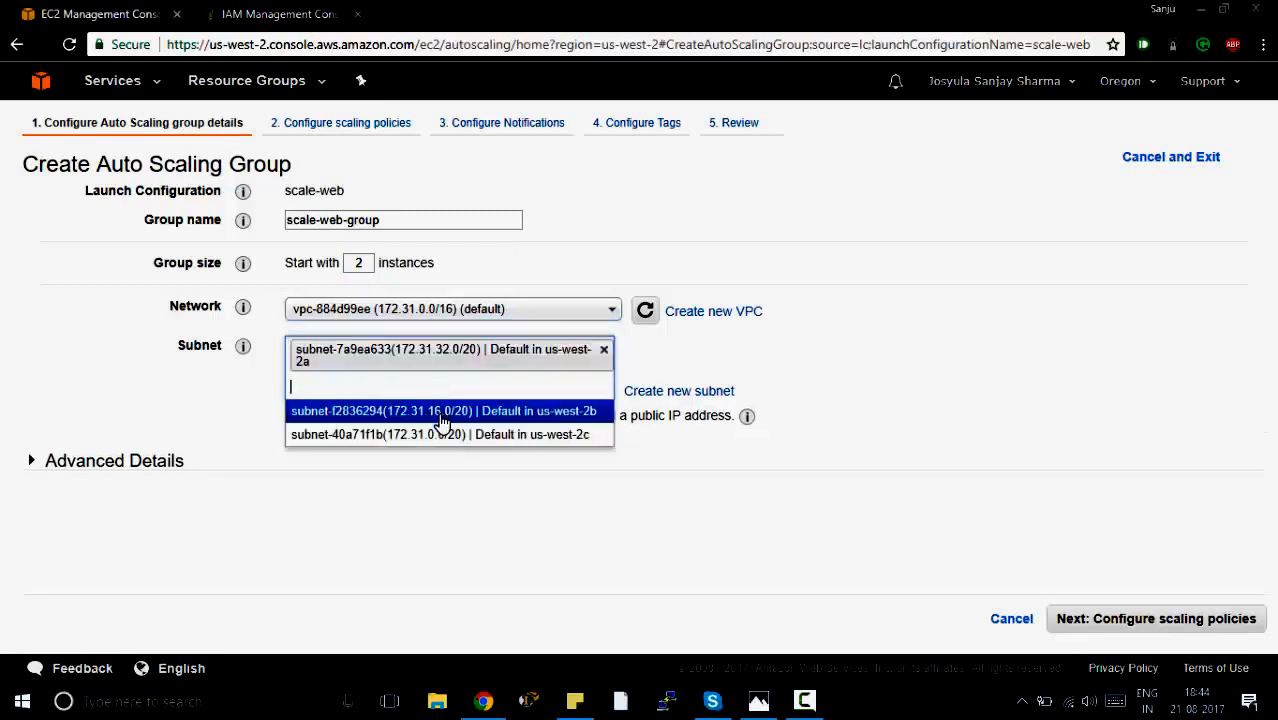
left_click(440, 415)
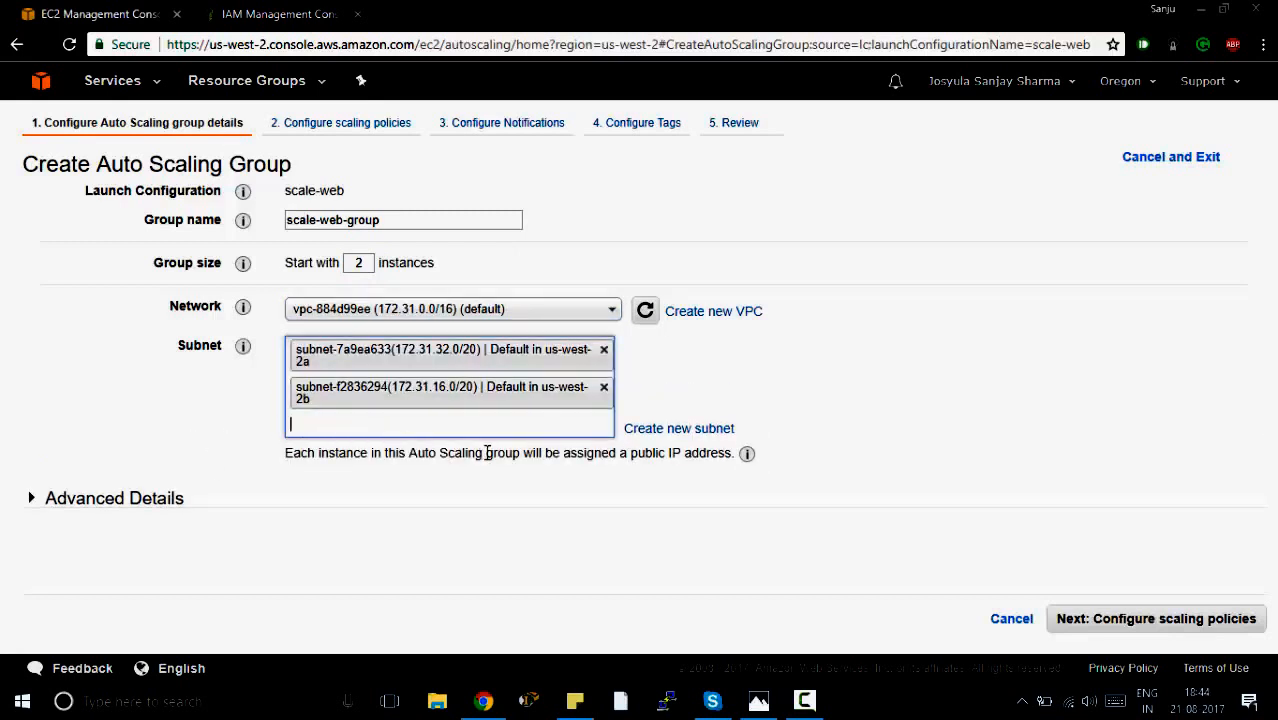
Enable receiving traffic from one or more load balancers in the group's advanced details and locate the target groups setting.
left_click(114, 497)
scroll(232, 527, "down", 2)
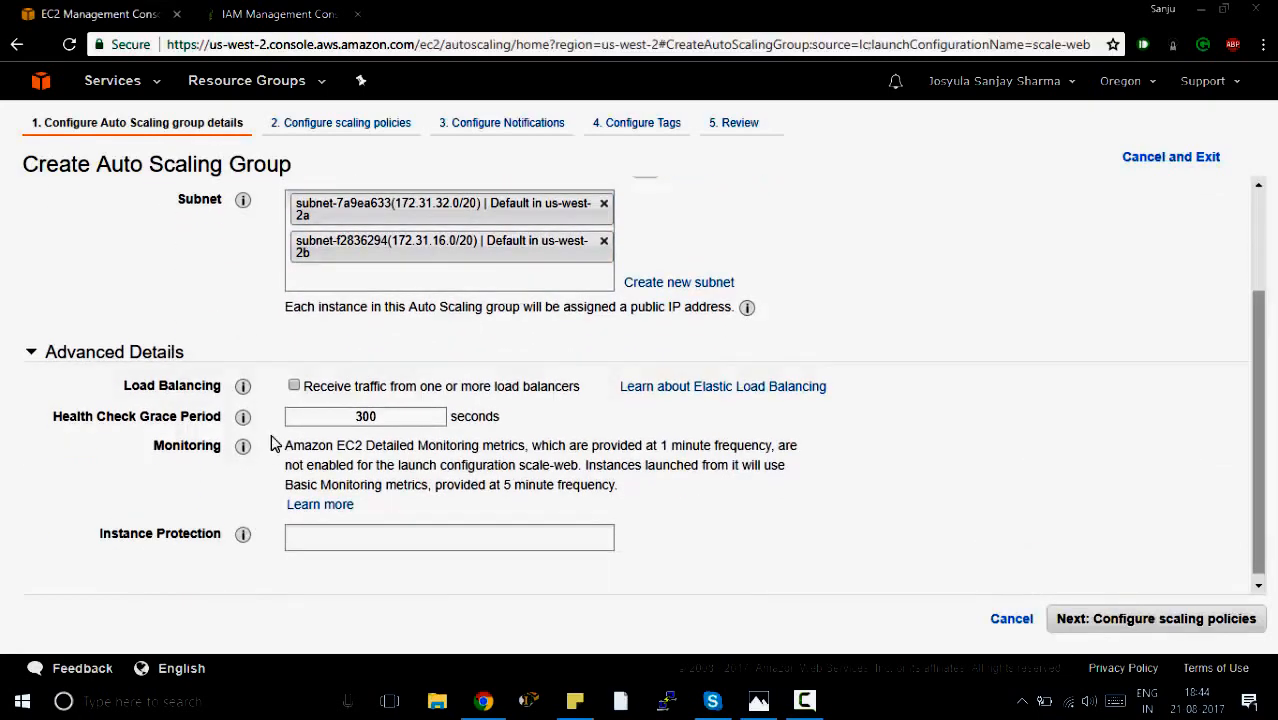
left_click(294, 387)
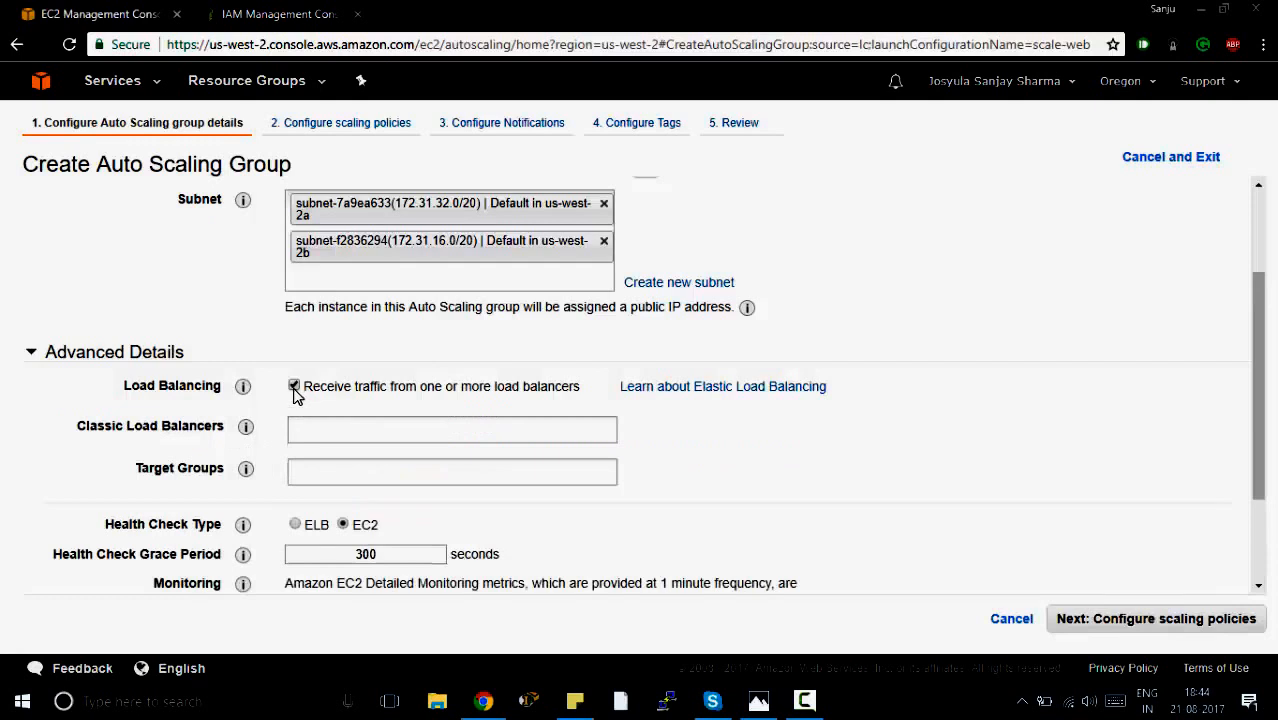
scroll(240, 435, "down", 1)
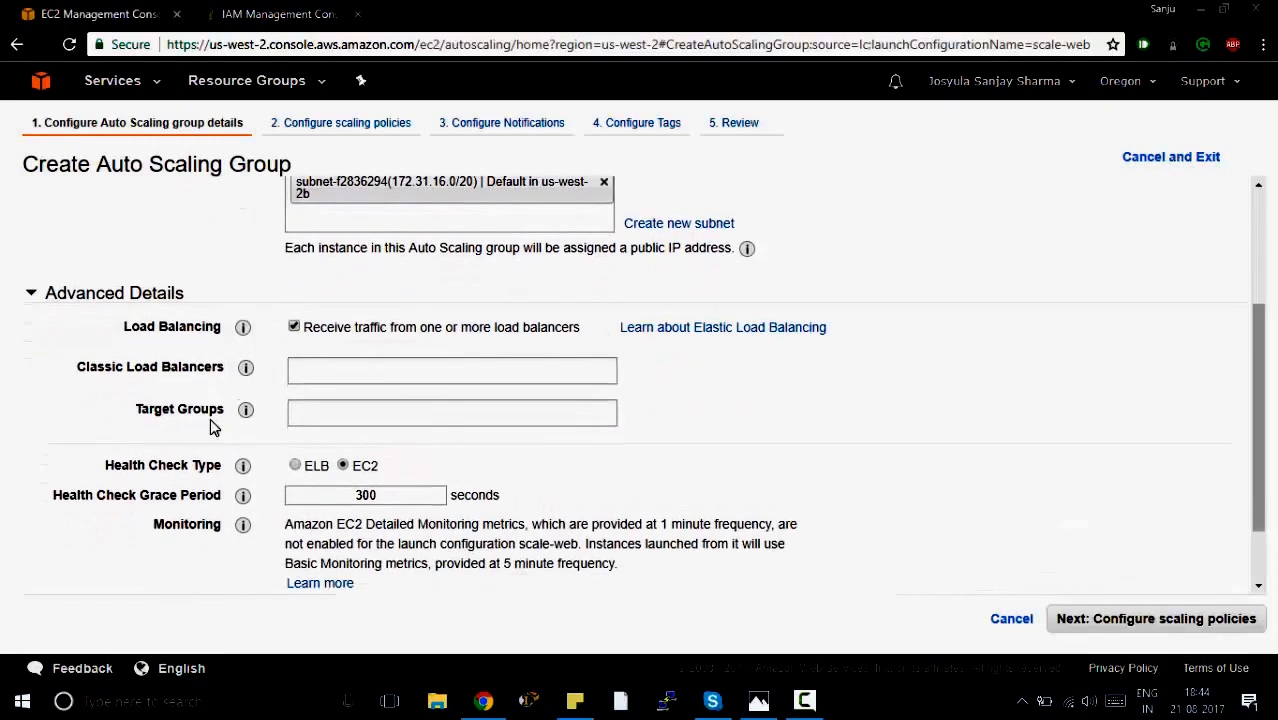
left_click_drag(137, 417, 217, 431)
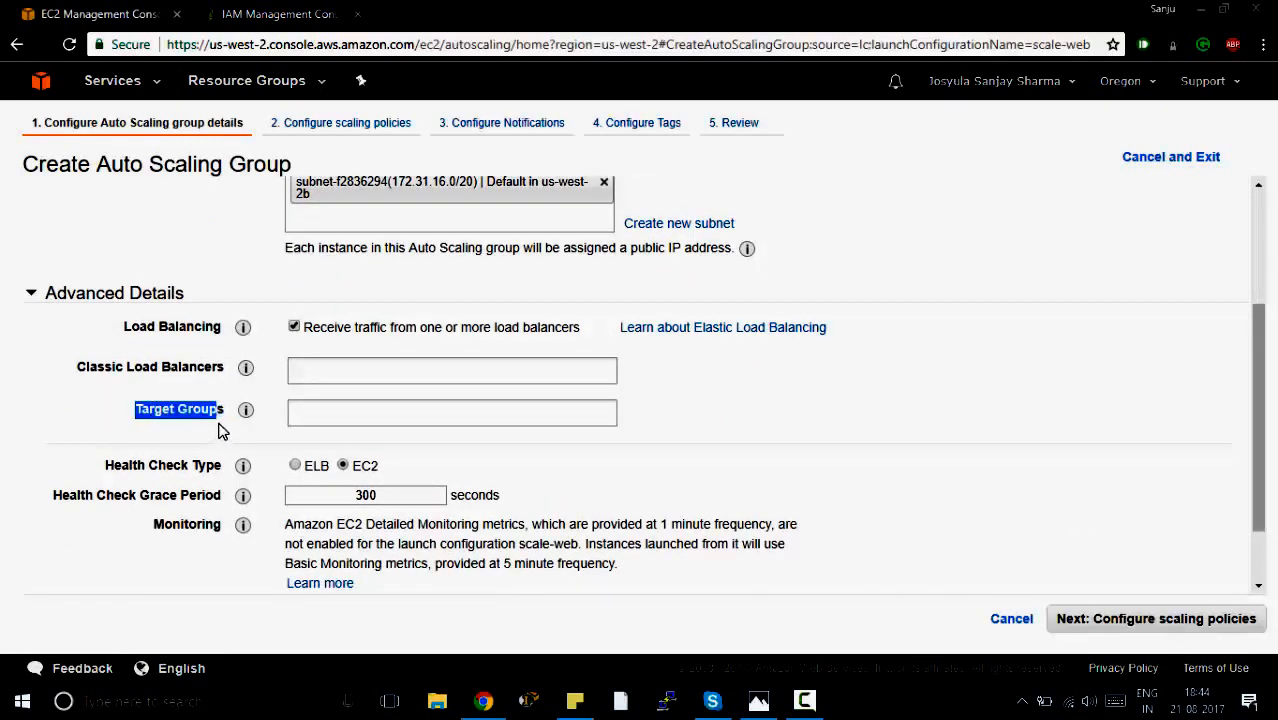
left_click(257, 431)
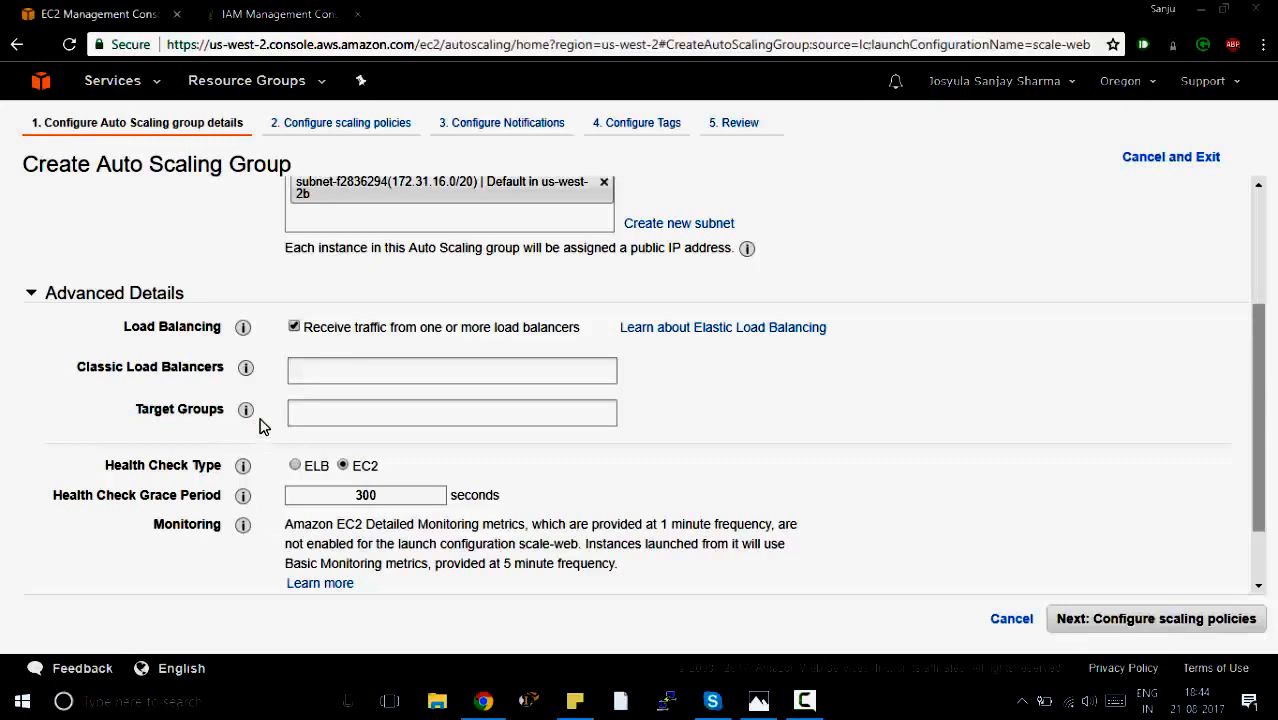
Attach the classic load balancer DinoStoreLB to the group, set the health check type to ELB, and continue to scaling policies.
left_click(311, 368)
left_click(325, 400)
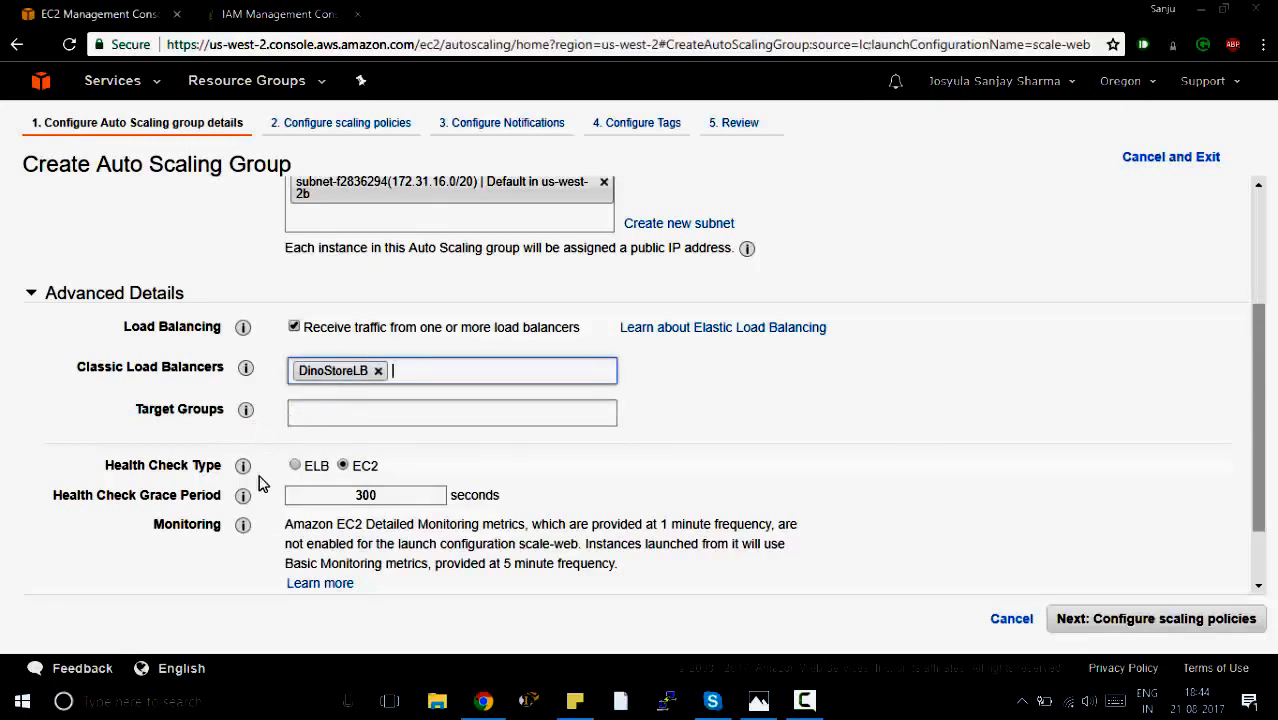
scroll(258, 483, "down", 2)
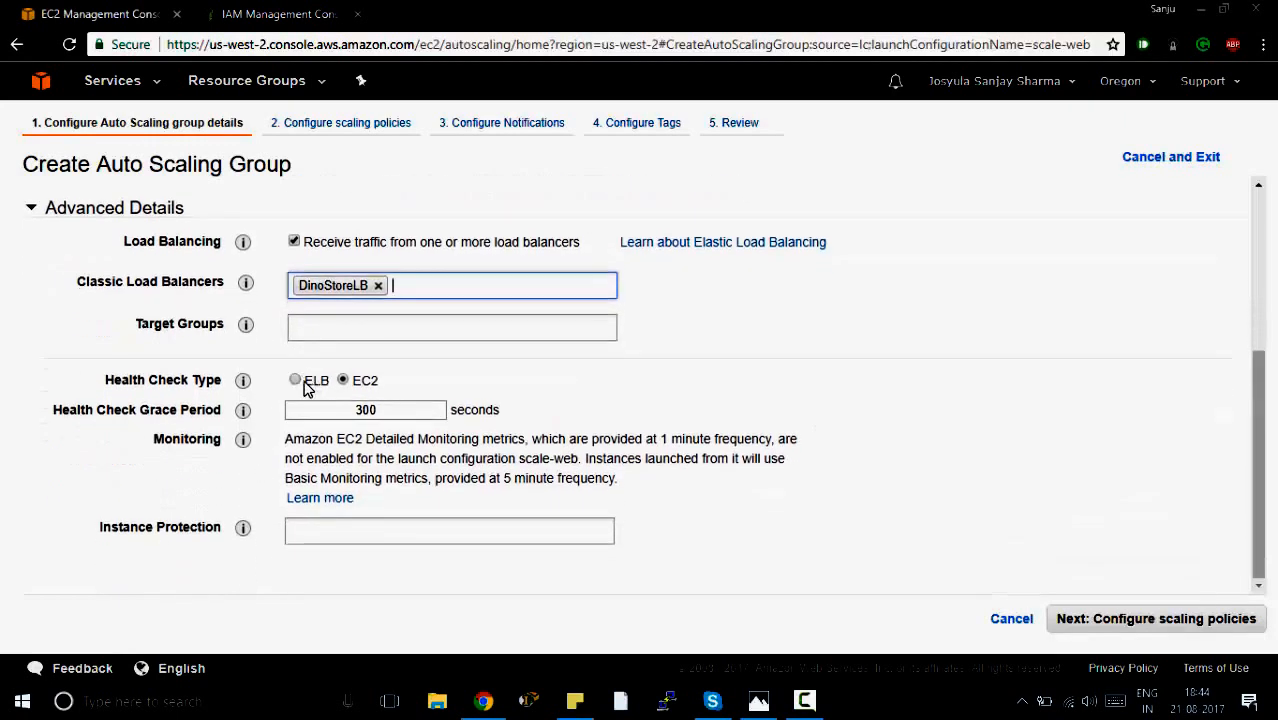
left_click(288, 394)
left_click(295, 382)
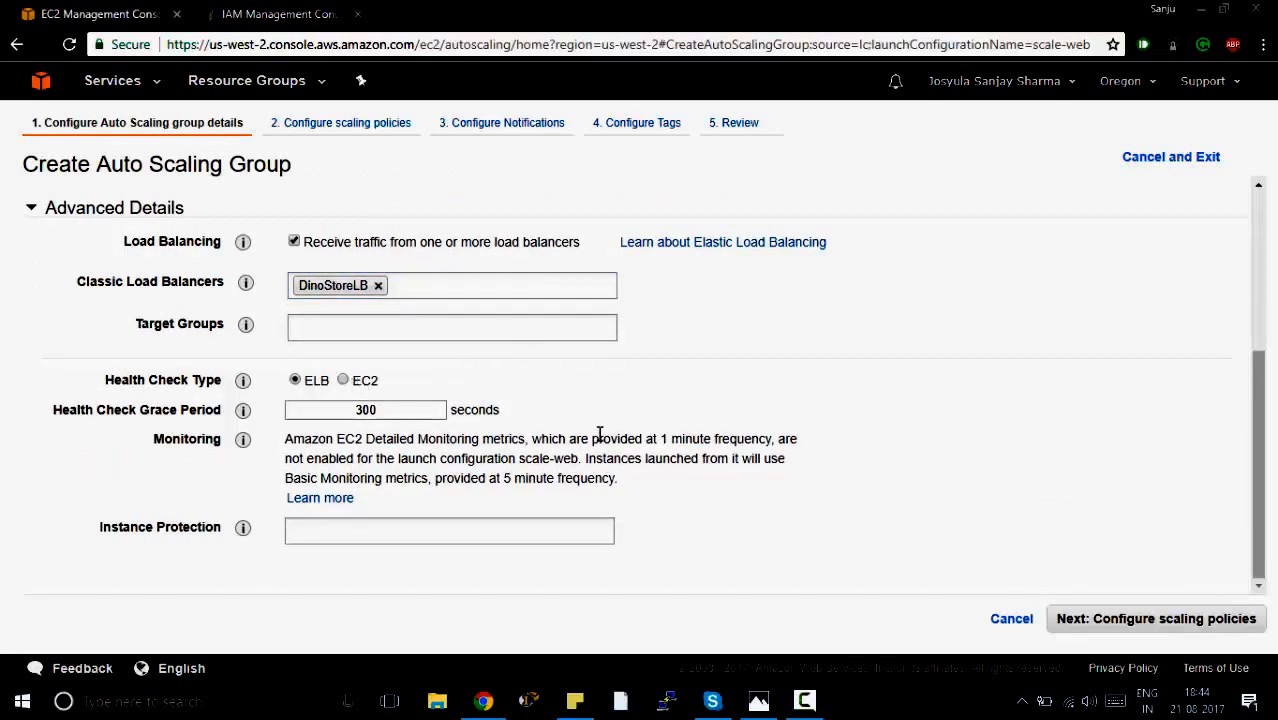
left_click(1116, 624)
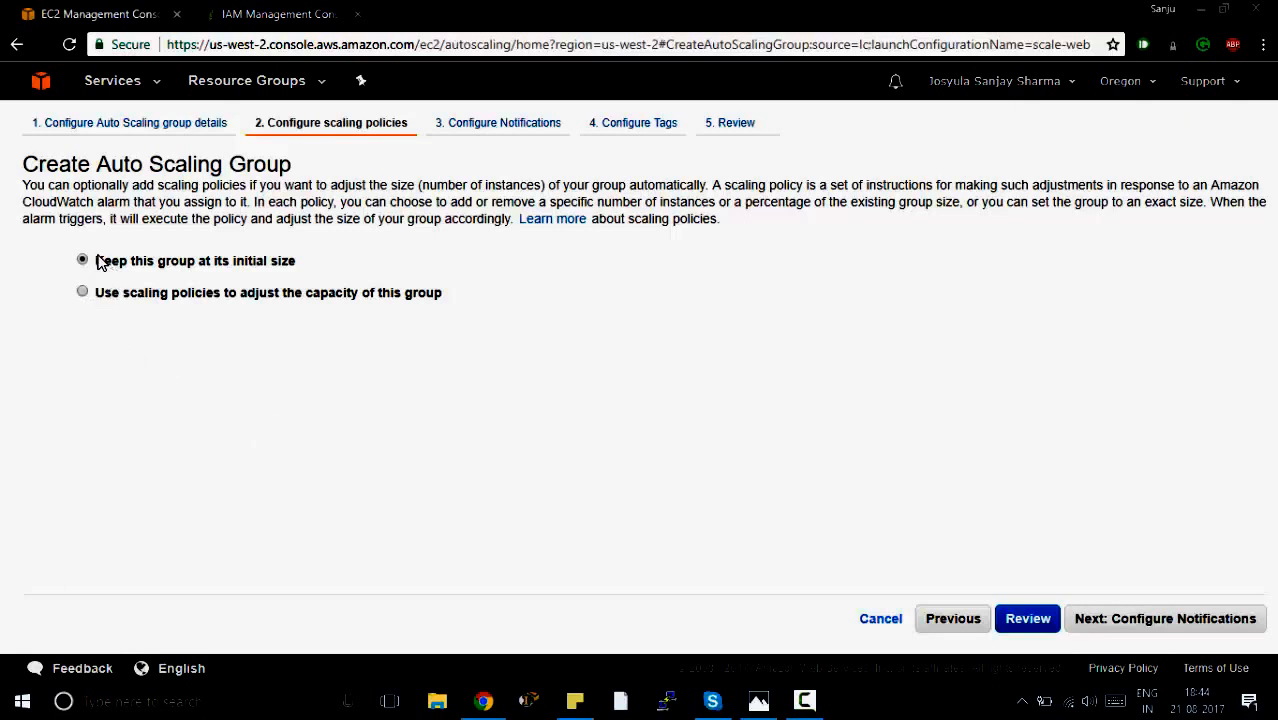
Keep the group at its initial size and continue to the tag settings without adding a notification.
left_click(1119, 620)
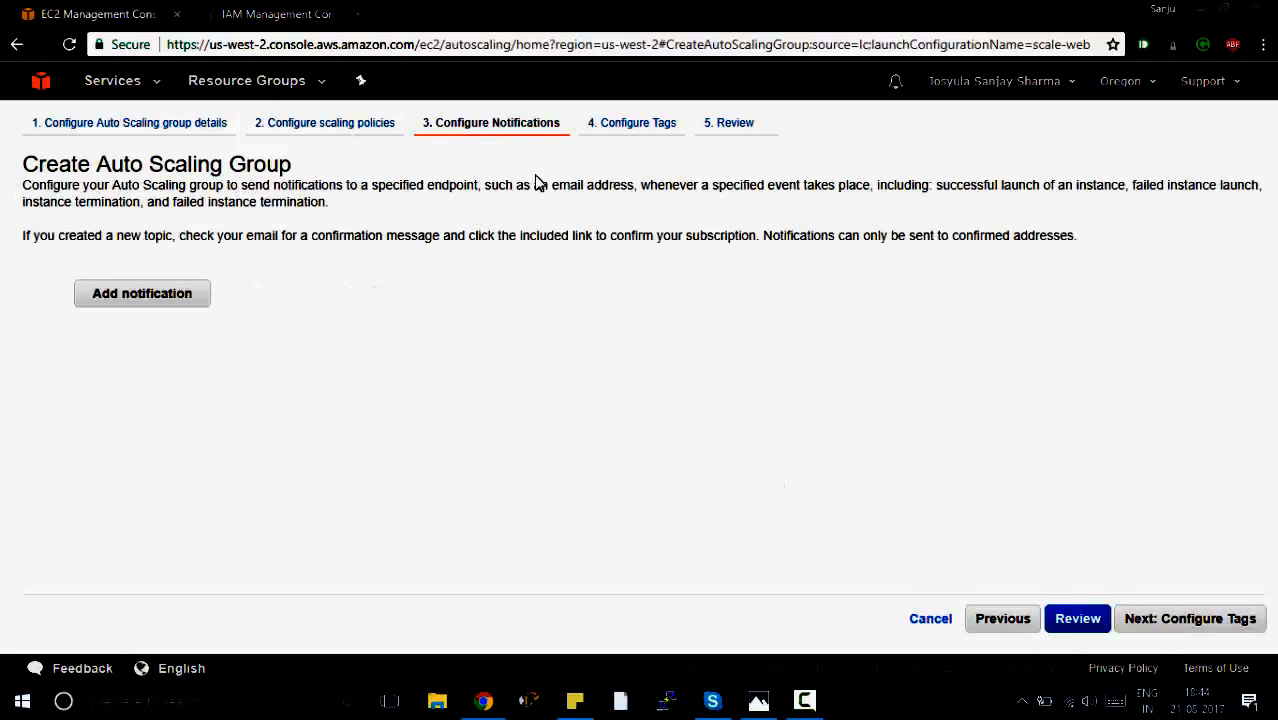
left_click_drag(549, 188, 627, 190)
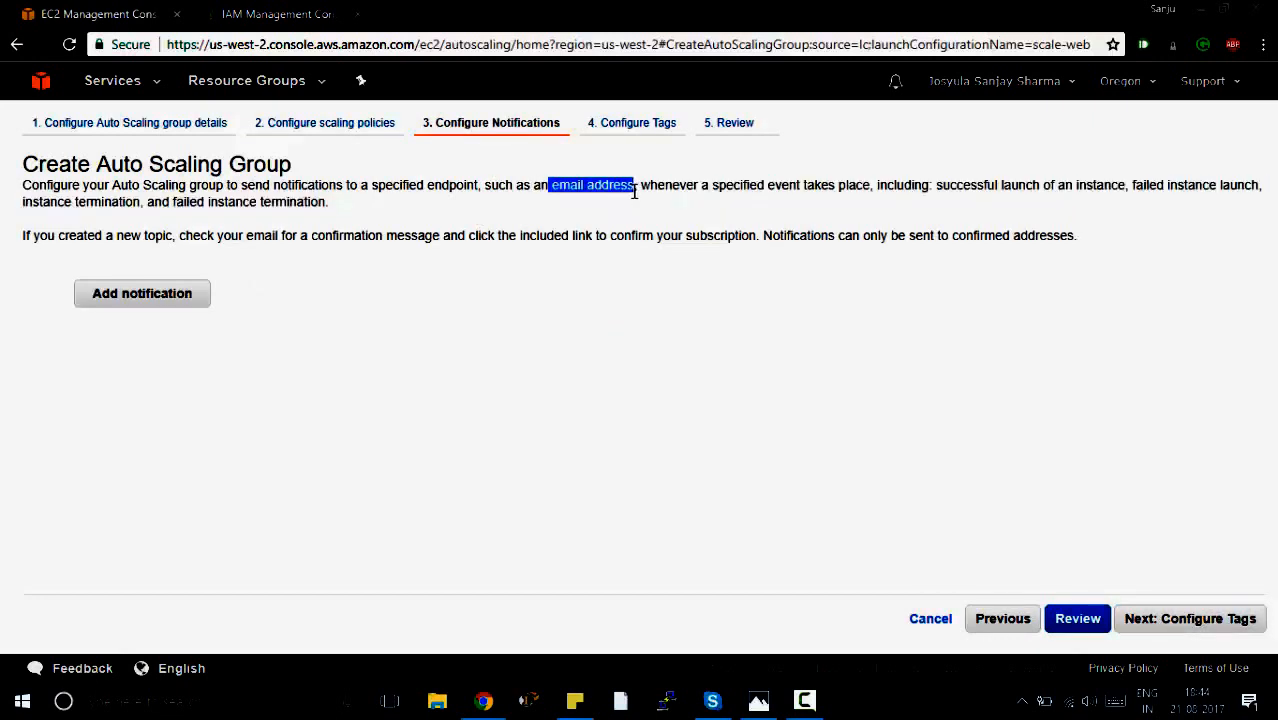
left_click(612, 357)
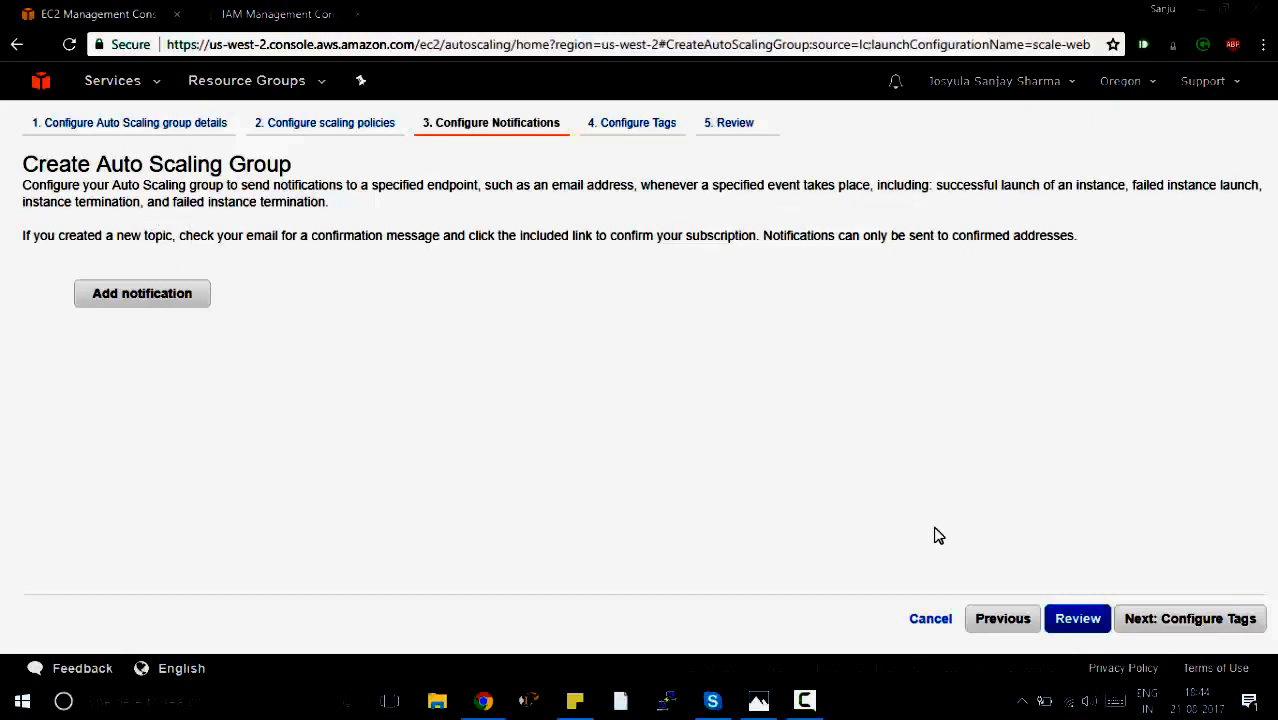
left_click(1133, 620)
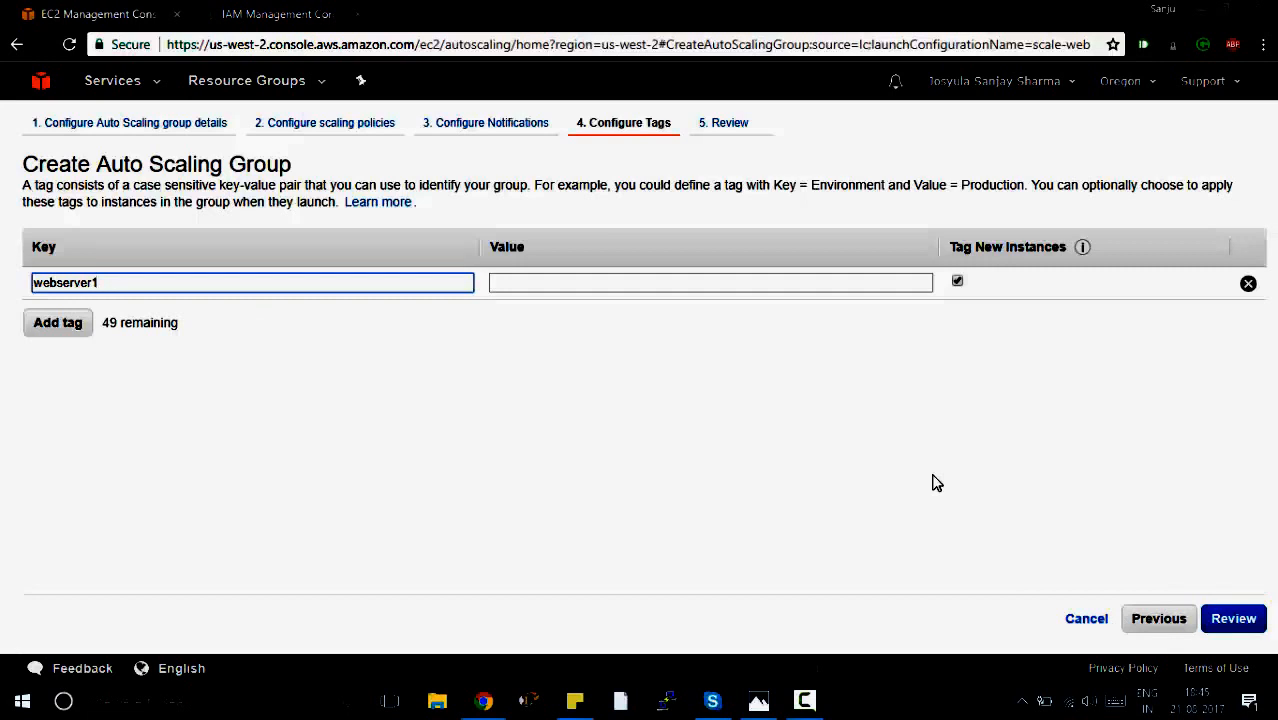
Add a tag with the key webserver1 and create the Auto Scaling group after the review.
left_click(1233, 620)
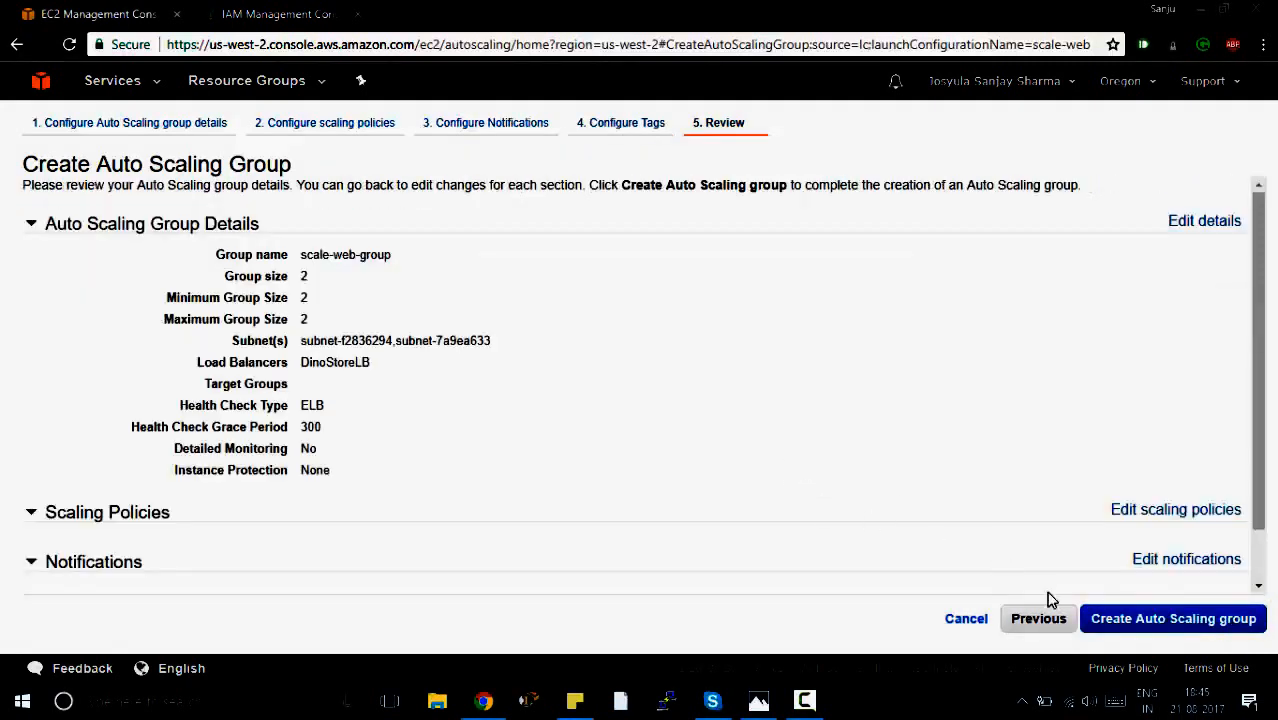
left_click(1120, 631)
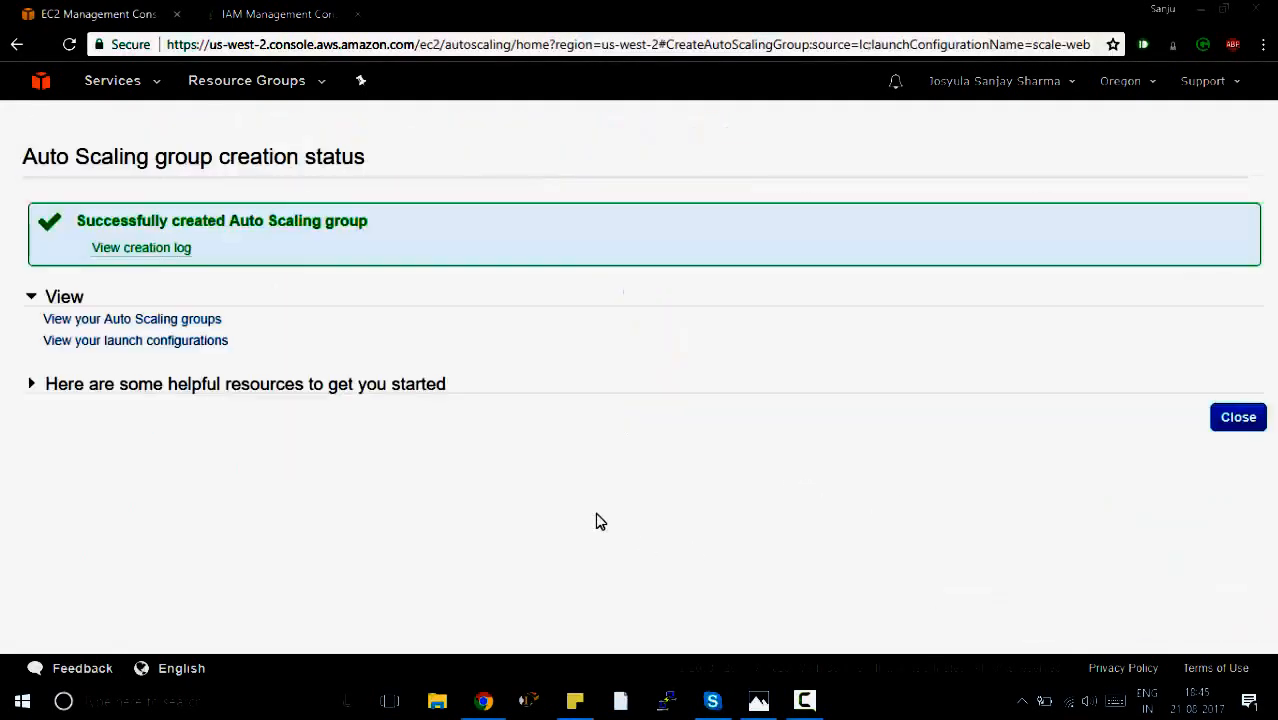
left_click(1216, 429)
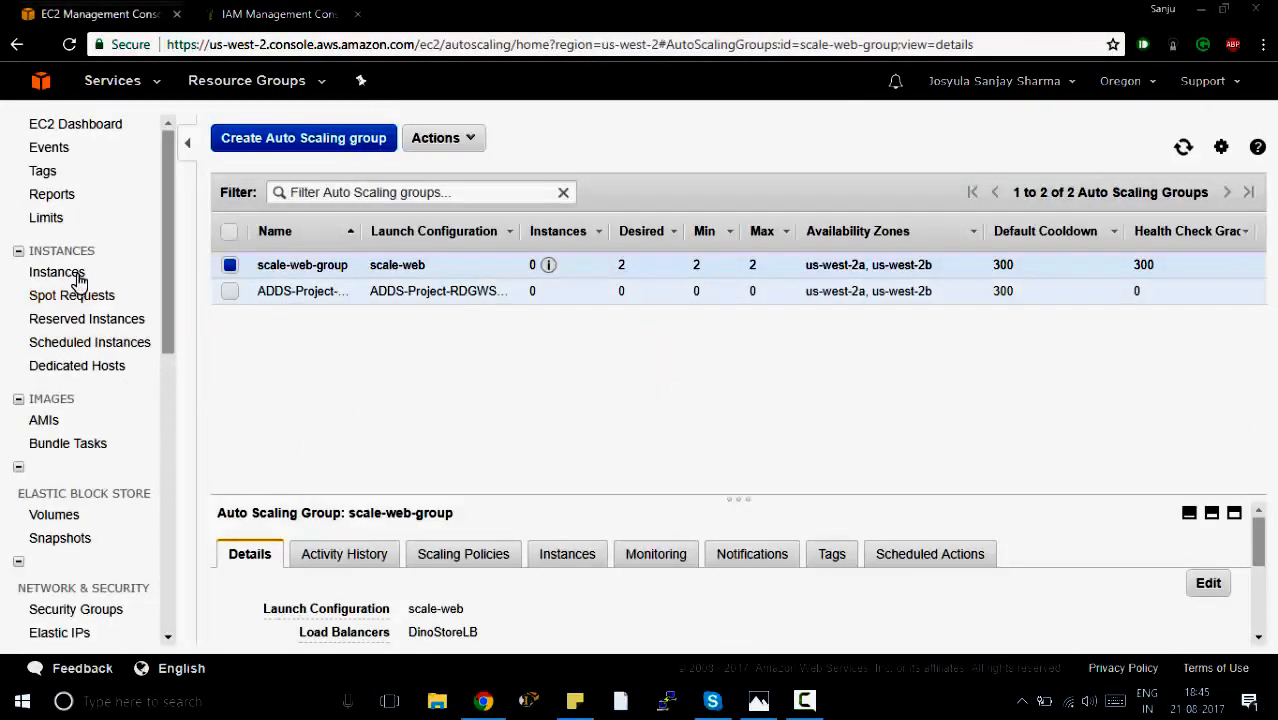
Check the instances belonging to scale-web-group and the group's instance count.
left_click(540, 558)
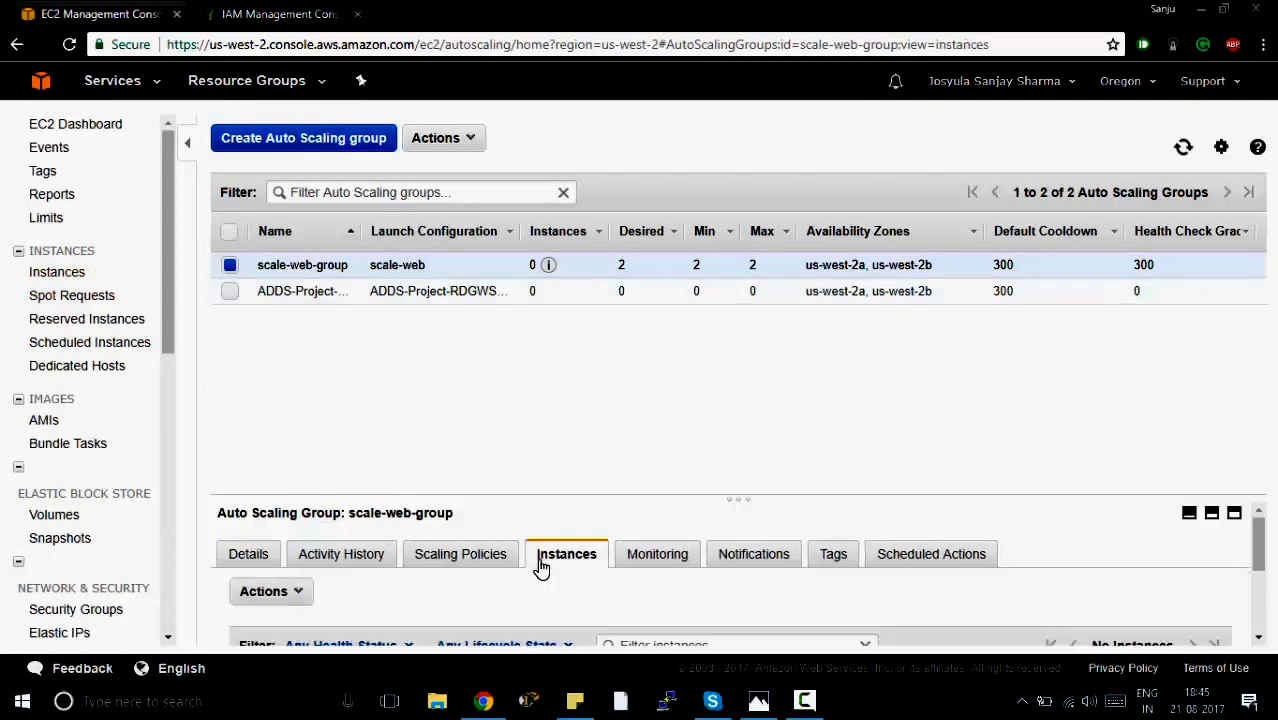
scroll(476, 594, "down", 2)
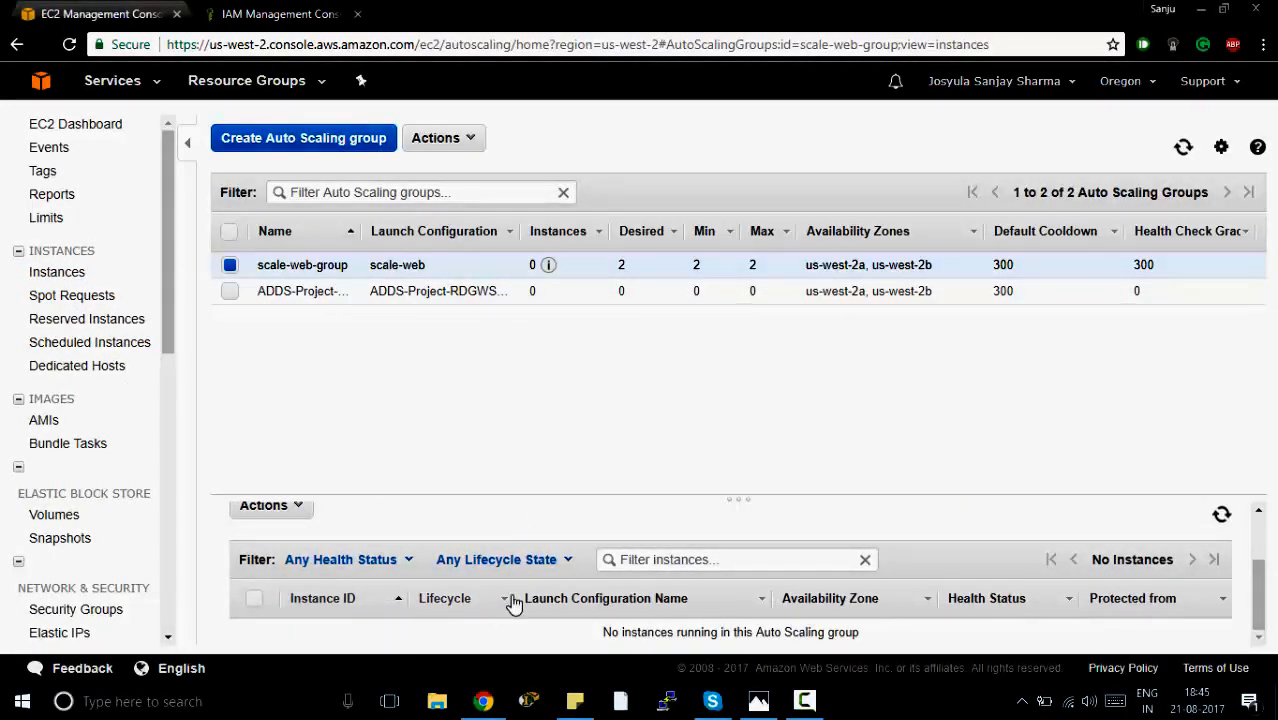
scroll(605, 627, "up", 2)
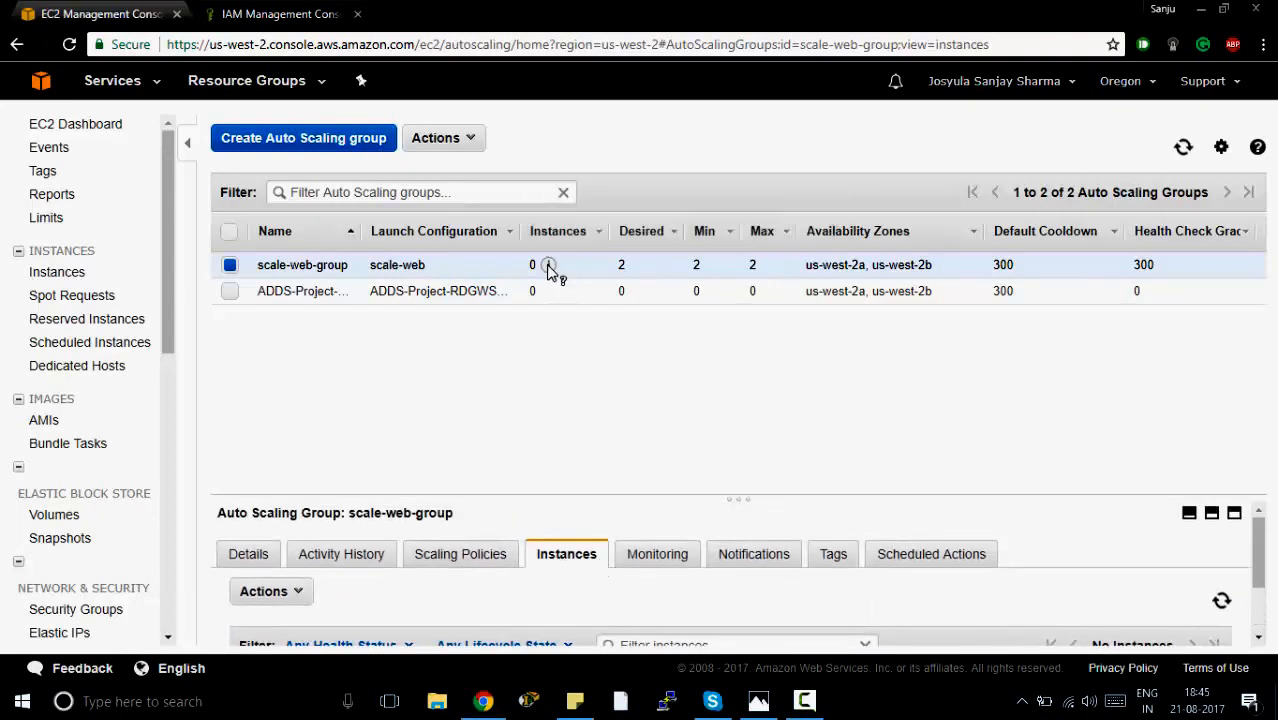
mouse_move(550, 270)
Refresh the EC2 instances list and check the state and availability zone of the two newly launched instances.
left_click(60, 279)
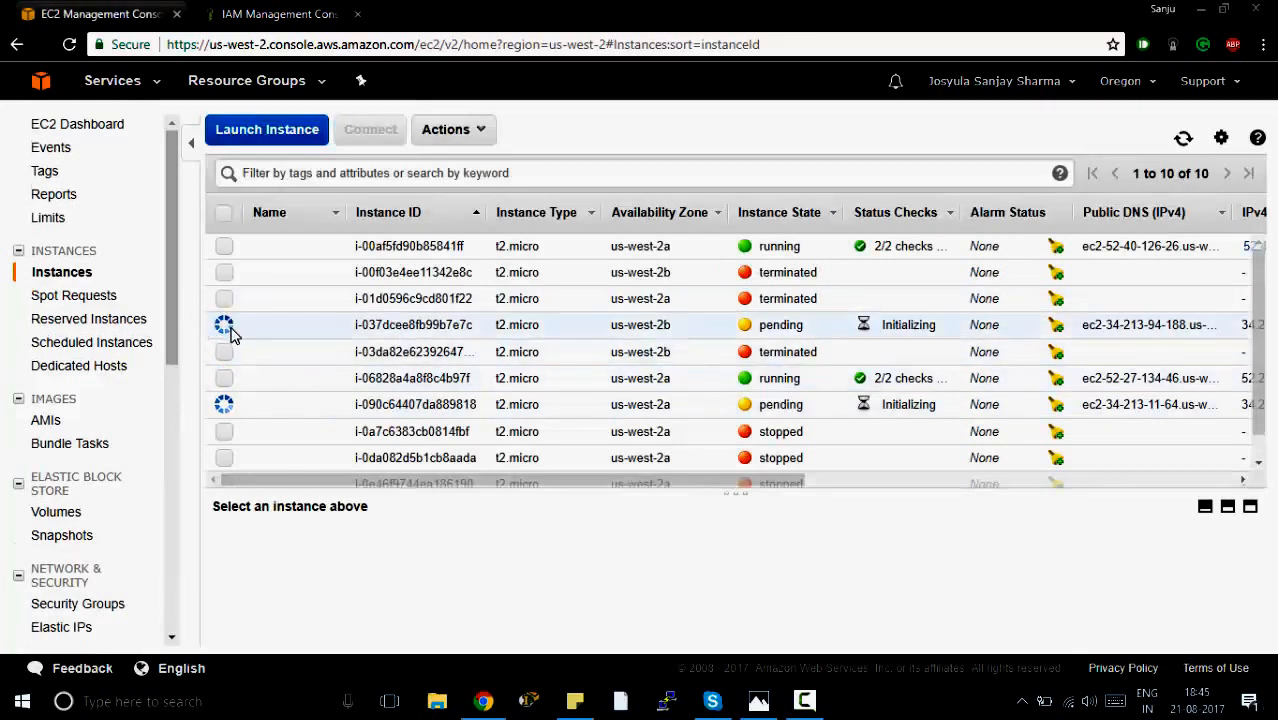
left_click(226, 326)
left_click(226, 404)
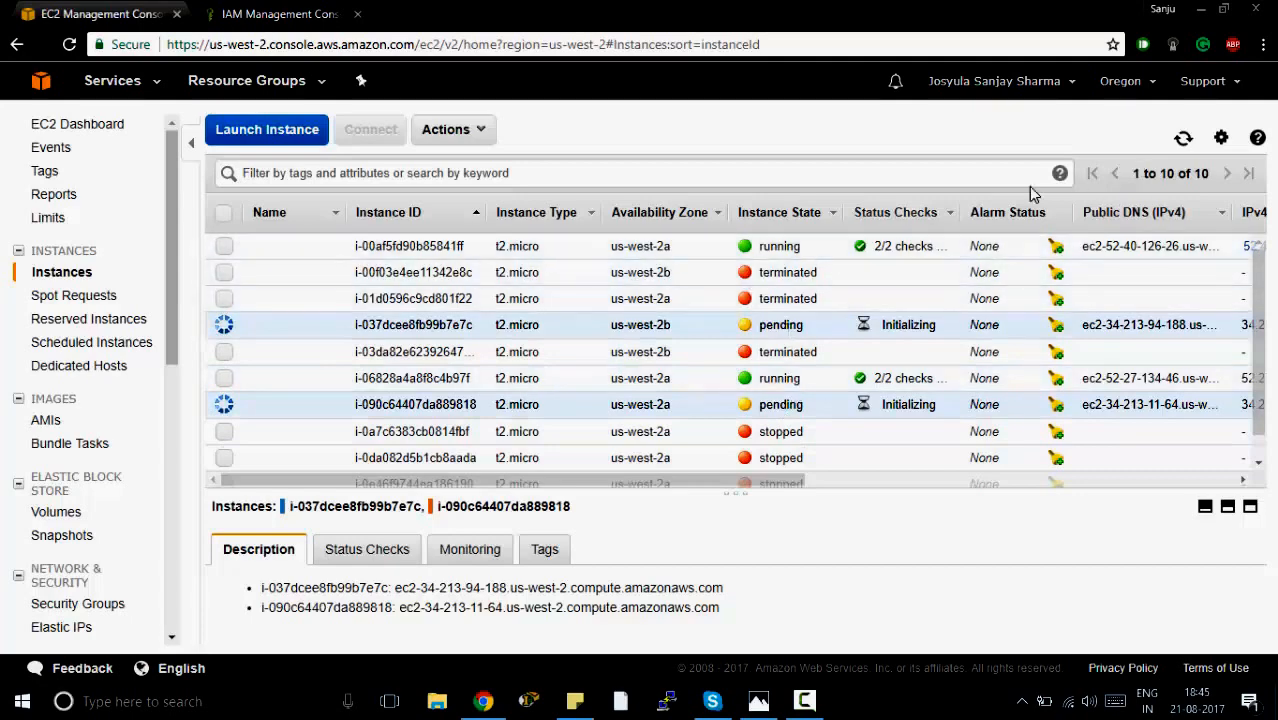
left_click(1182, 139)
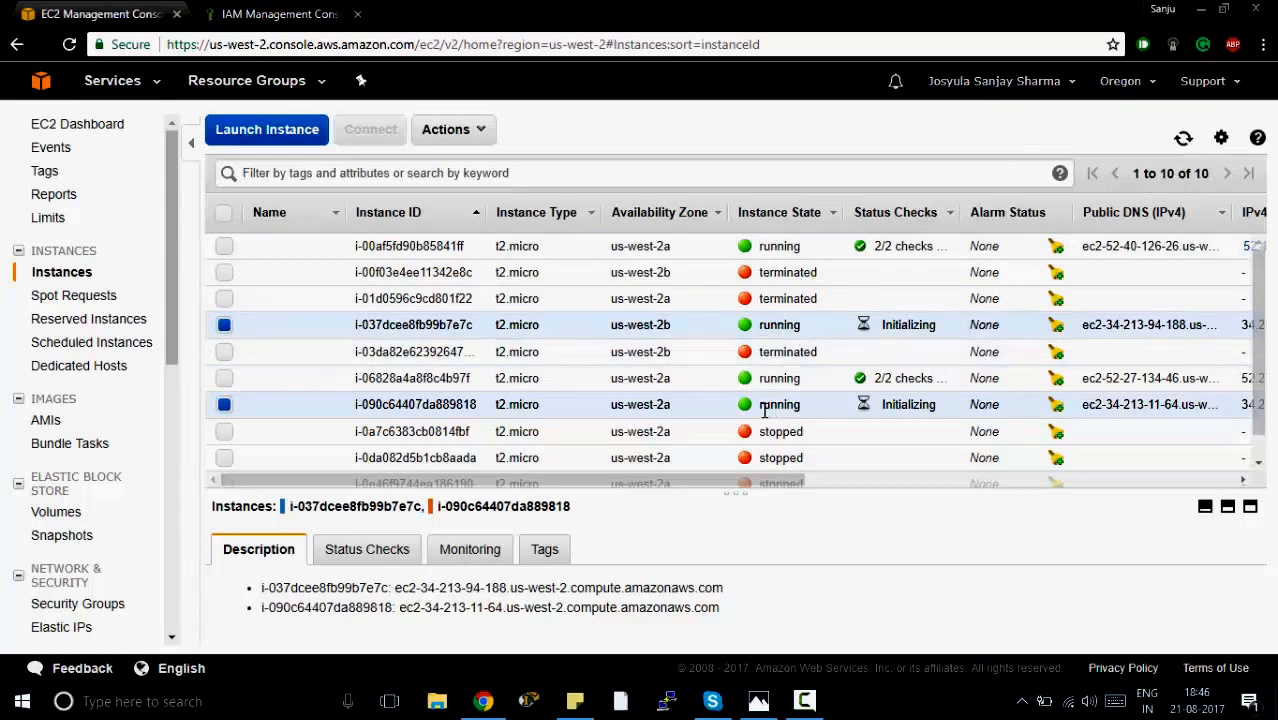
left_click_drag(610, 330, 685, 332)
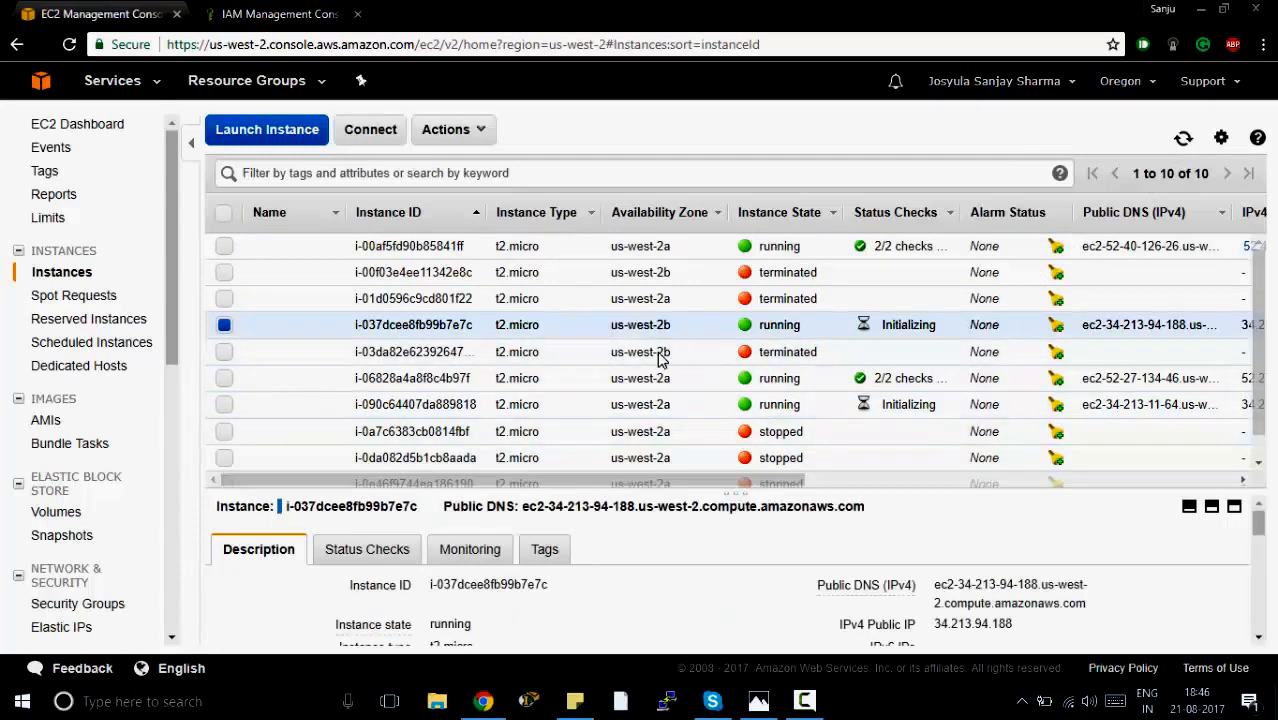
left_click_drag(611, 404, 674, 404)
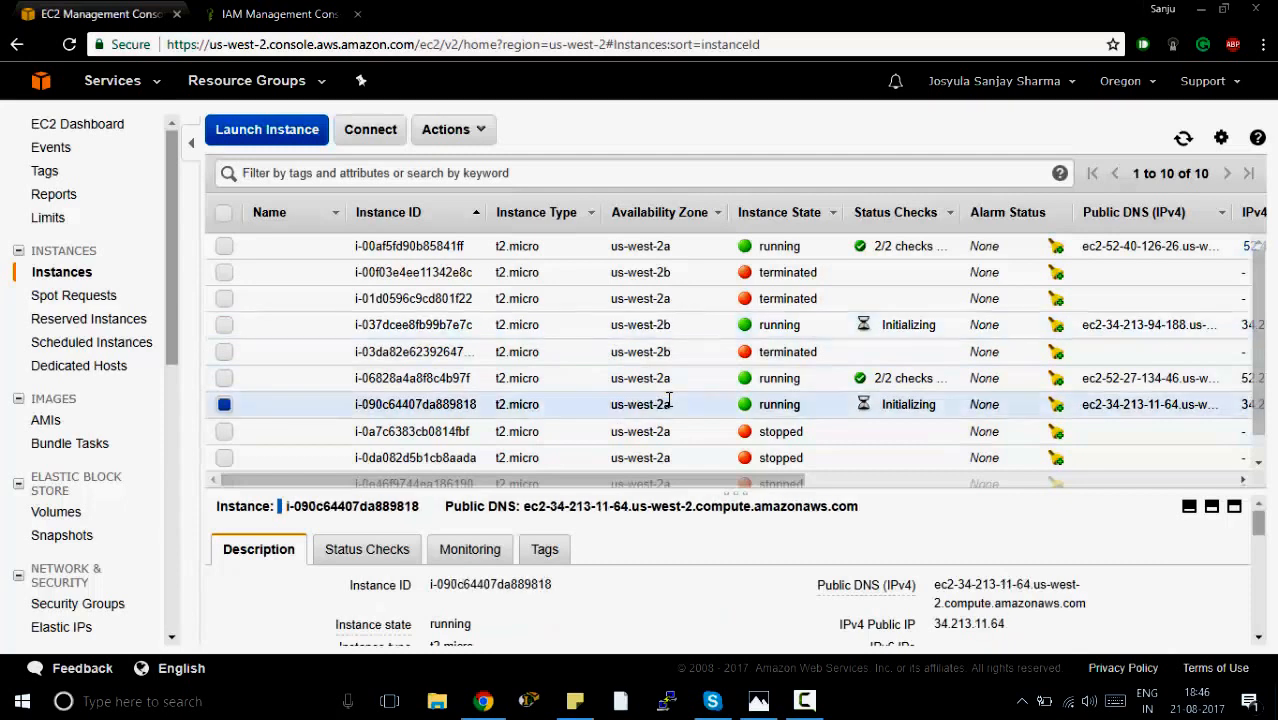
Return to the Auto Scaling groups and examine the details of scale-web-group and its instances' lifecycle and health status.
scroll(84, 590, "down", 3)
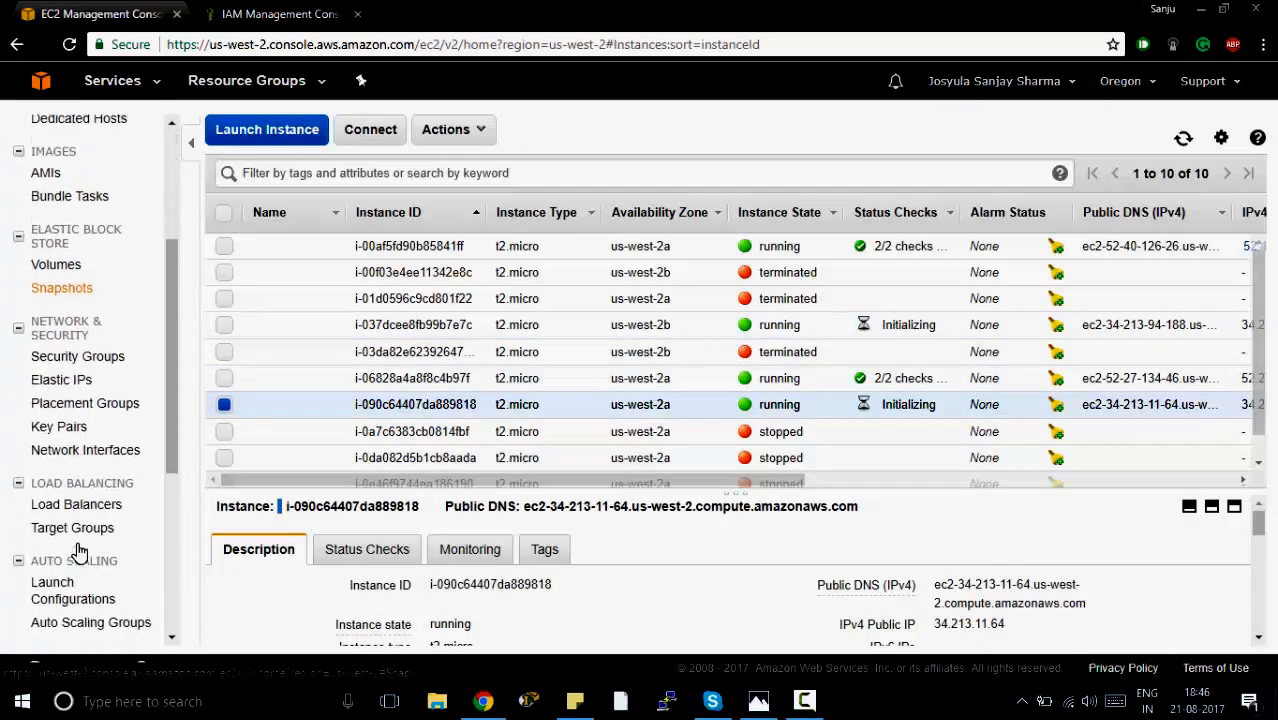
left_click(88, 609)
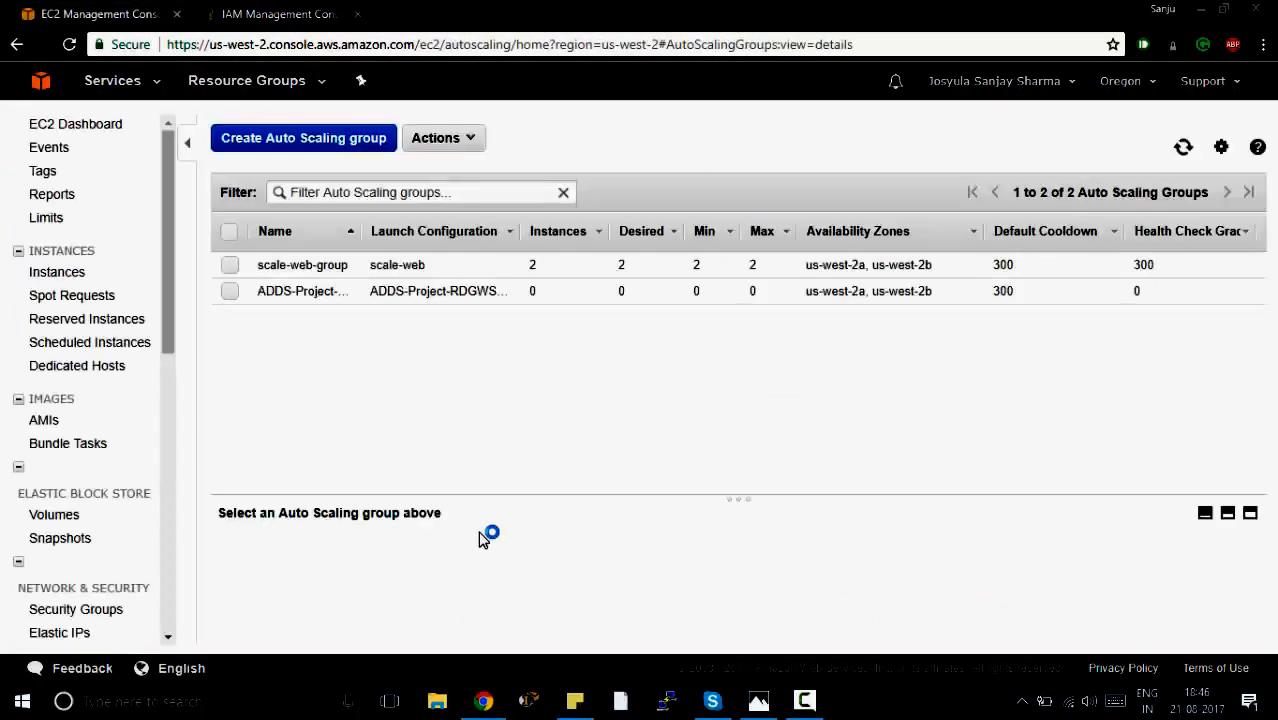
left_click(230, 265)
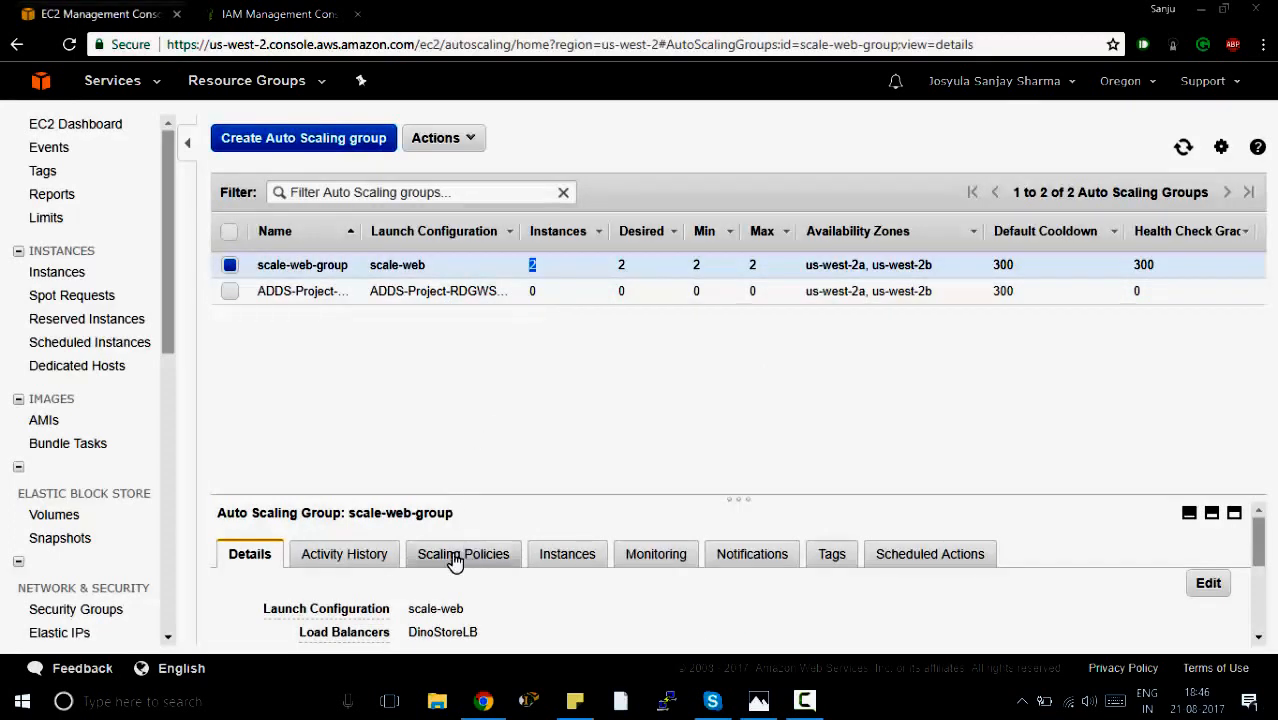
scroll(455, 562, "down", 1)
scroll(455, 562, "down", 1)
scroll(451, 568, "up", 3)
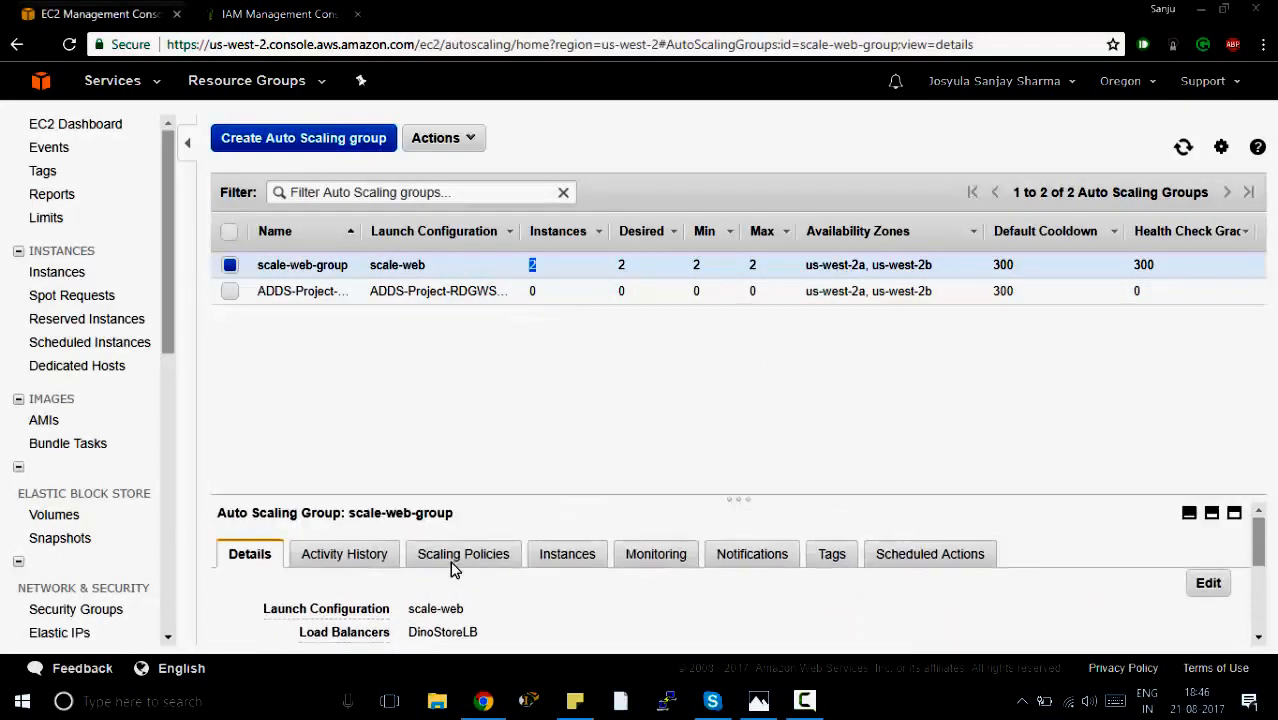
left_click(548, 560)
scroll(487, 594, "down", 2)
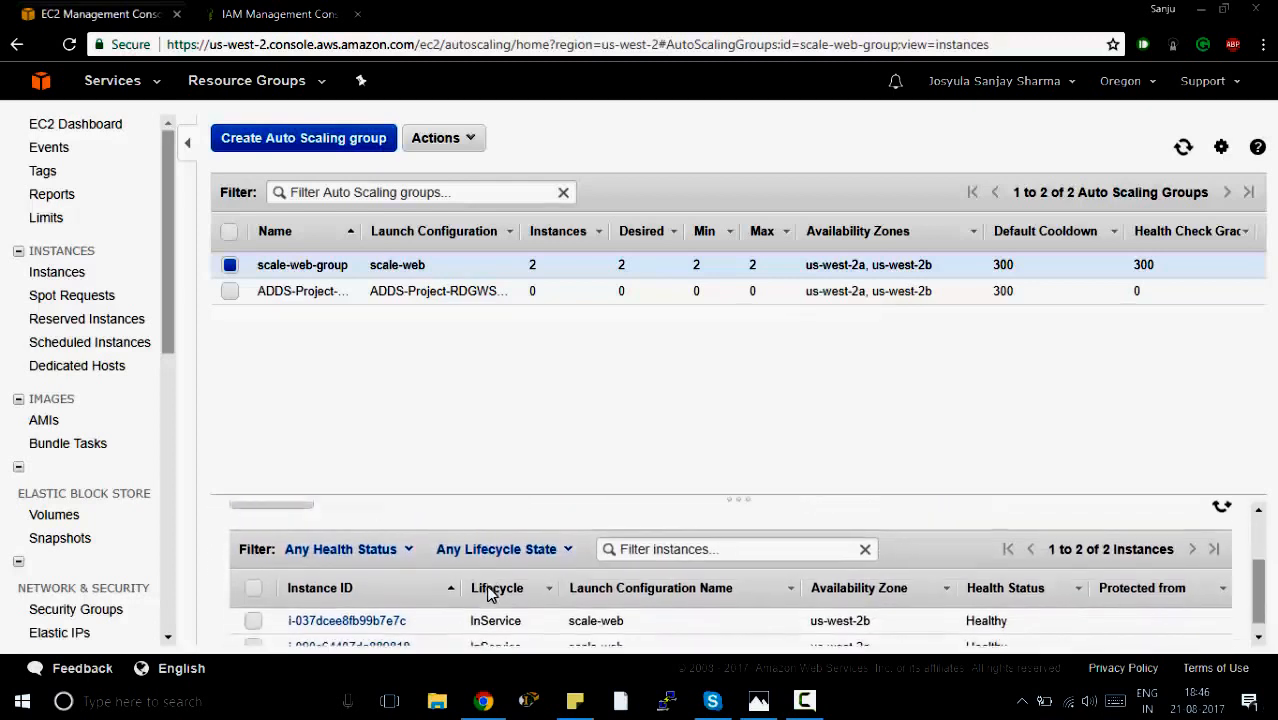
left_click_drag(470, 615, 525, 616)
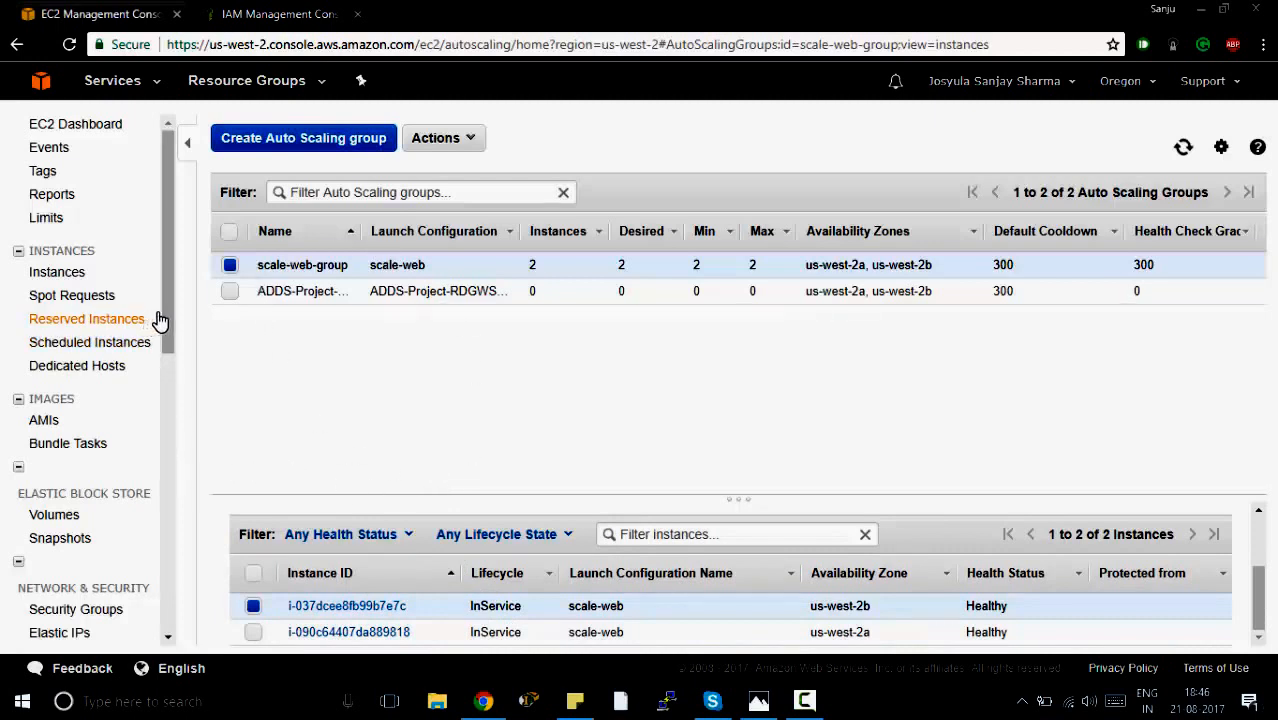
Open the description of the load balancer DinoStoreLB and find its DNS name.
left_click_drag(170, 318, 161, 436)
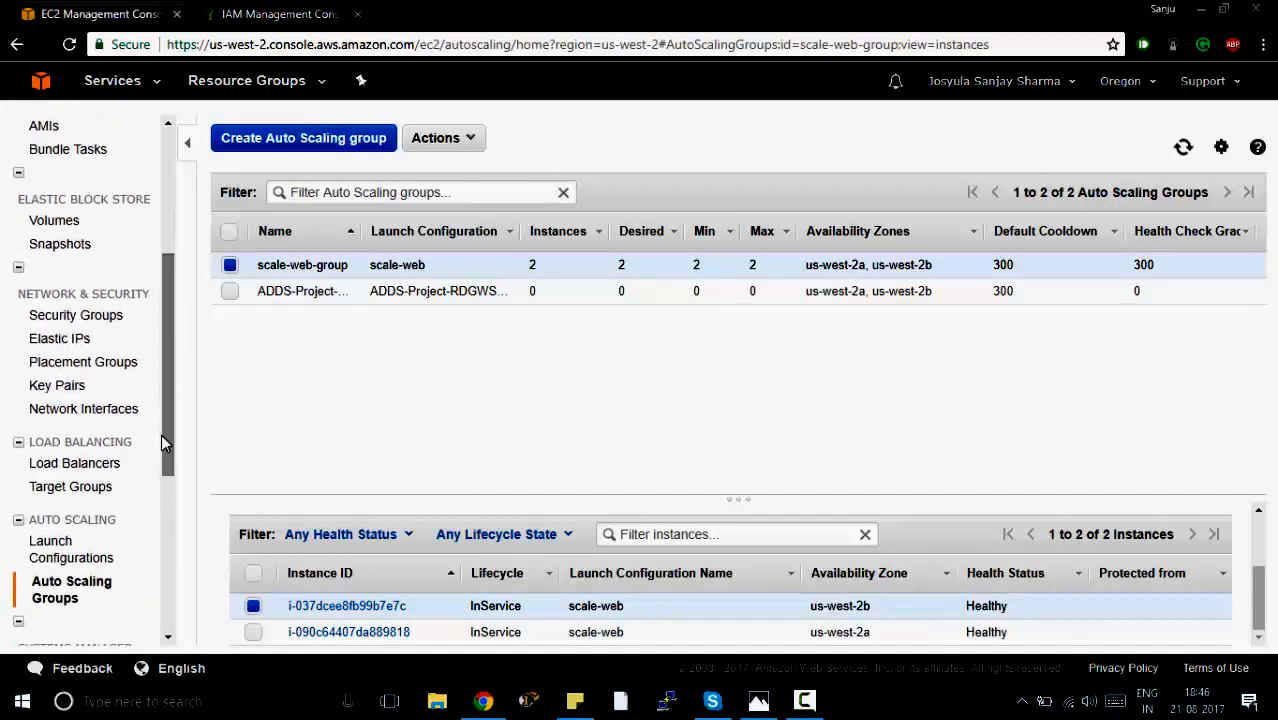
left_click(109, 468)
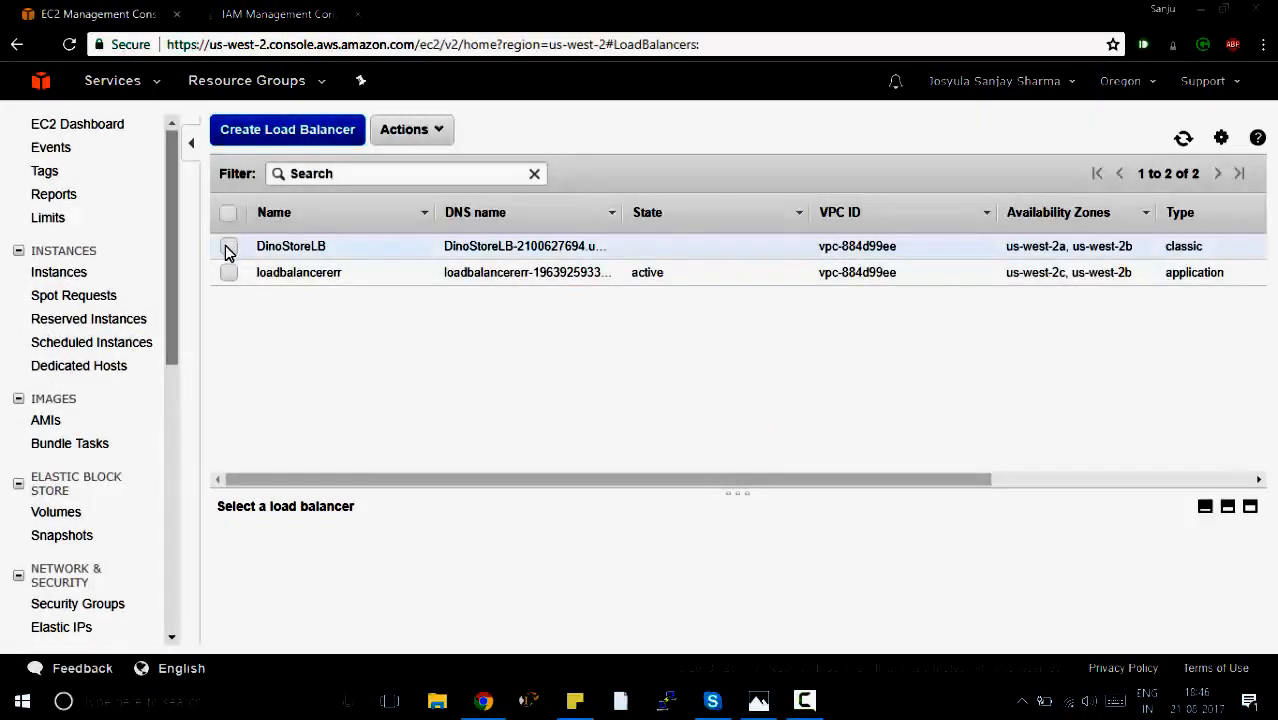
left_click(228, 248)
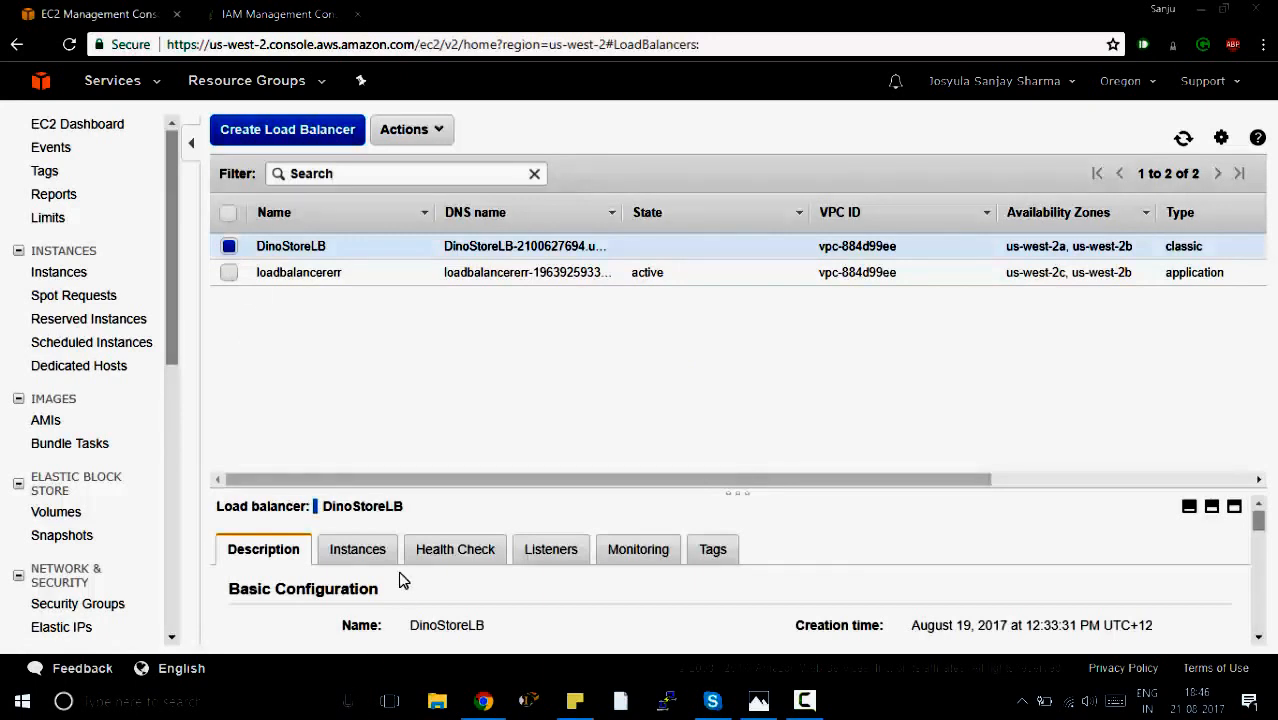
scroll(352, 578, "down", 3)
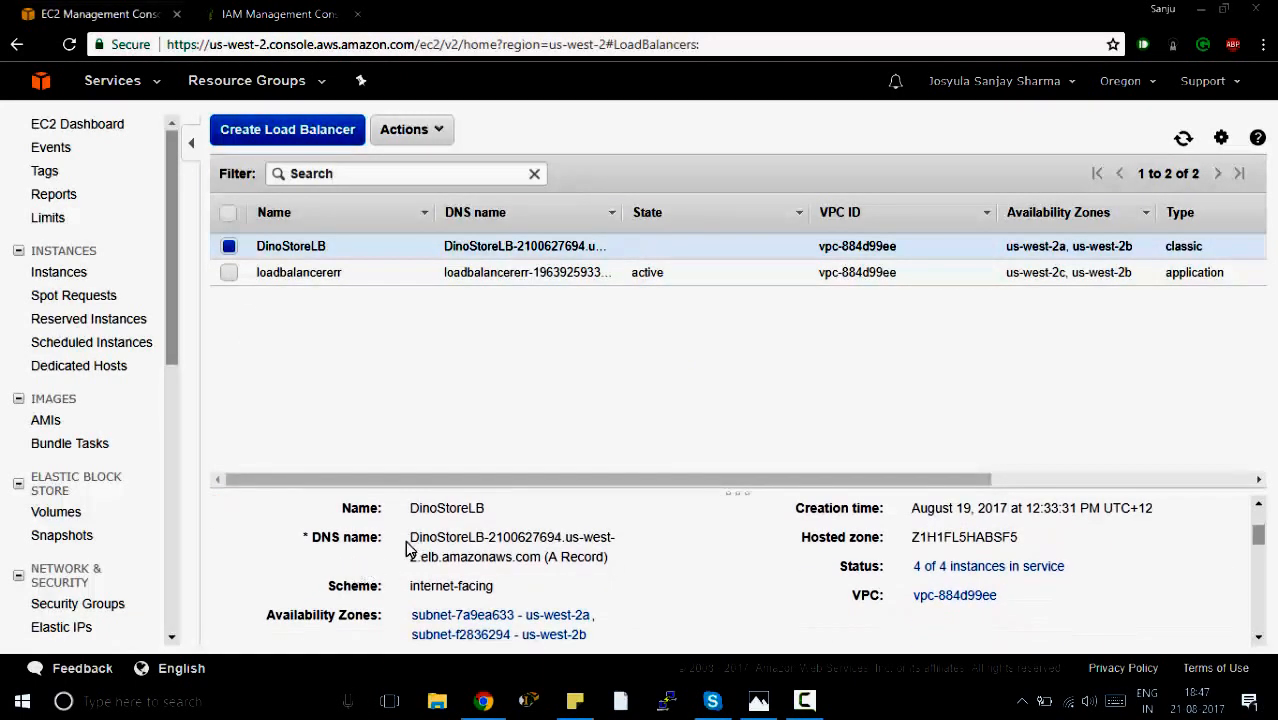
Copy the DNS name of DinoStoreLB and open that address in a new browser tab.
left_click_drag(413, 538, 548, 557)
key("ctrl+c")
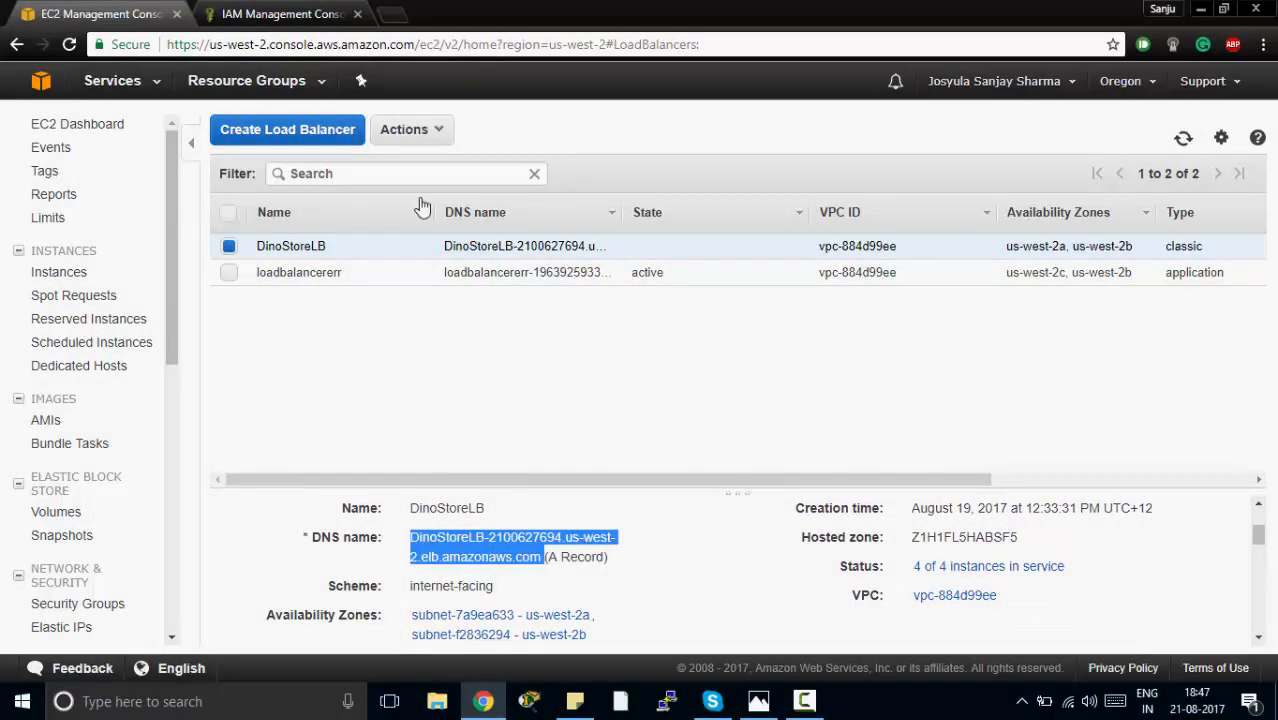
left_click(390, 16)
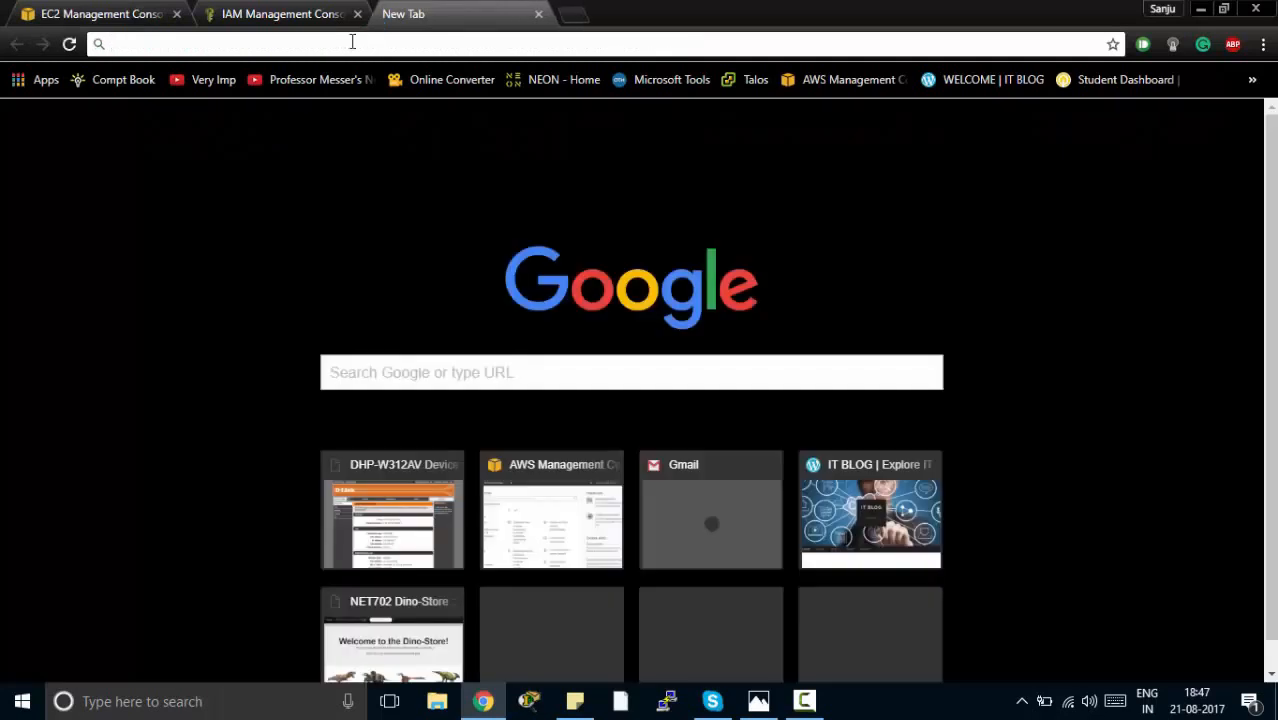
key("ctrl+v")
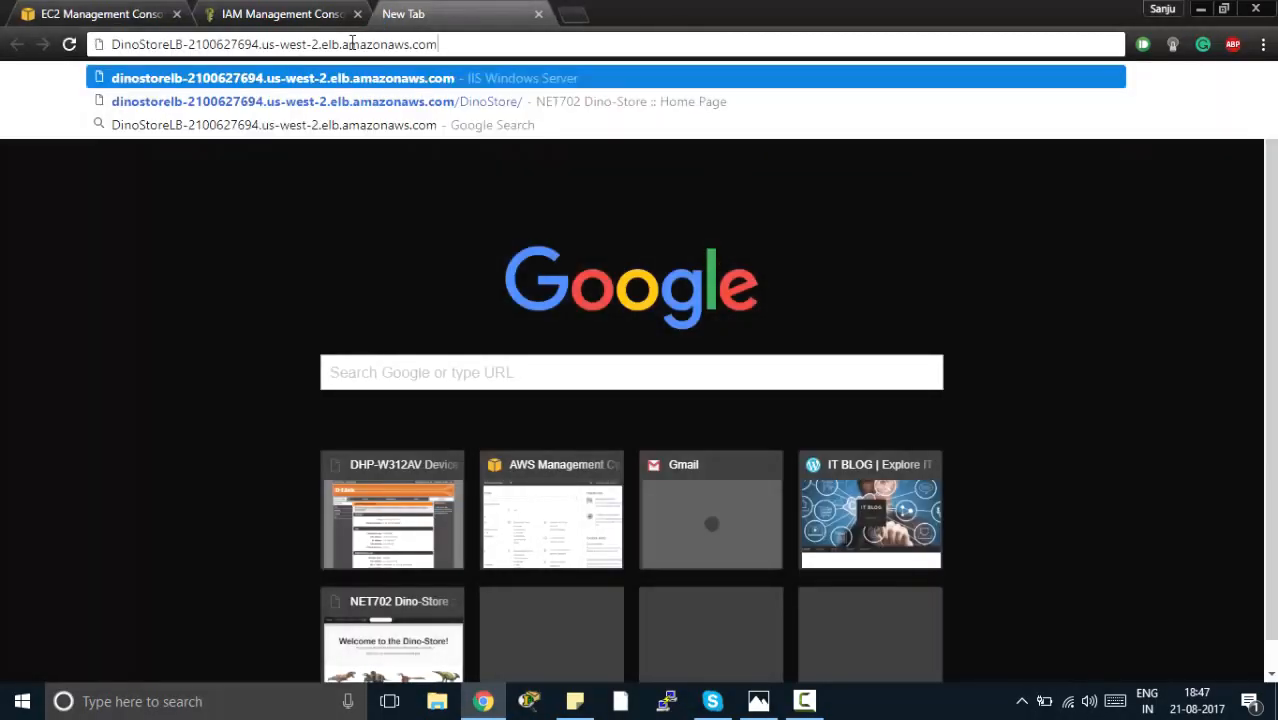
key("Return")
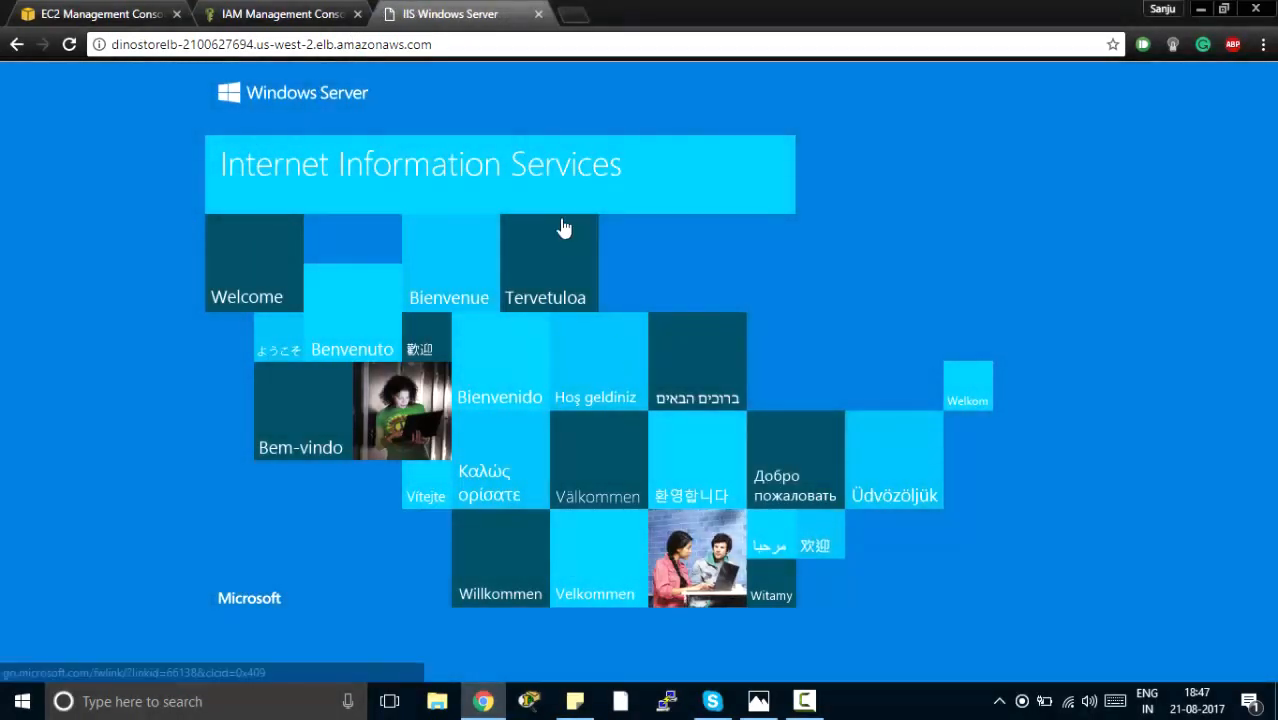
Append /DinoStore to the load balancer address, open the store's home page and look it over.
left_click(452, 44)
left_click(452, 44)
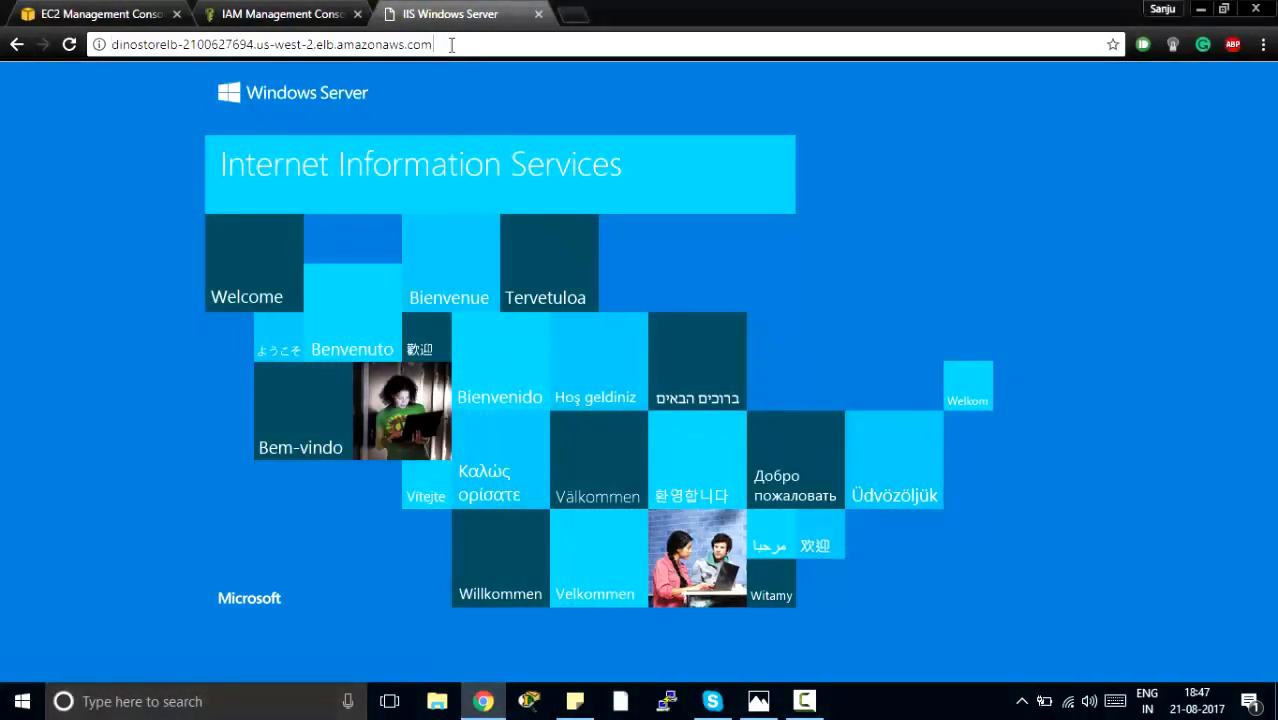
type("/DinoStore/")
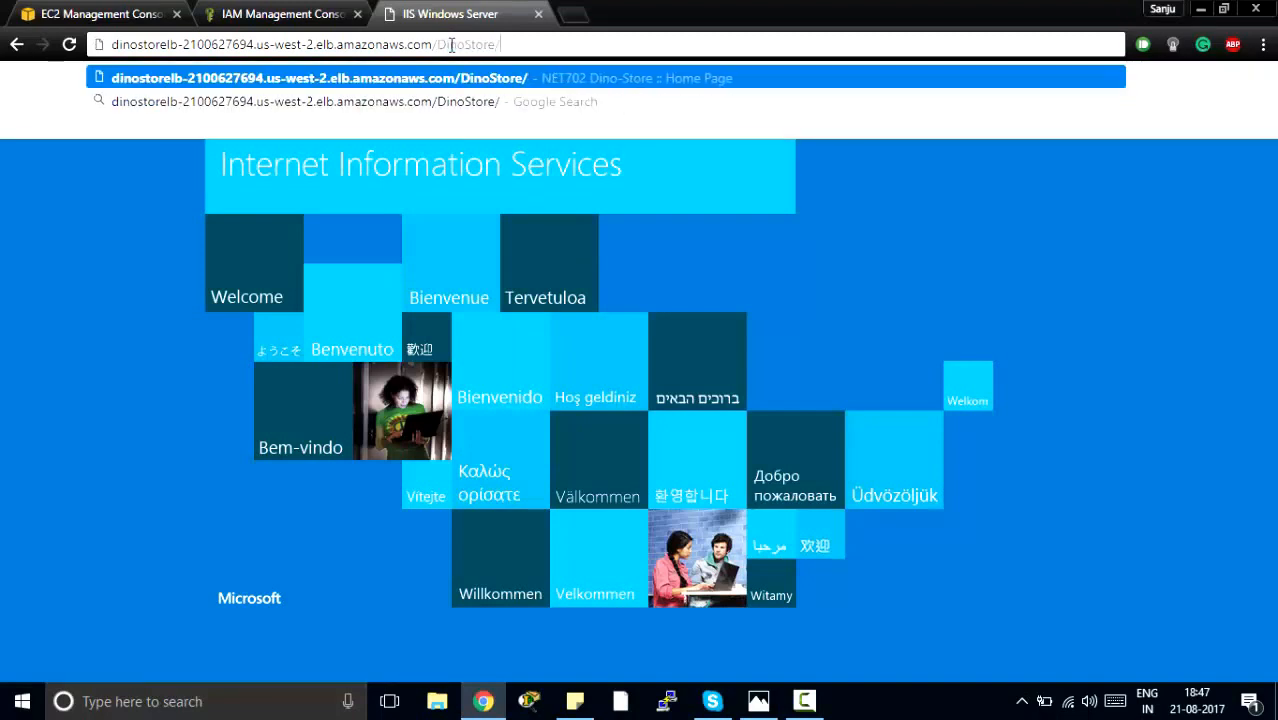
key("Return")
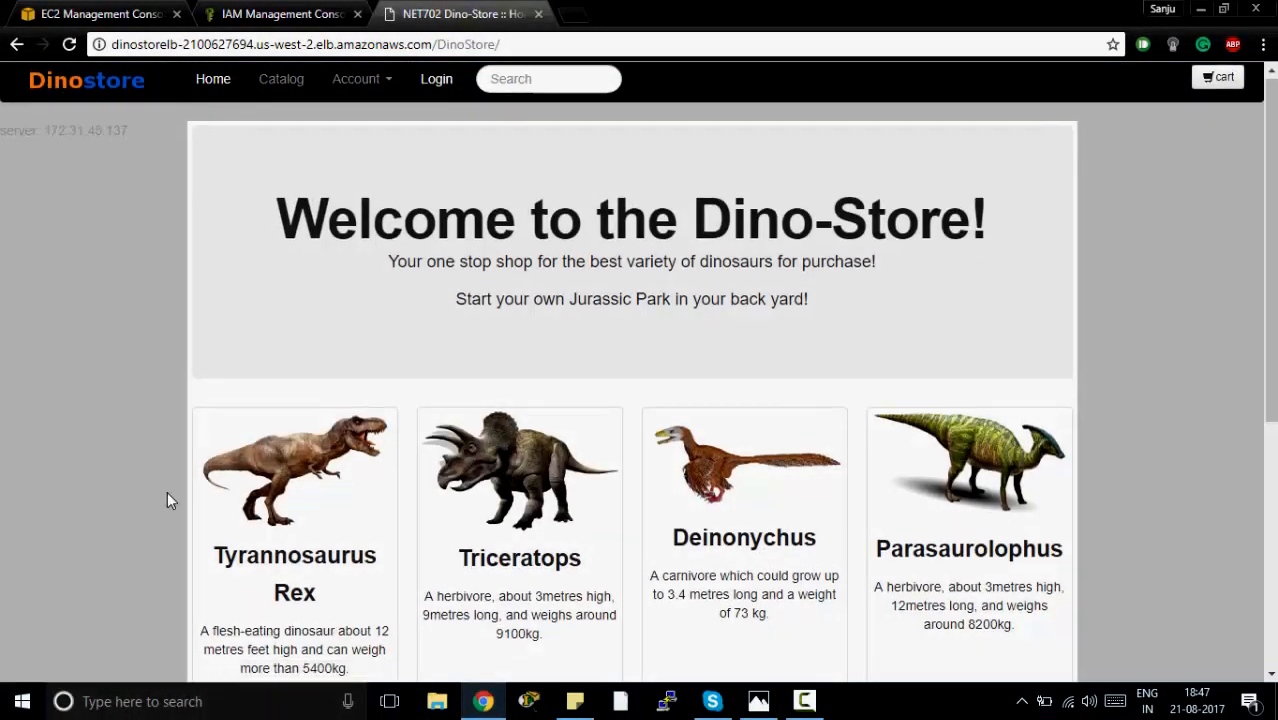
scroll(167, 495, "down", 5)
scroll(167, 498, "up", 5)
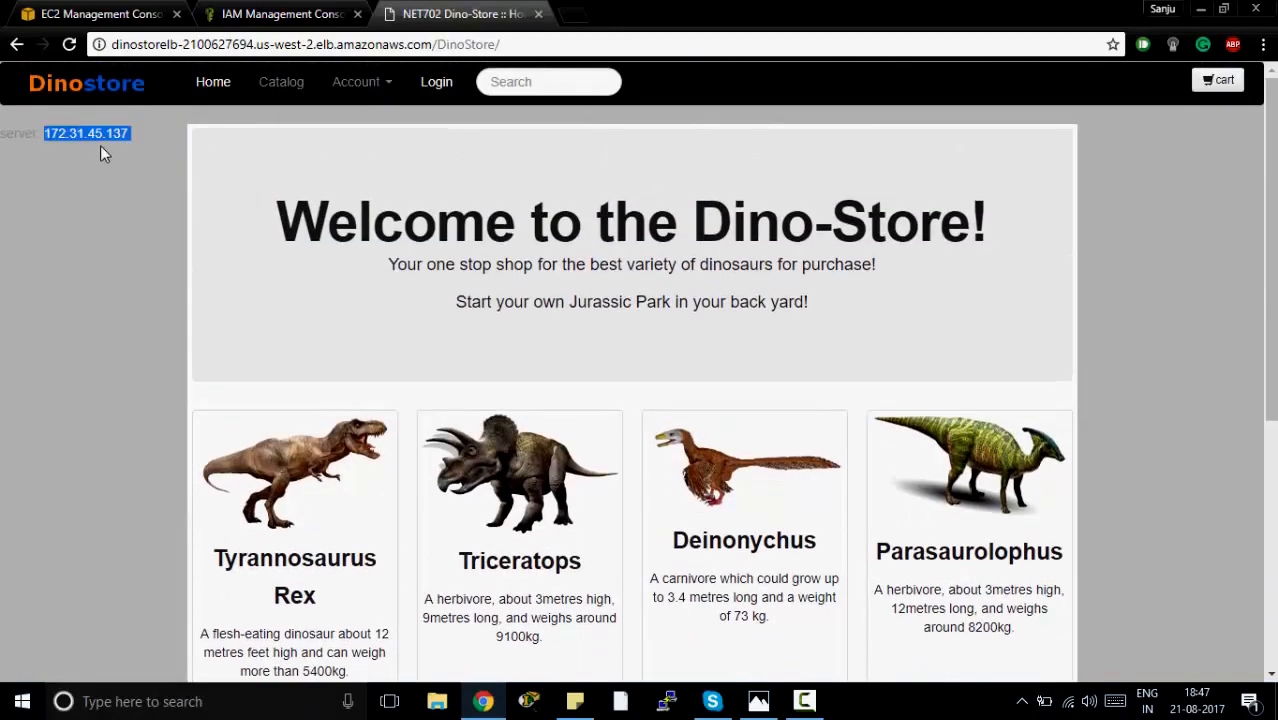
Check the private IP of instance i-00af5fd90b85841ff in the EC2 instances list against the server address on the DinoStore page.
left_click(139, 20)
left_click(66, 277)
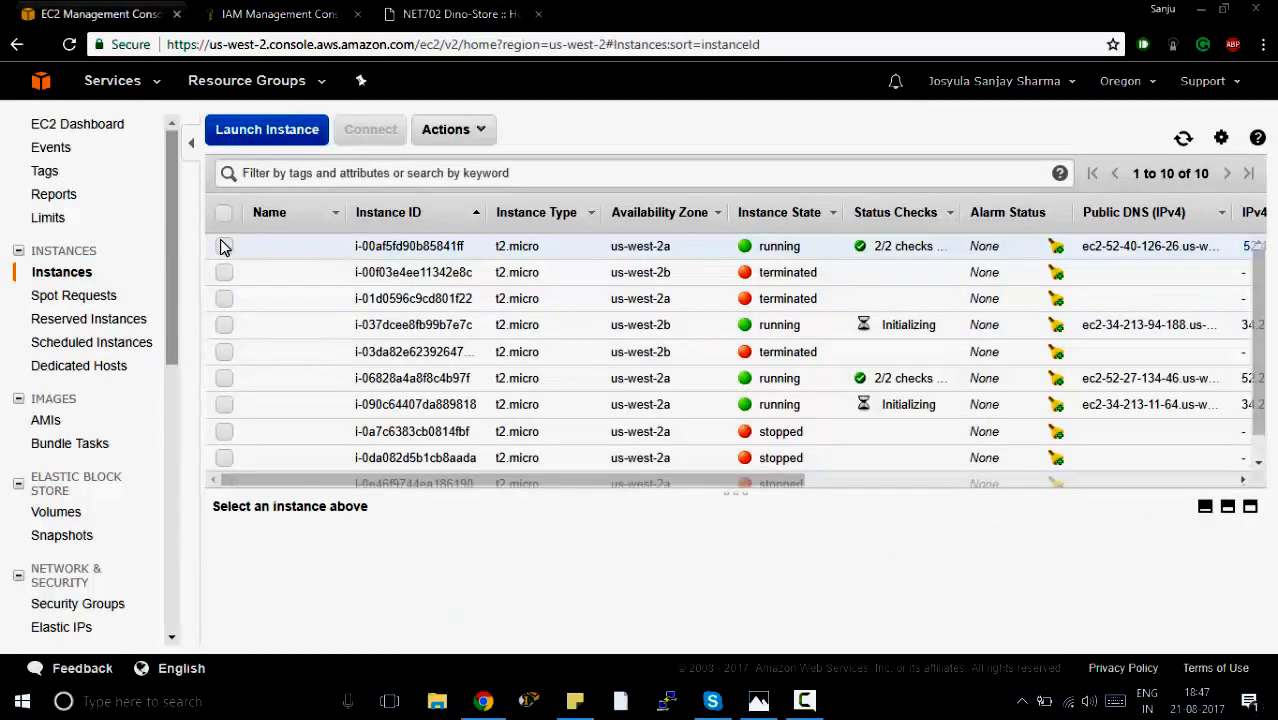
left_click(223, 246)
scroll(742, 597, "down", 4)
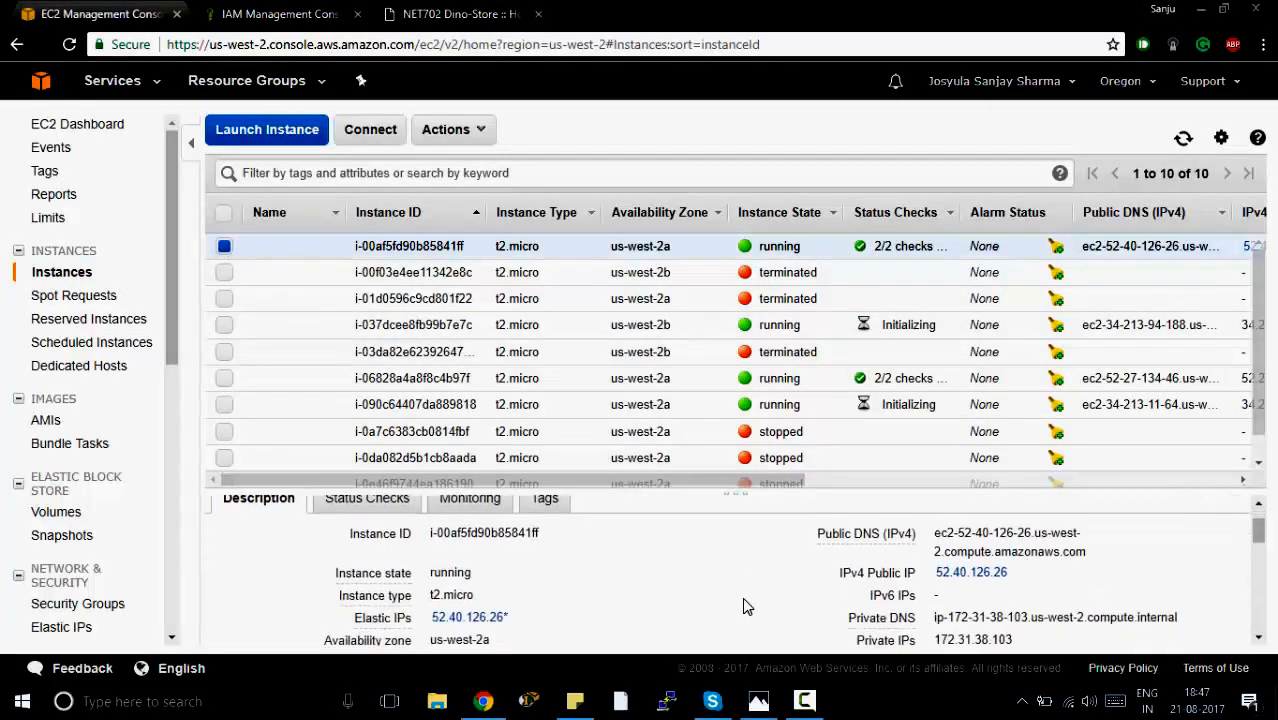
scroll(742, 597, "up", 1)
scroll(742, 597, "up", 1)
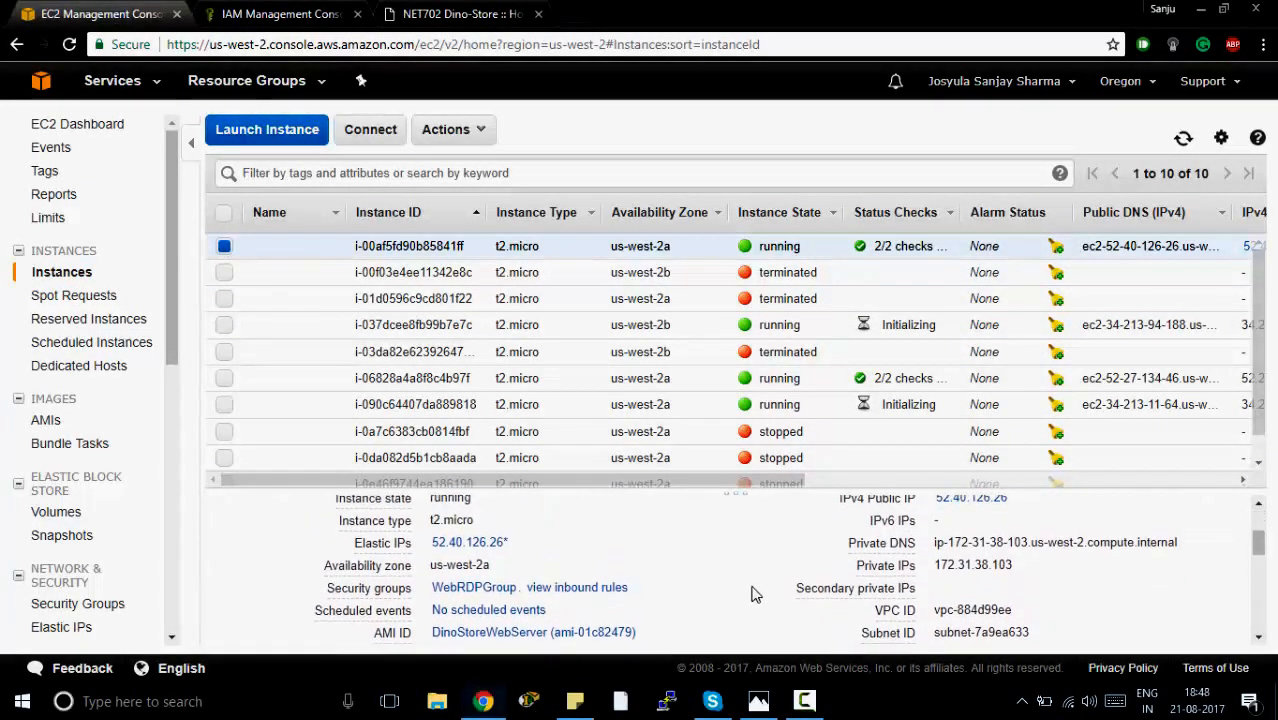
left_click(490, 15)
left_click(101, 10)
left_click(222, 250)
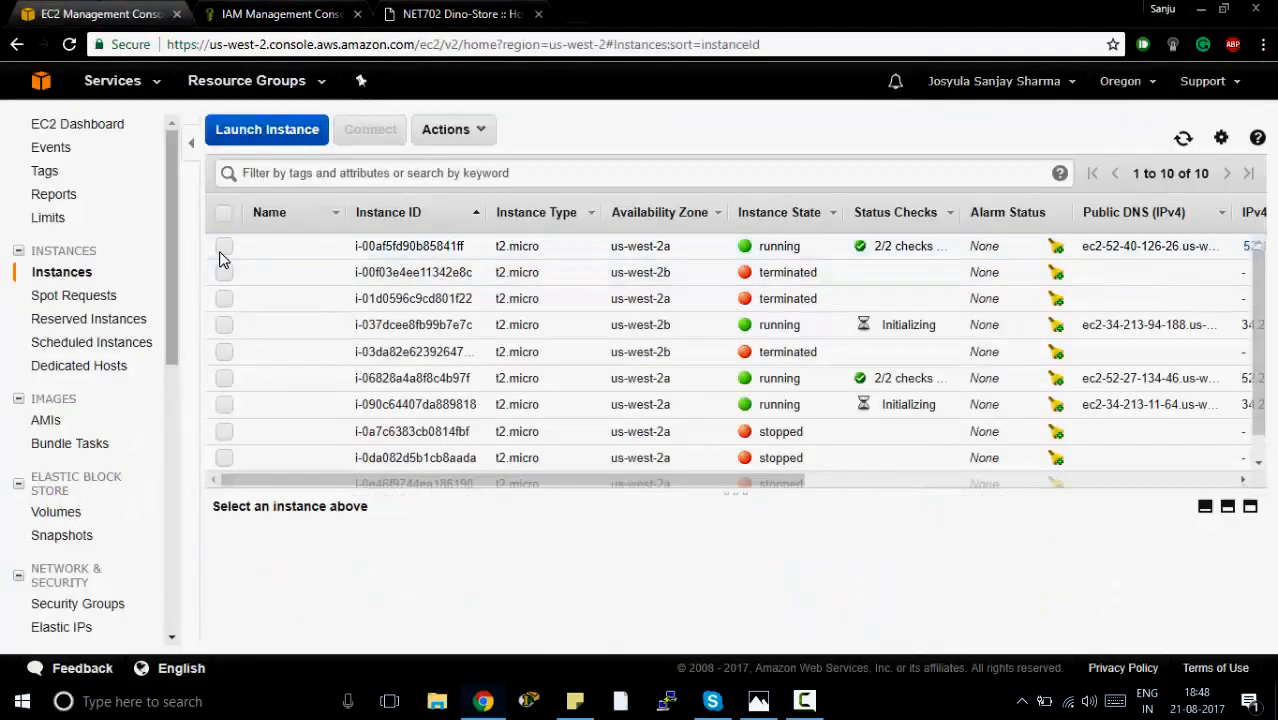
Check the private IPs of the new instances i-037dcee8fb99b7e7c and i-090c64407da889818 to find the one serving the page.
left_click(225, 325)
scroll(638, 573, "down", 3)
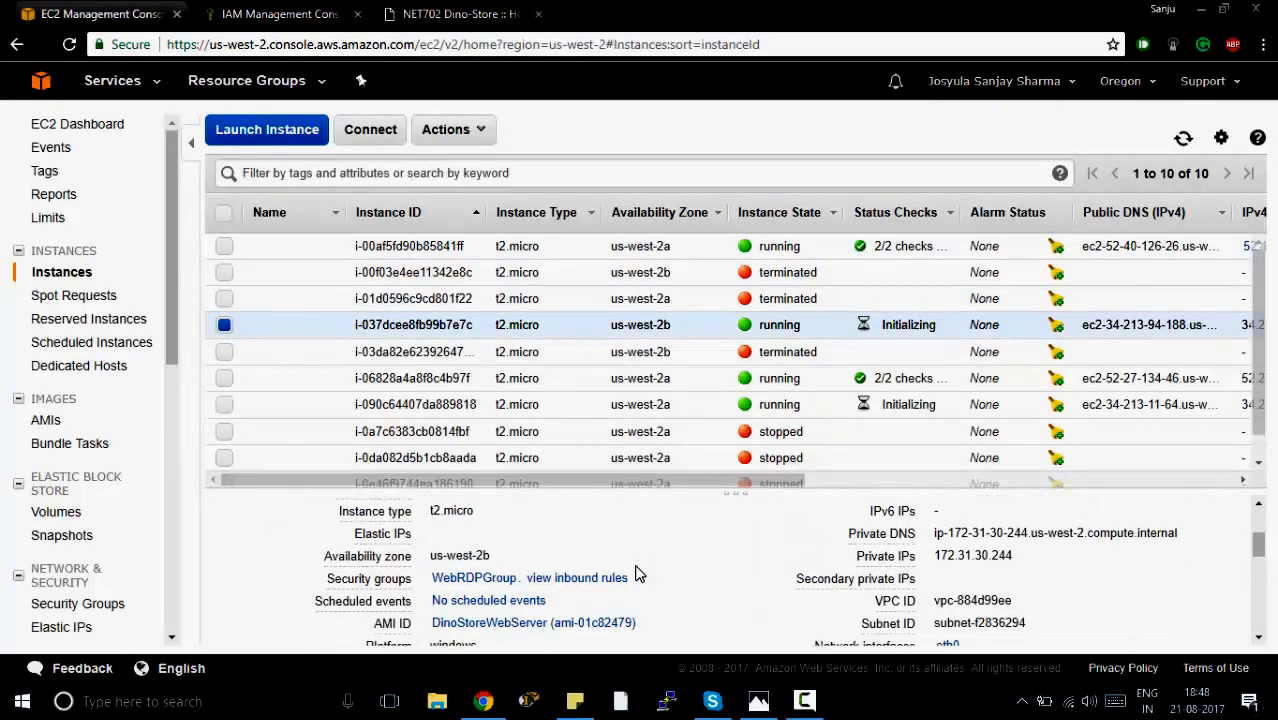
scroll(638, 573, "up", 3)
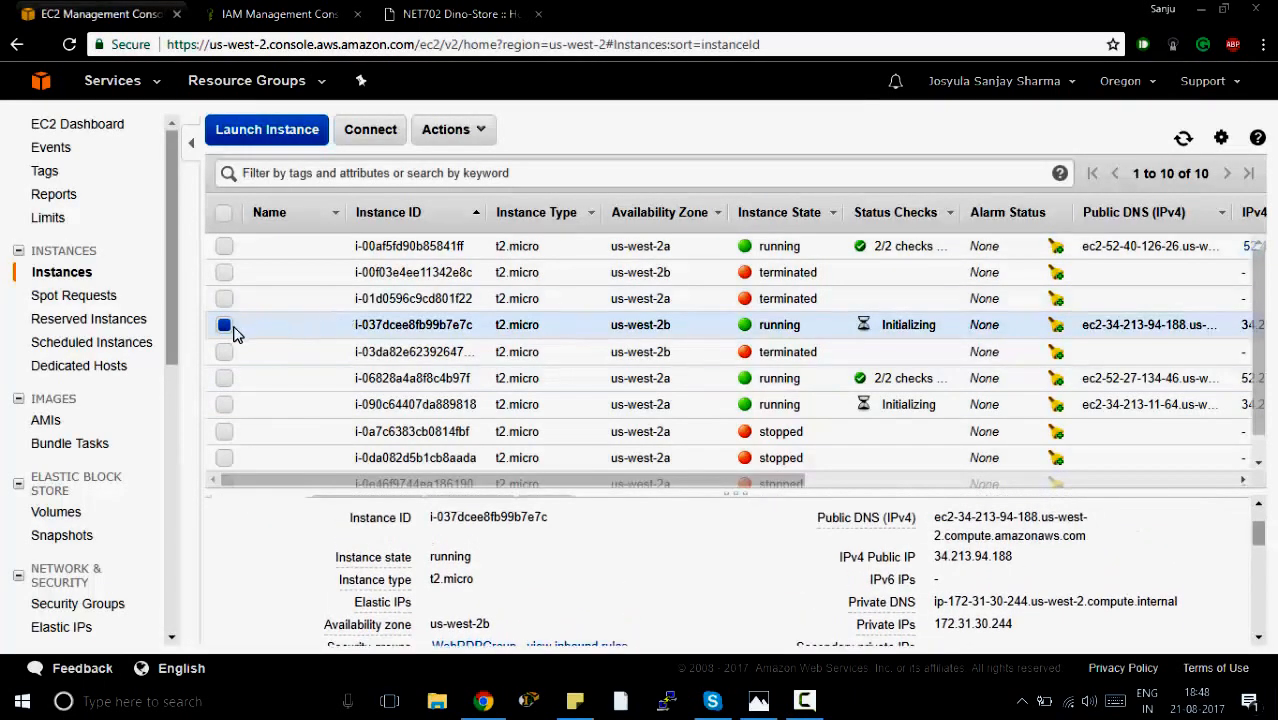
left_click(228, 330)
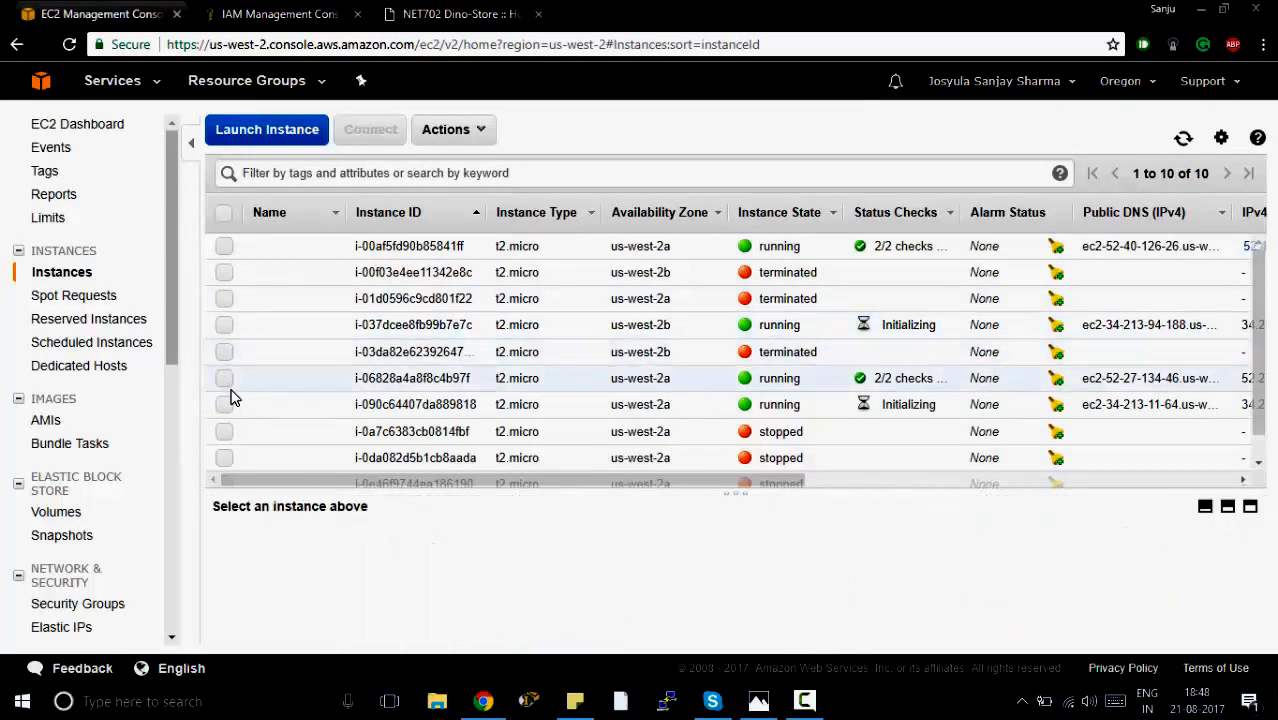
left_click(230, 404)
scroll(686, 623, "down", 2)
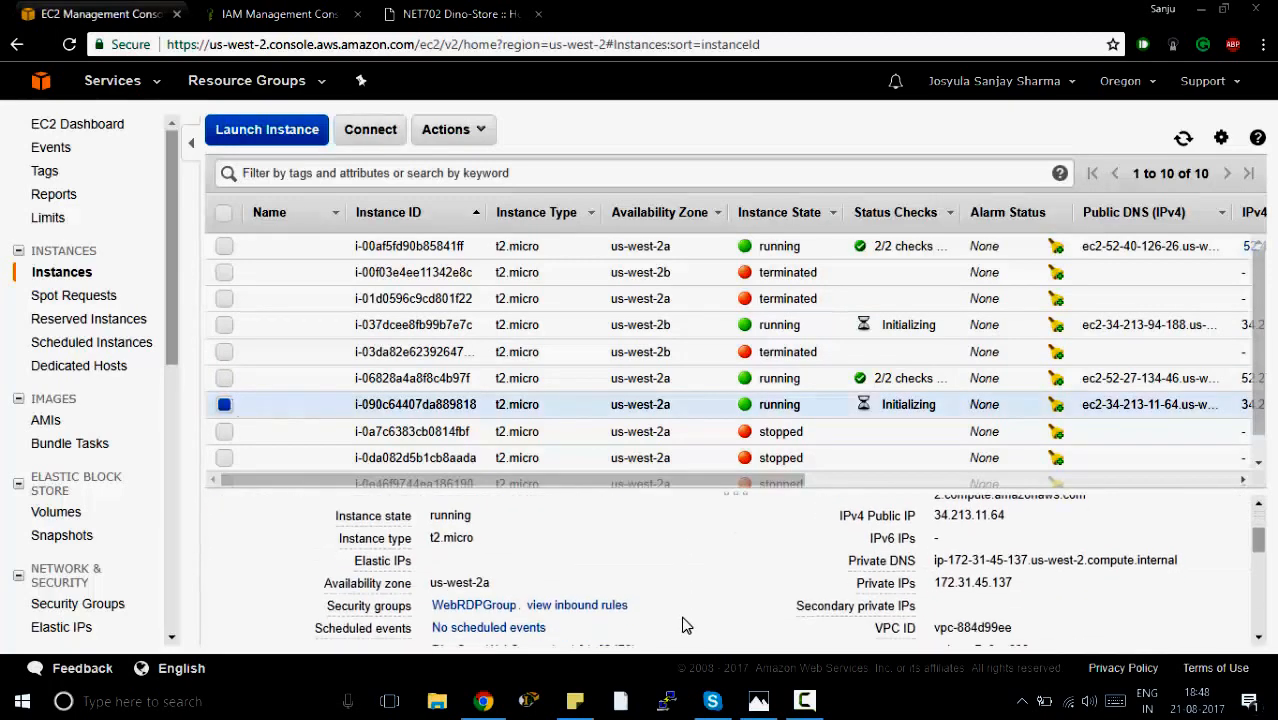
scroll(686, 623, "down", 1)
left_click_drag(953, 583, 928, 582)
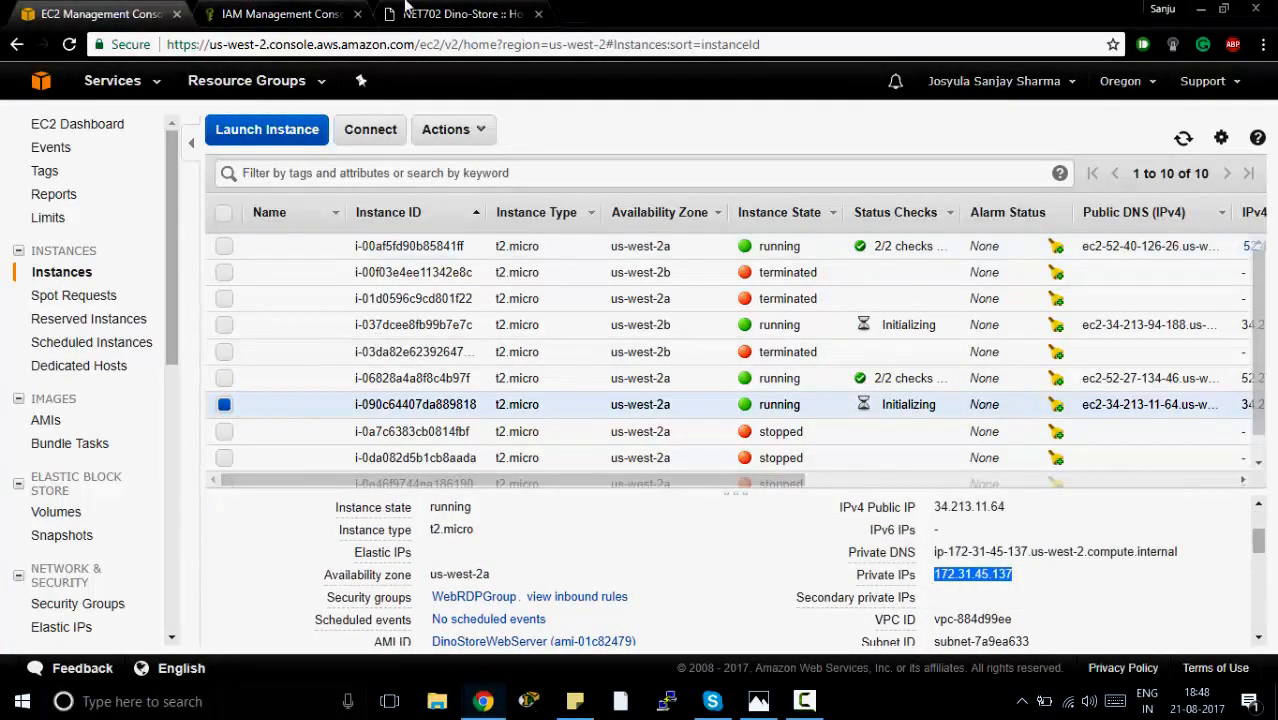
Reload the DinoStore page and compare its server address with the private IP of instance i-06828a4a8f8c4b97f.
left_click(450, 14)
left_click(76, 46)
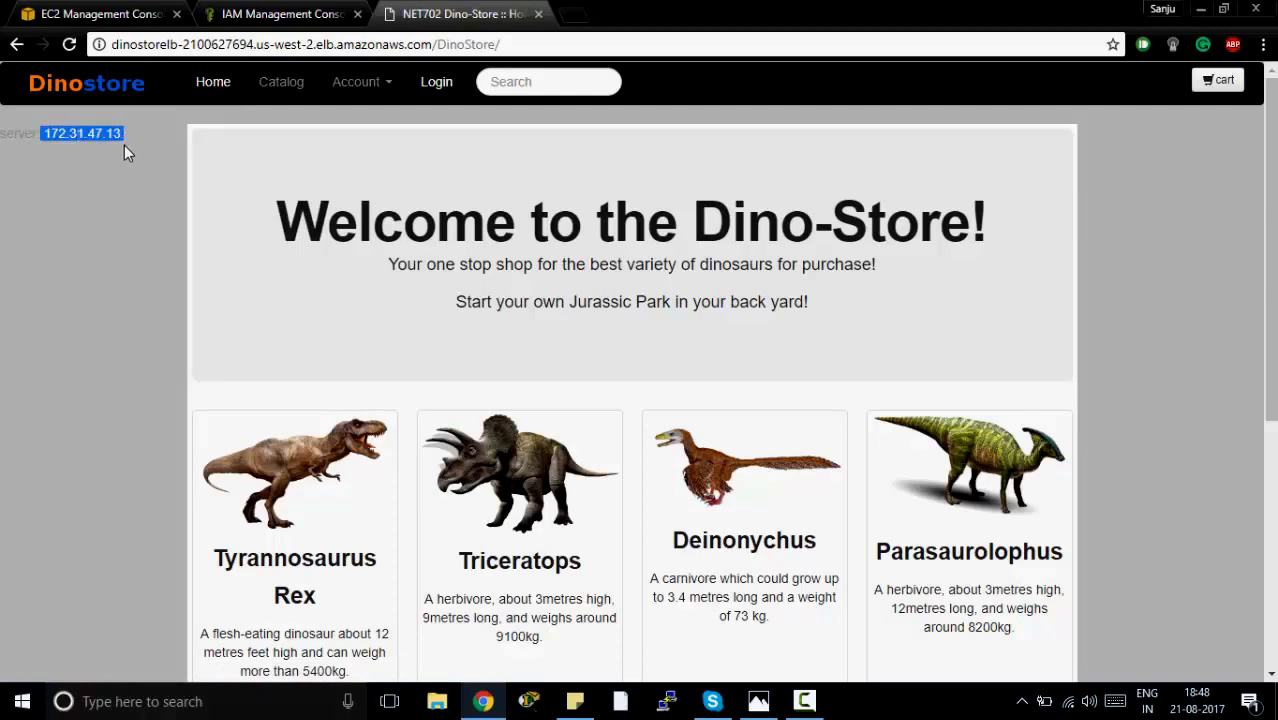
left_click(100, 14)
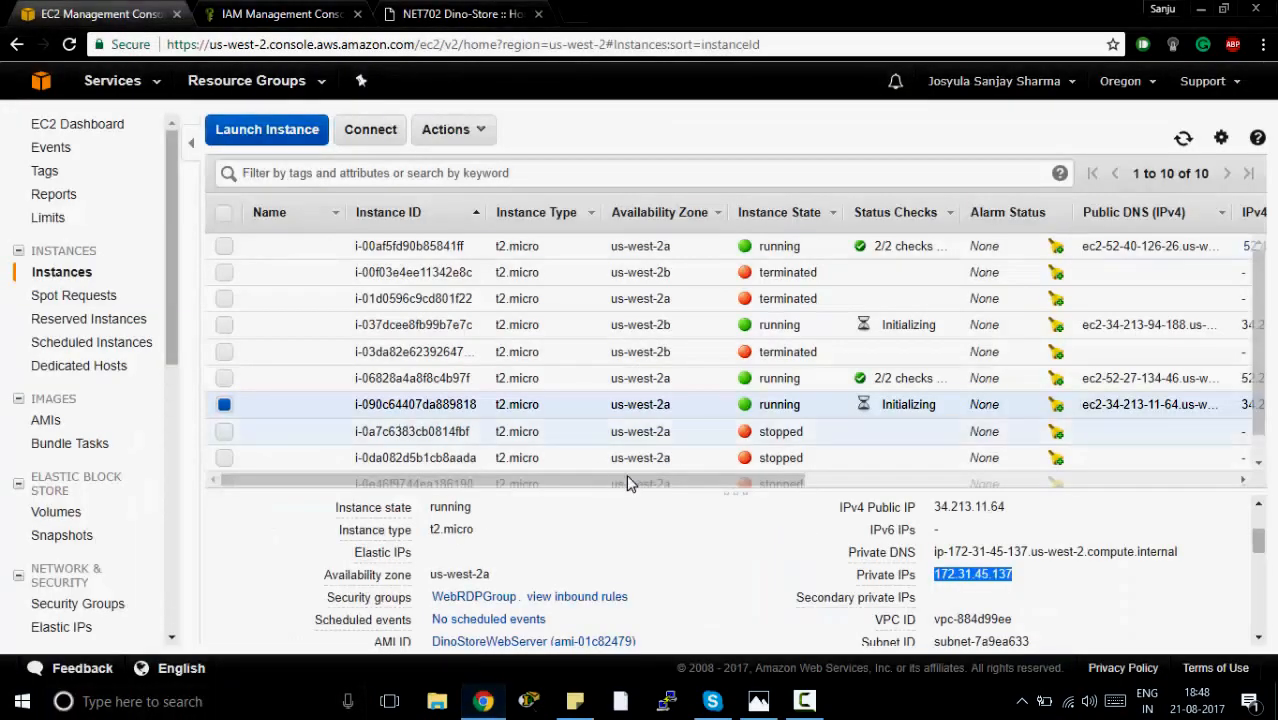
left_click(226, 384)
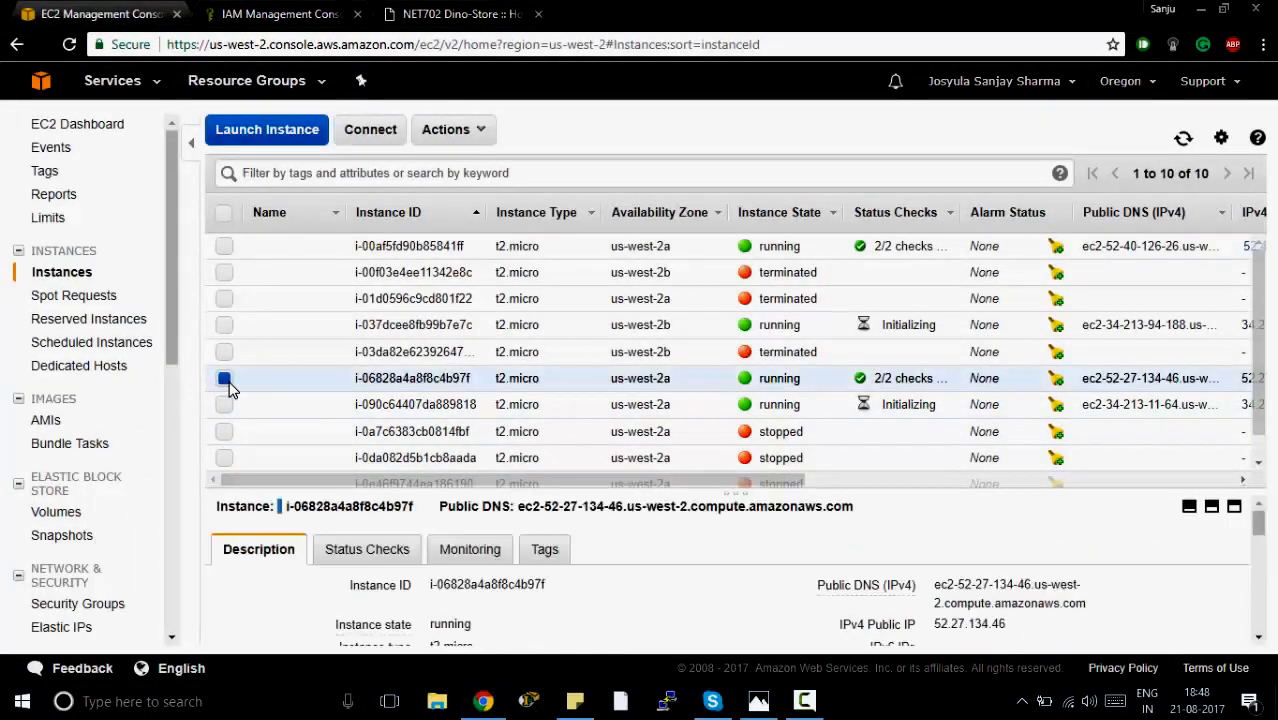
scroll(880, 608, "down", 1)
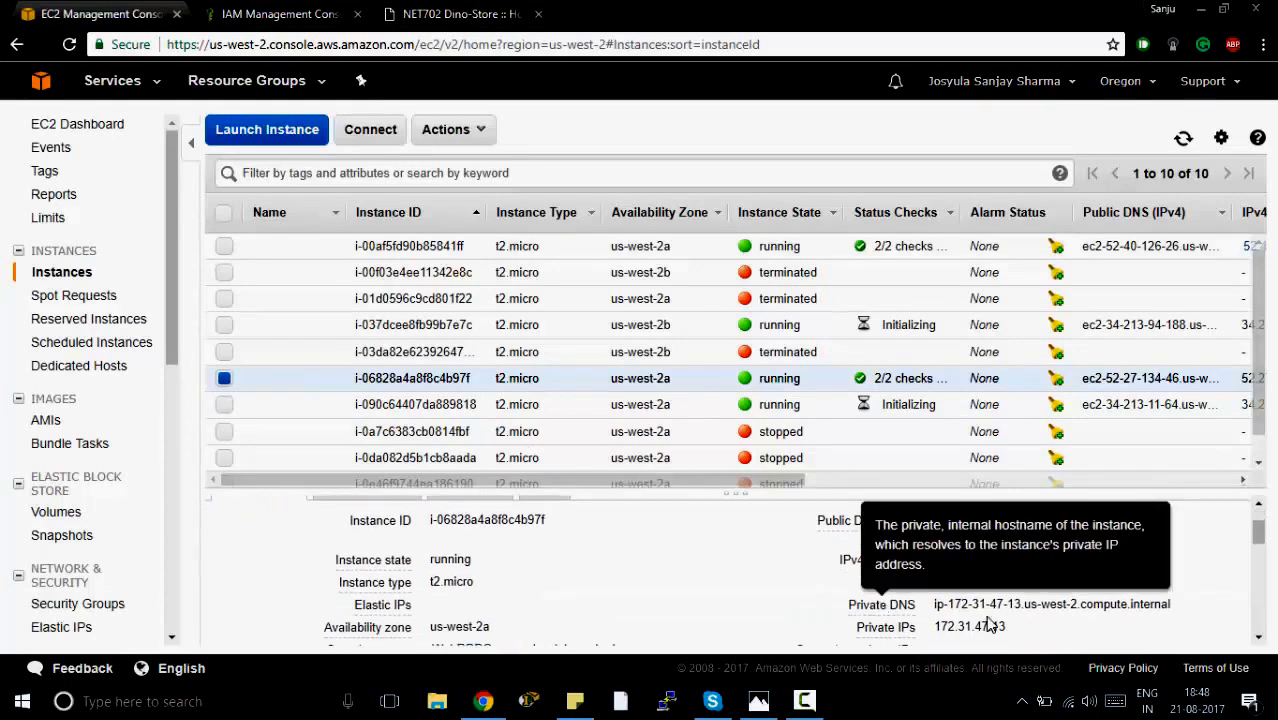
left_click_drag(938, 628, 945, 560)
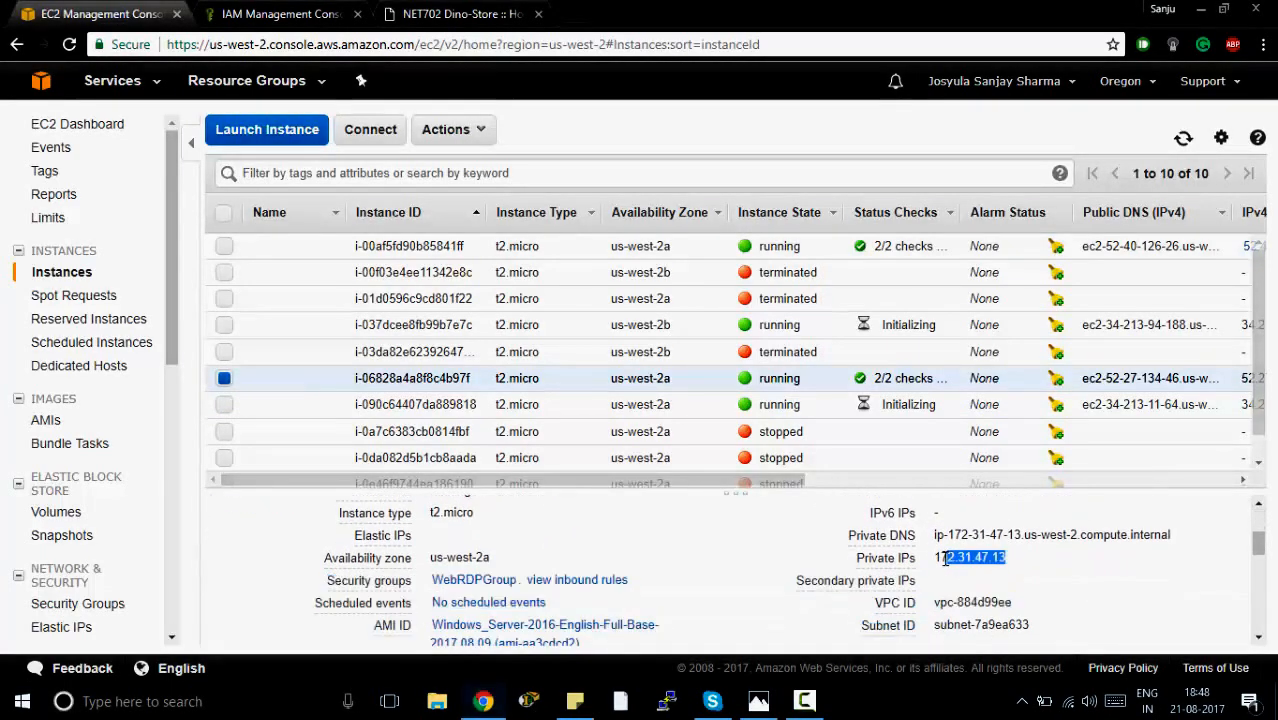
Reload the DinoStore page twice more and compare its server address with the details of instance i-00af5fd90b85841ff.
left_click(418, 10)
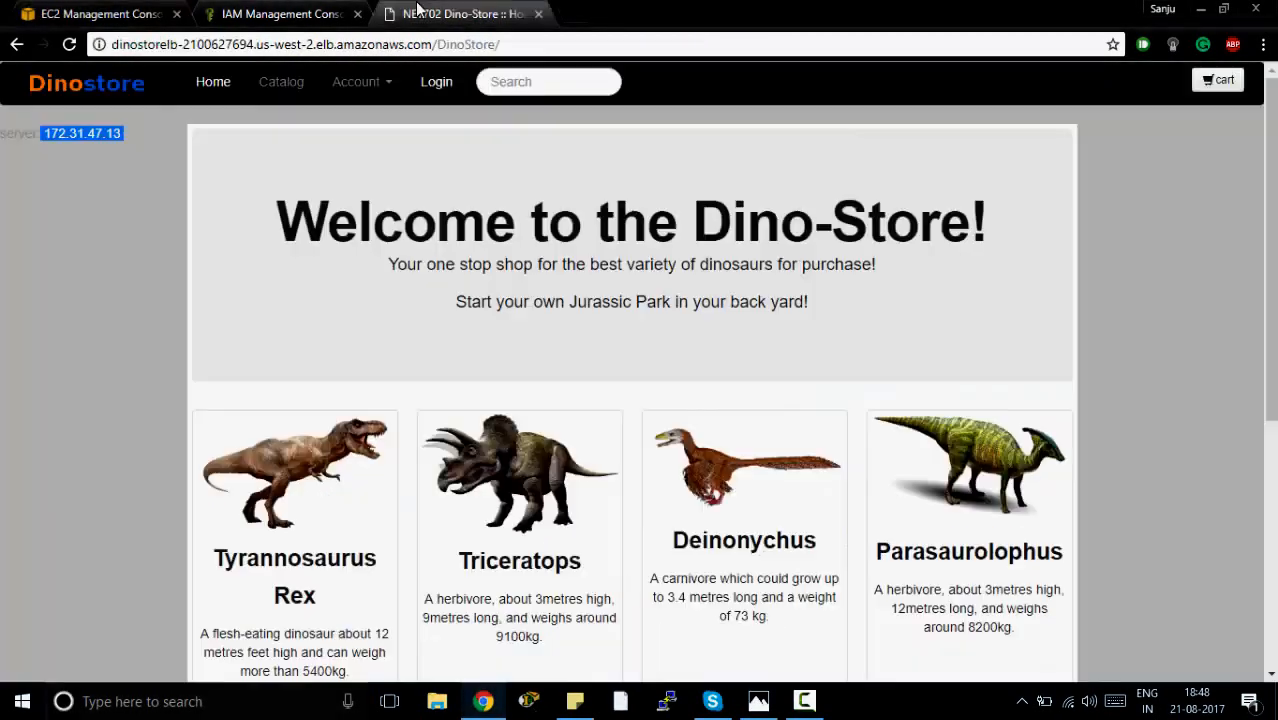
left_click(74, 43)
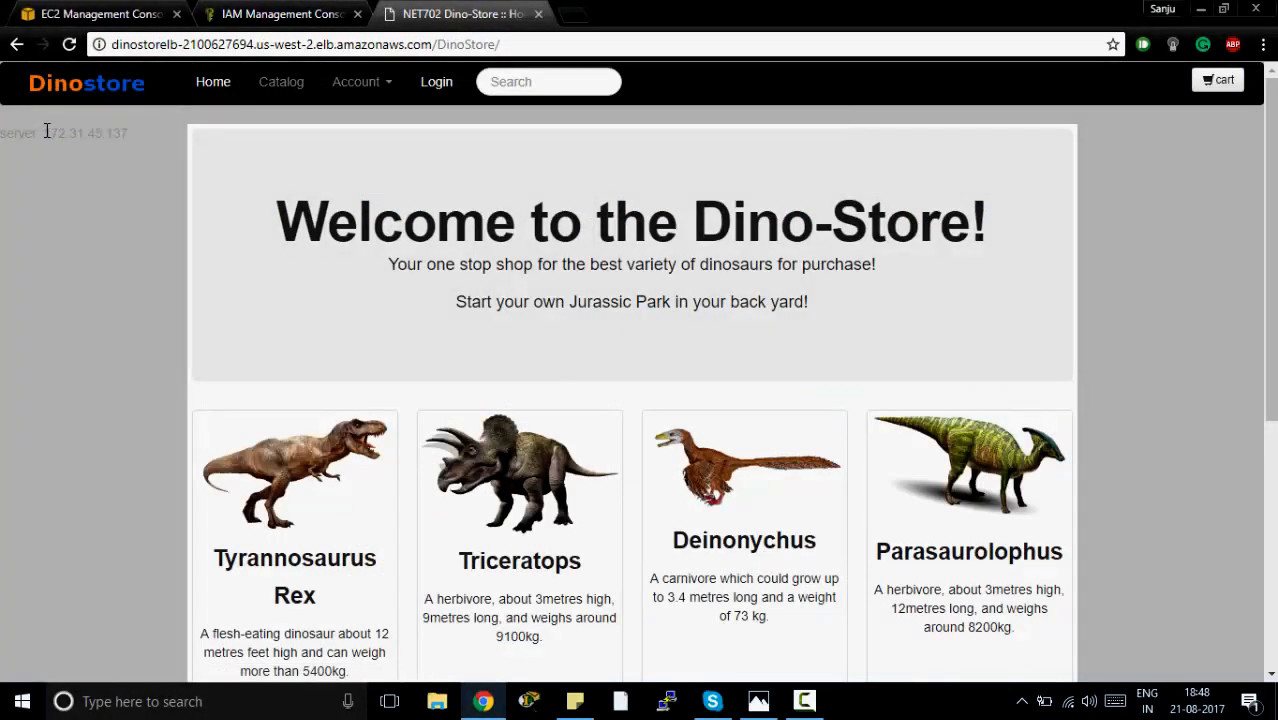
left_click(71, 51)
left_click(124, 18)
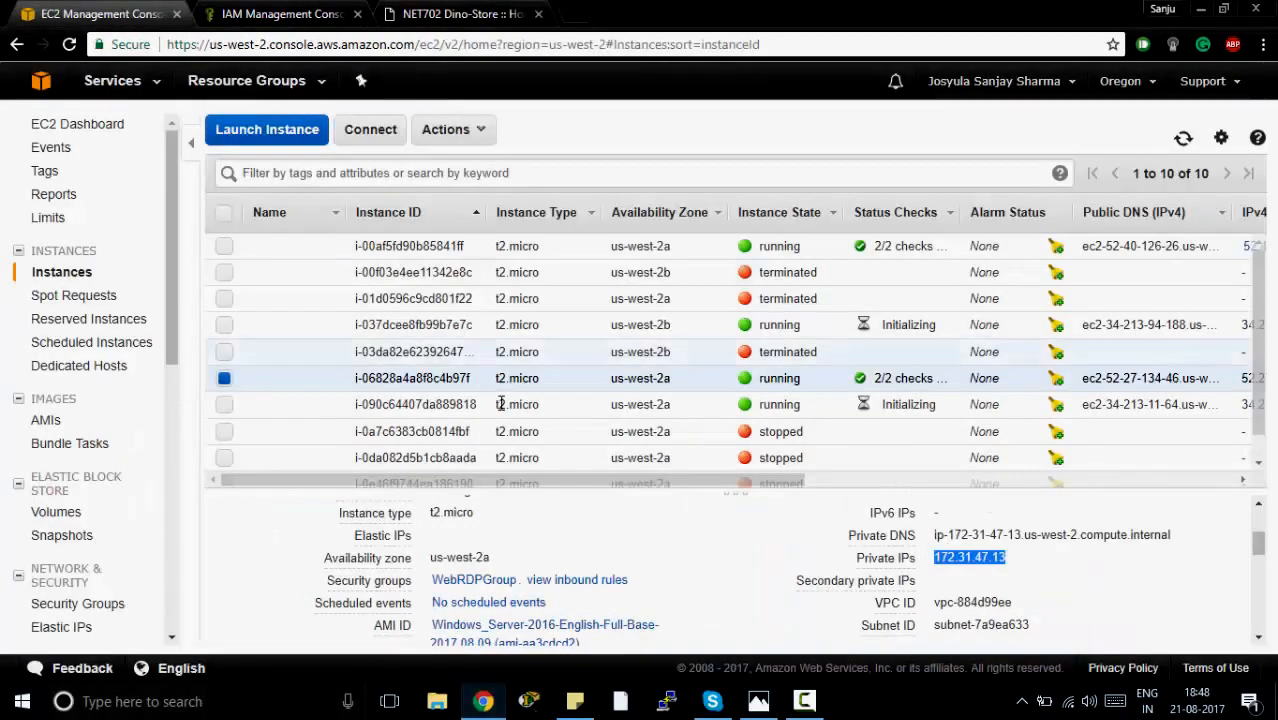
left_click(224, 380)
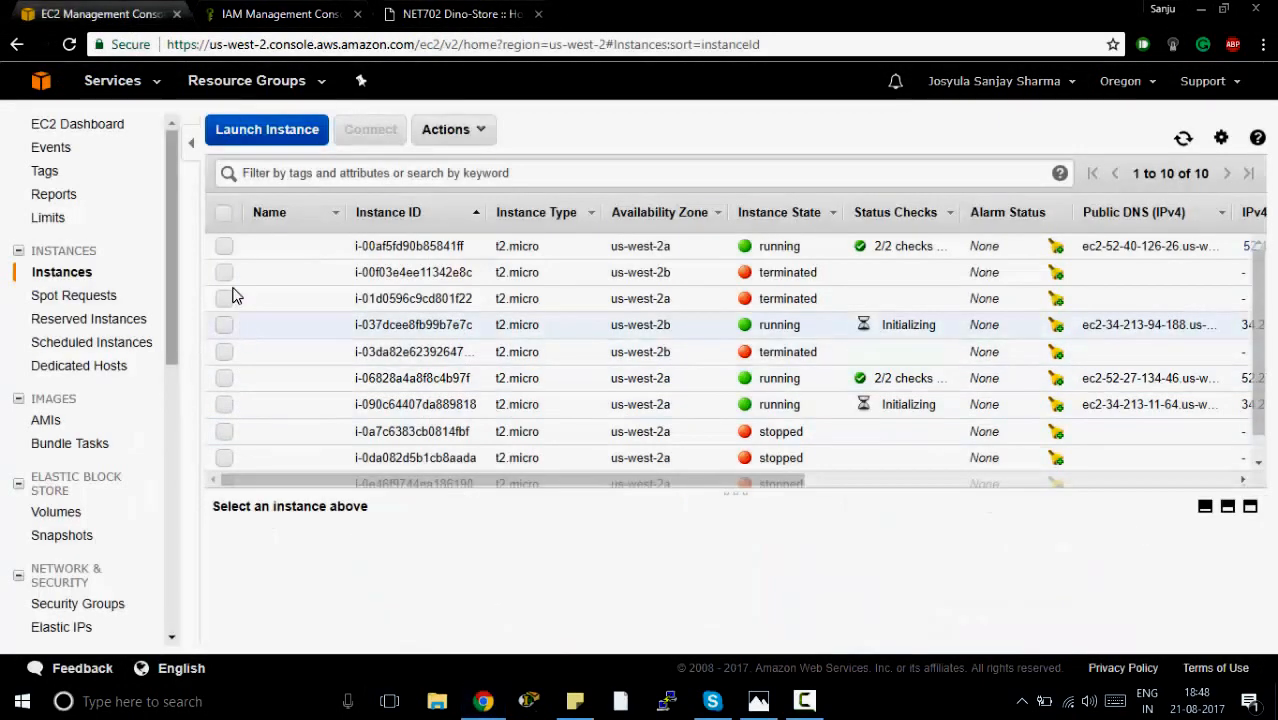
left_click(224, 246)
scroll(740, 620, "down", 3)
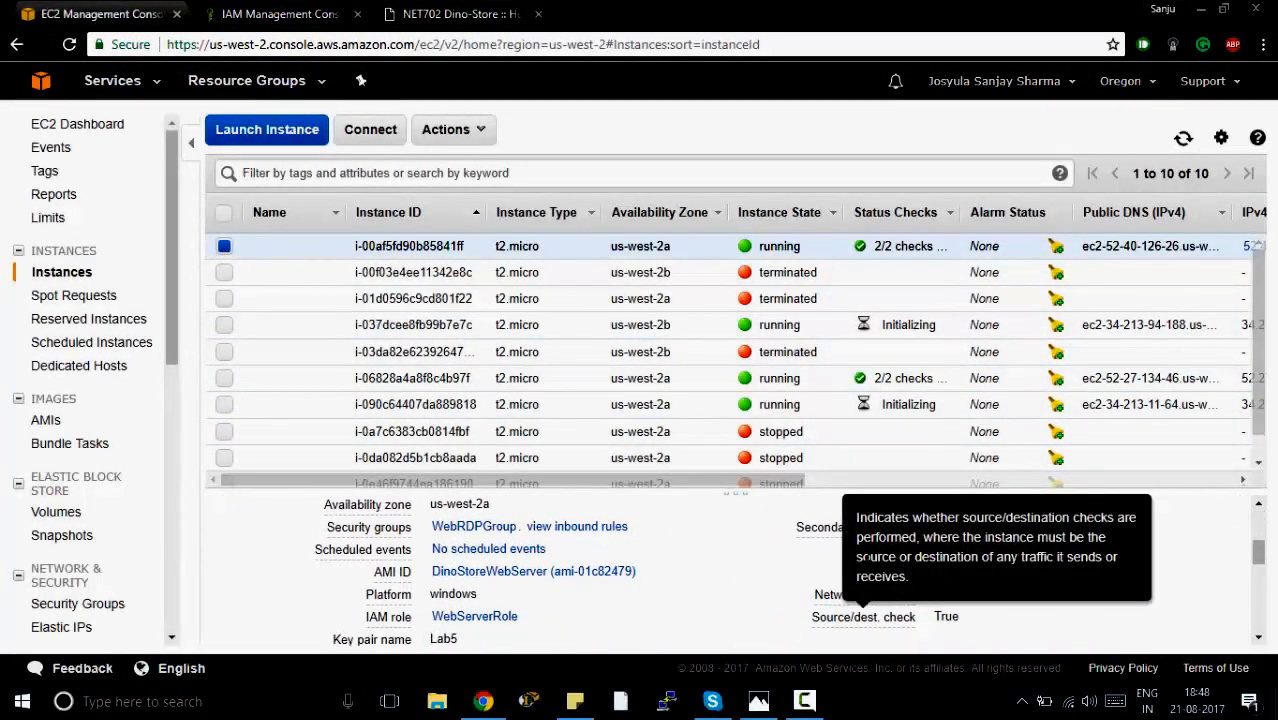
scroll(740, 590, "up", 3)
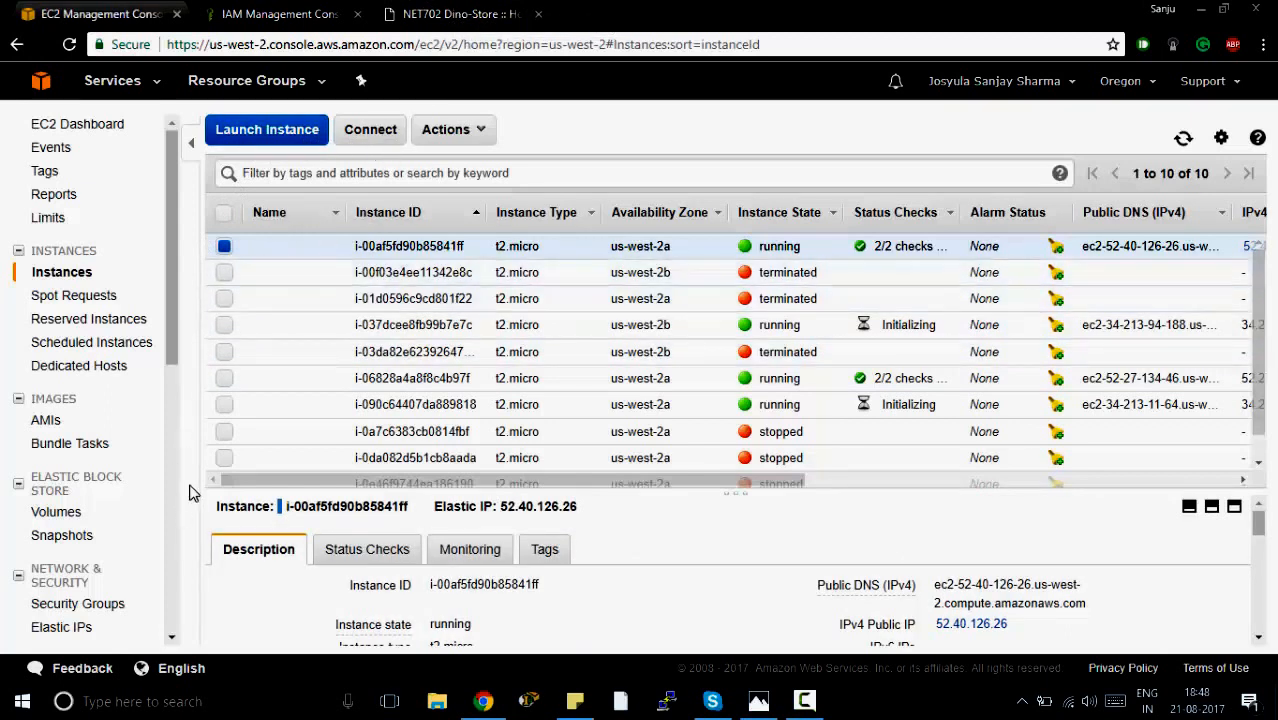
Open scale-web-group in the Auto Scaling groups and examine its details and its instances' lifecycle and health status.
scroll(100, 530, "down", 3)
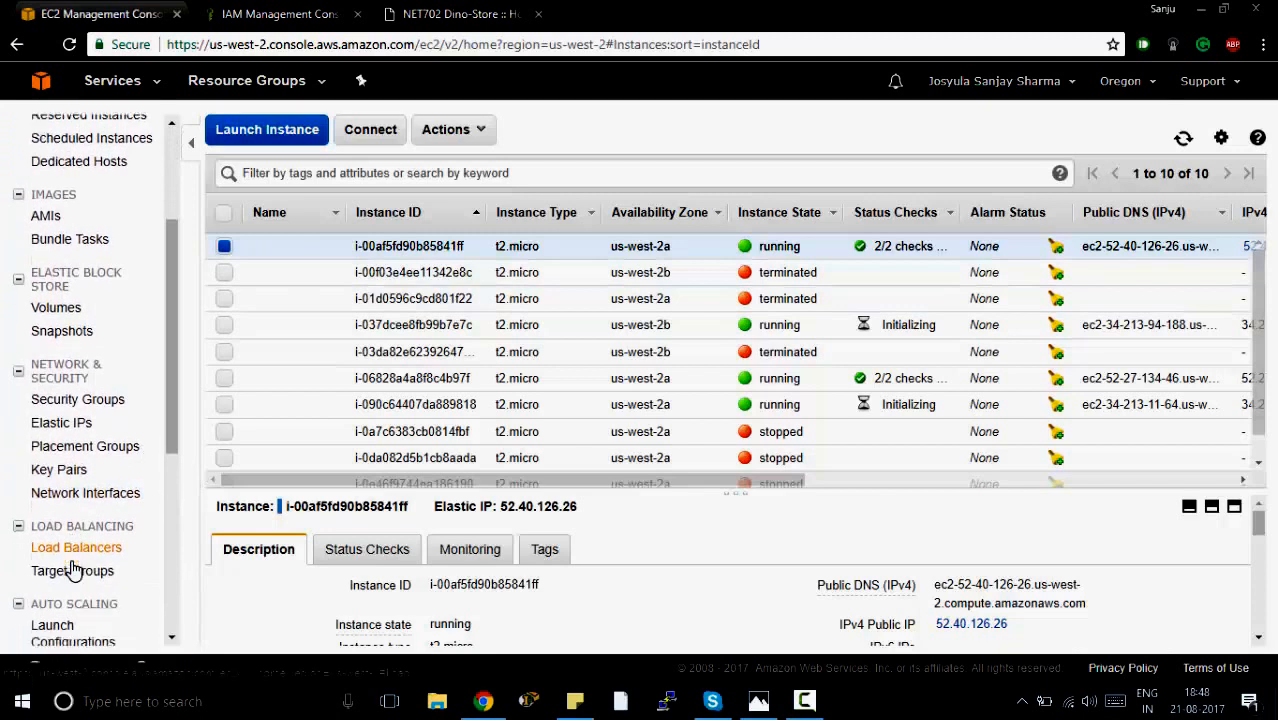
left_click(95, 538)
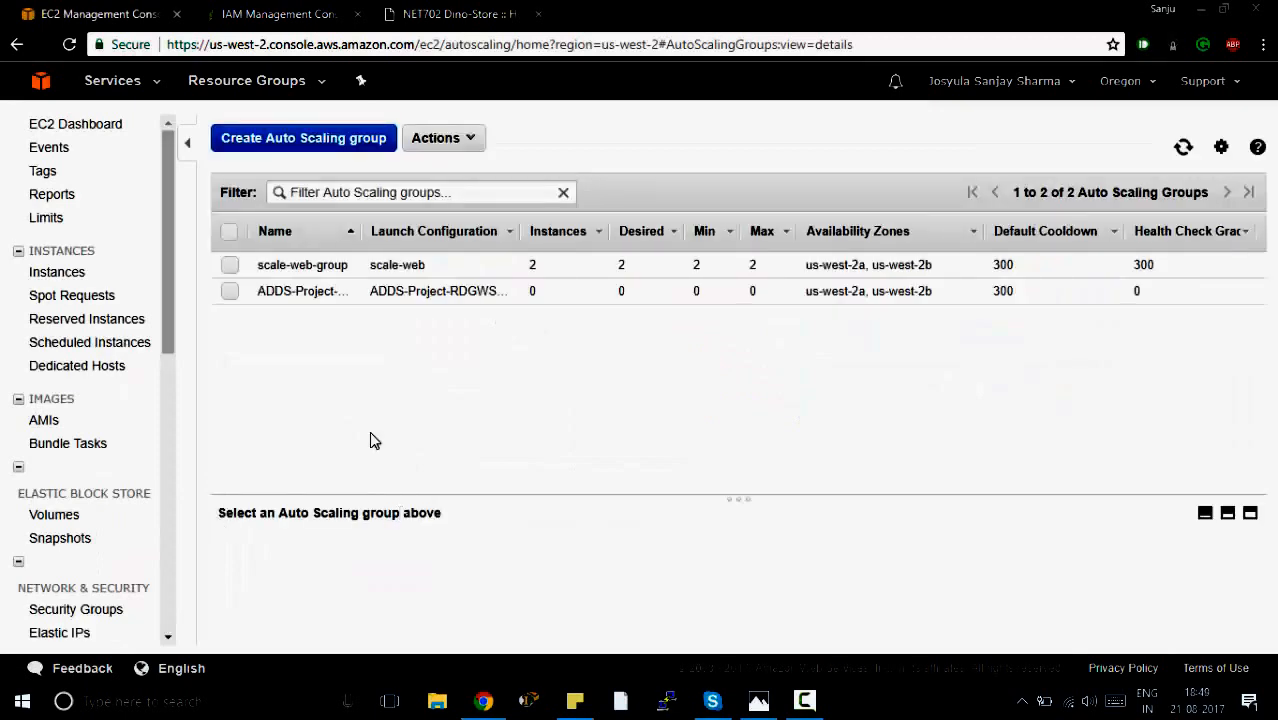
left_click(230, 265)
scroll(376, 540, "down", 3)
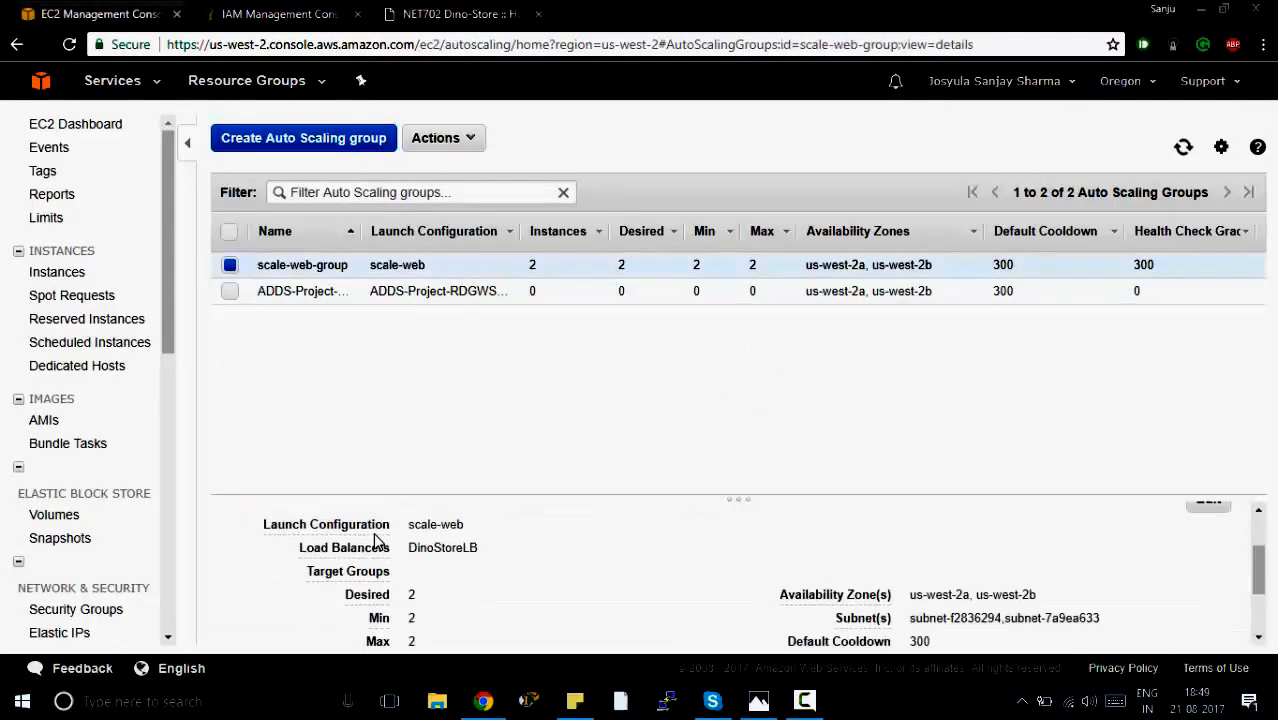
scroll(440, 565, "down", 2)
scroll(507, 591, "up", 5)
left_click(566, 516)
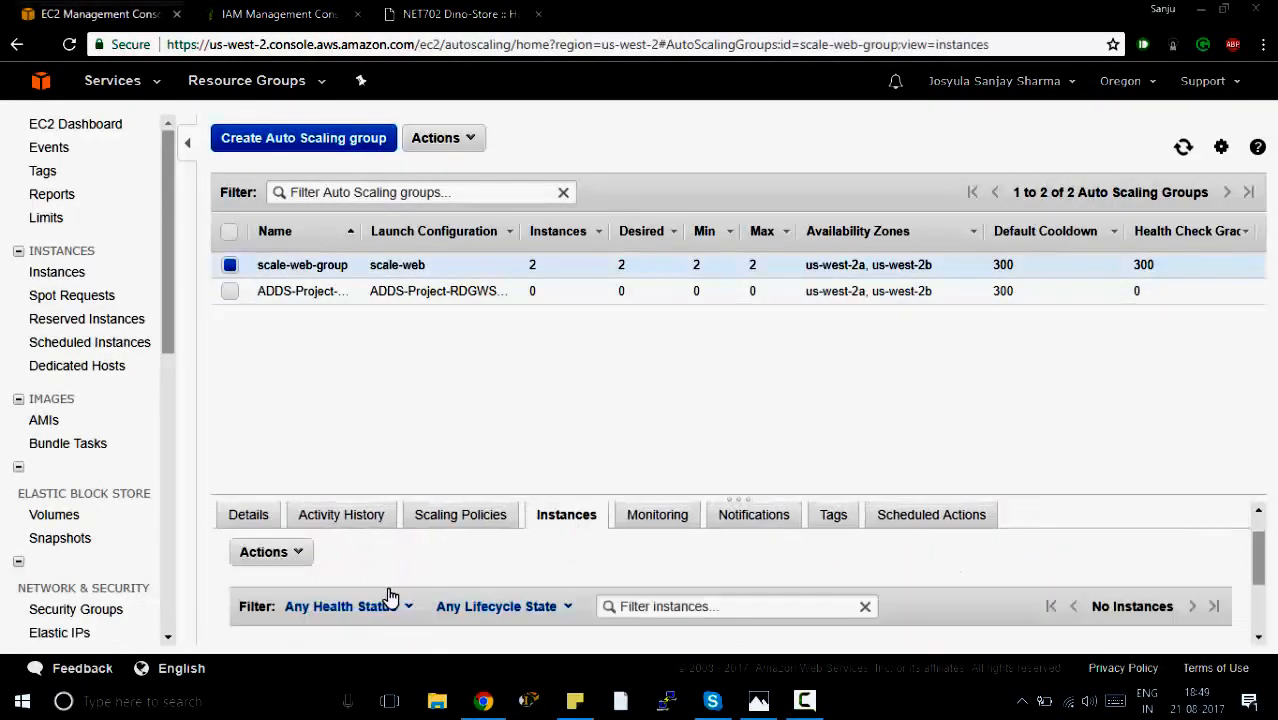
scroll(387, 595, "down", 2)
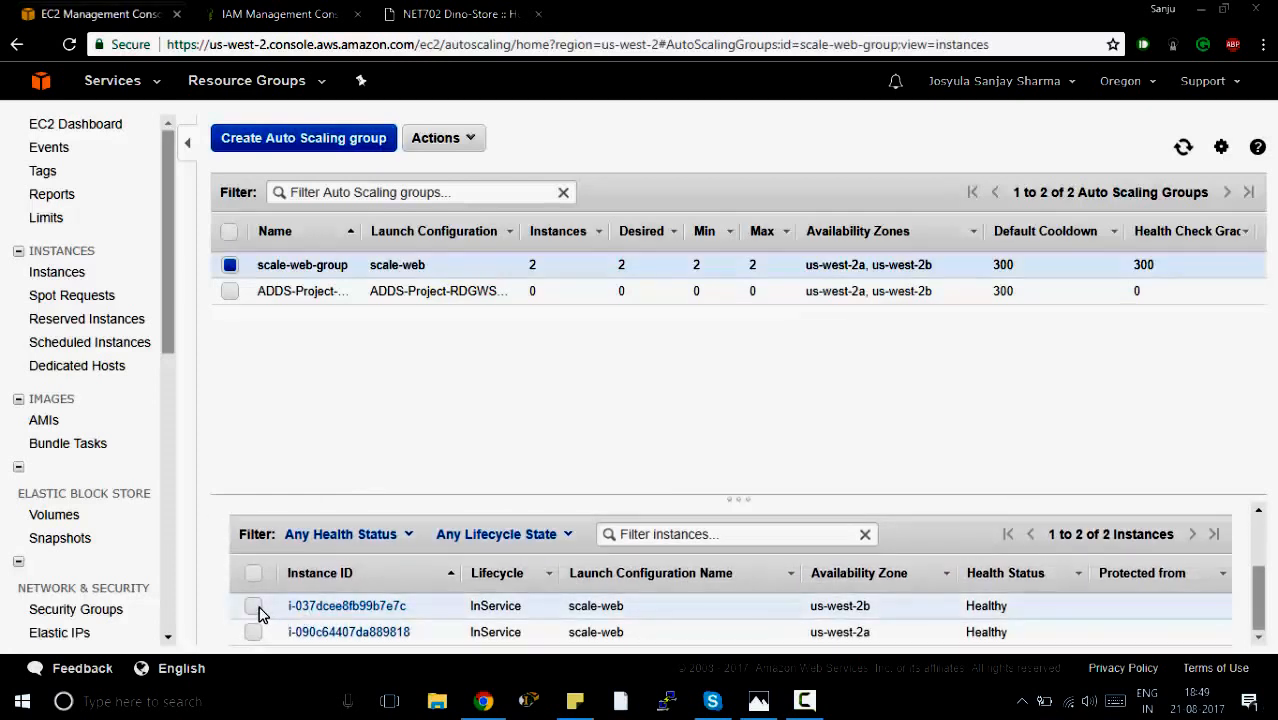
Open instance i-037dcee8fb99b7e7c from the group's instances and terminate it, confirming the termination.
left_click(330, 606)
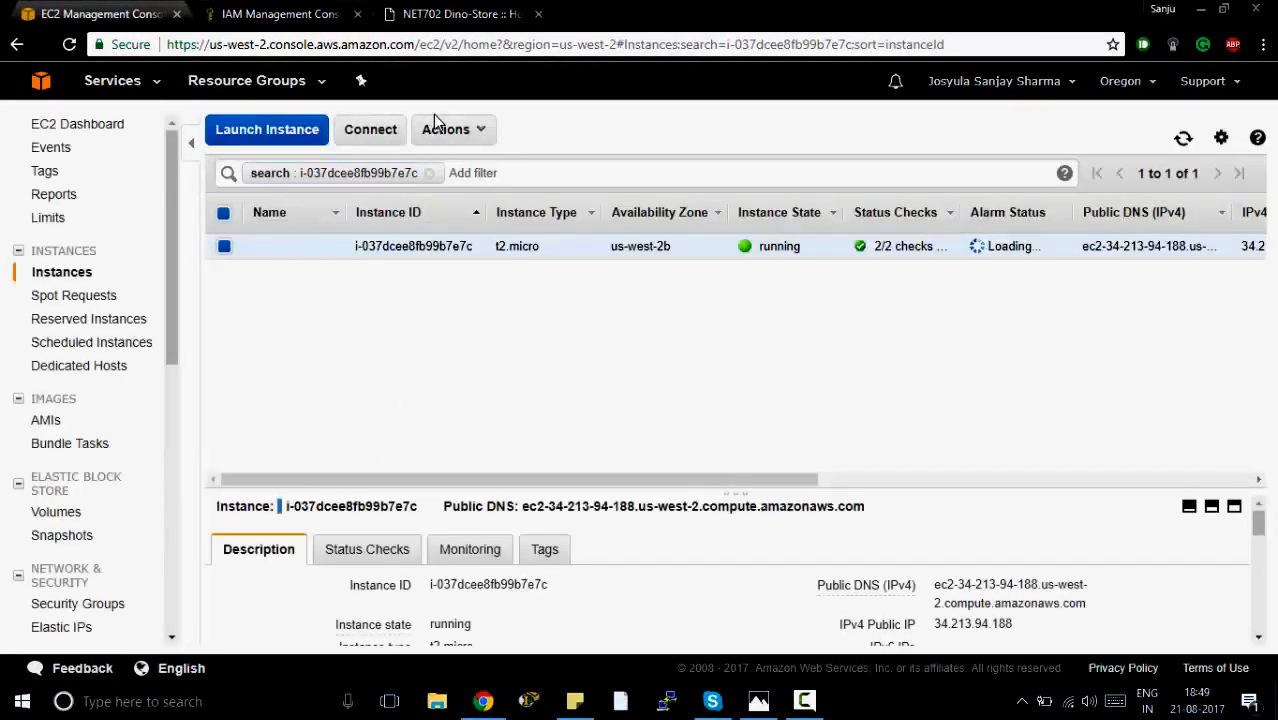
left_click(445, 129)
mouse_move(565, 233)
left_click(622, 298)
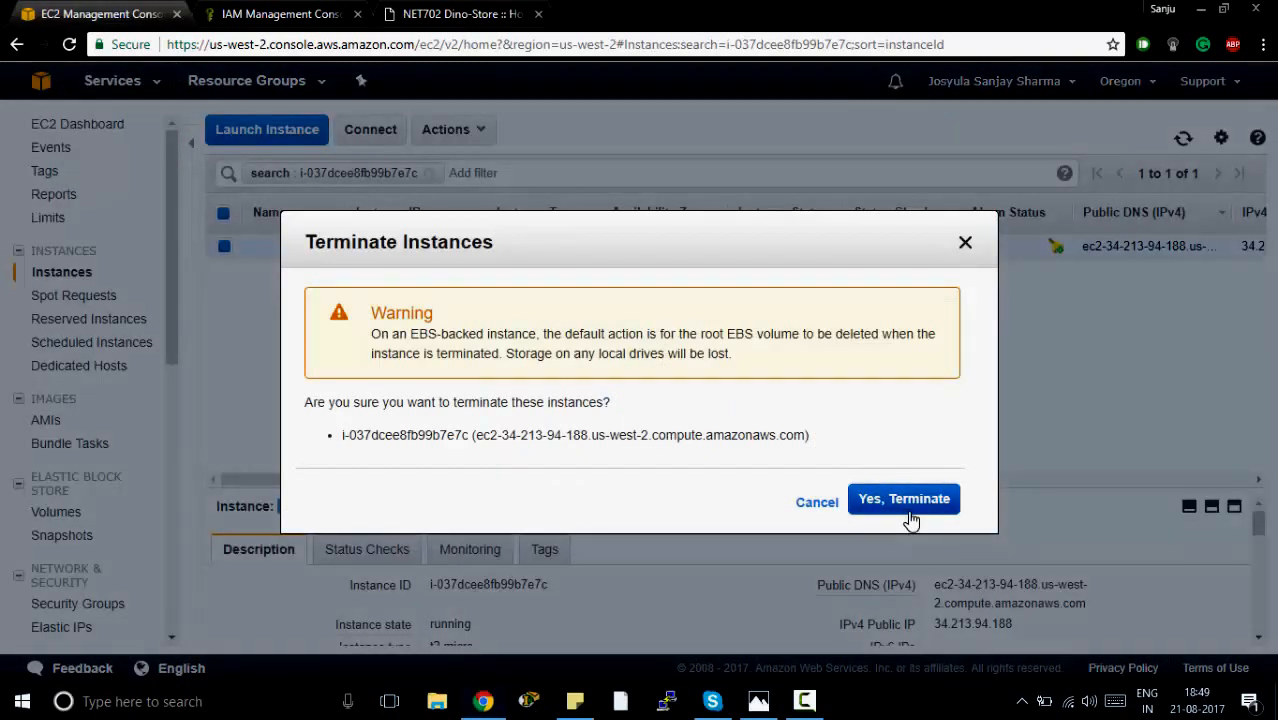
left_click(905, 502)
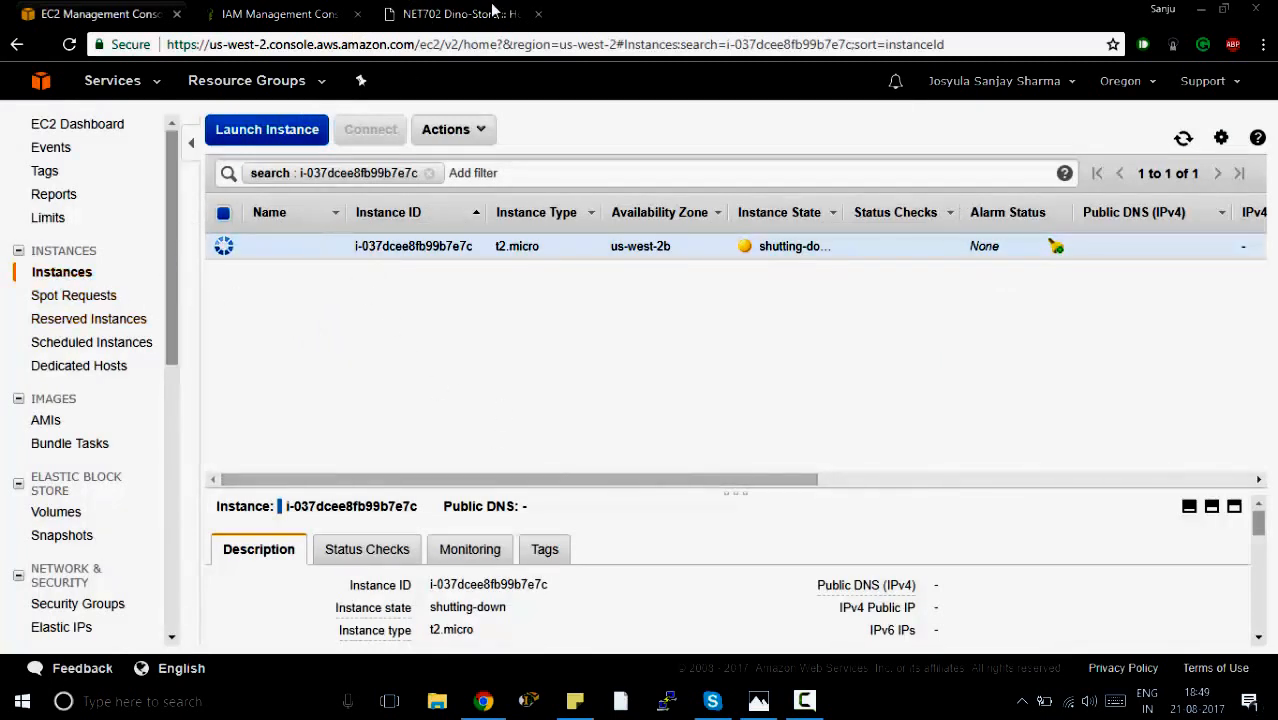
Return to the Auto Scaling groups, select scale-web-group and check the lifecycle and health status of its instances after the termination.
scroll(50, 576, "down", 5)
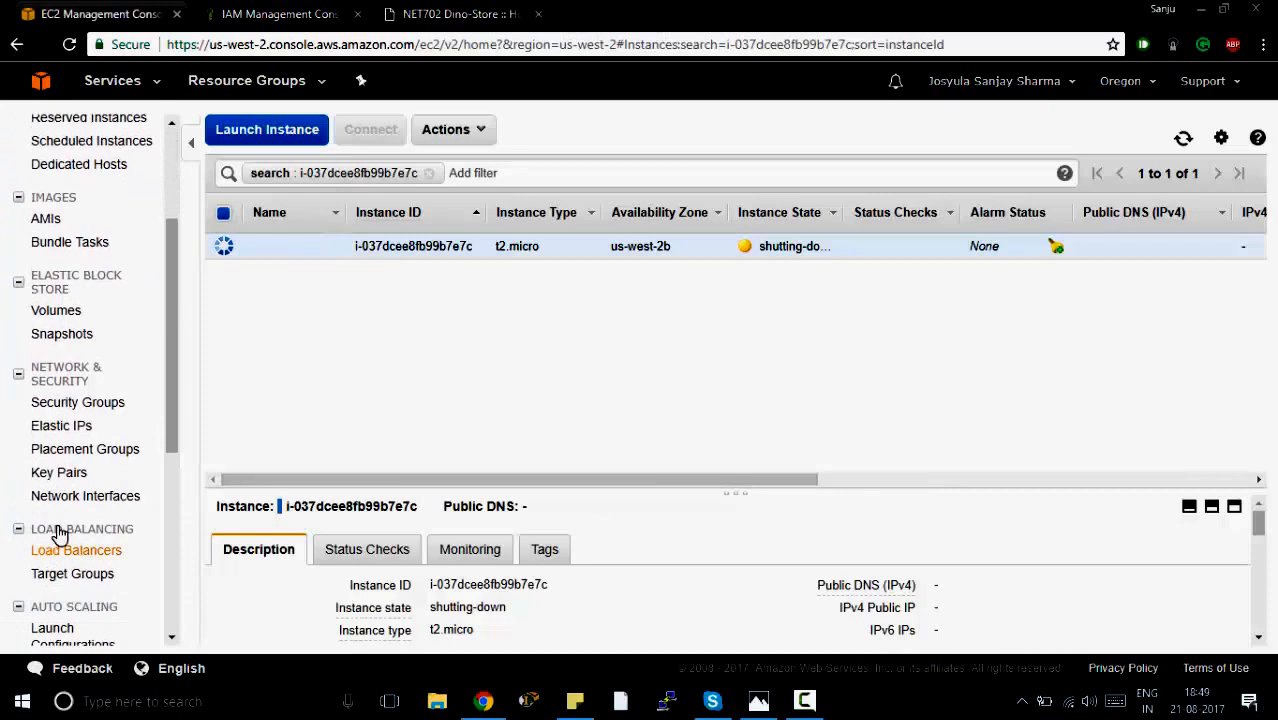
left_click(84, 602)
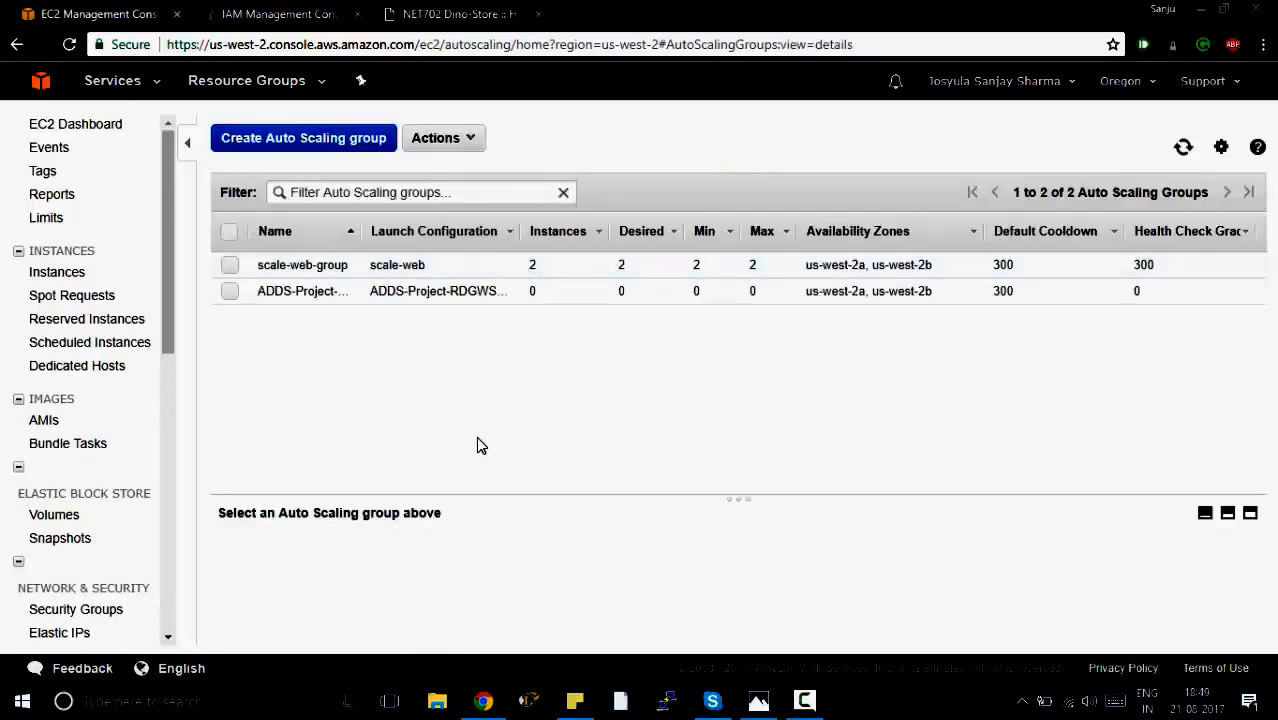
left_click(230, 268)
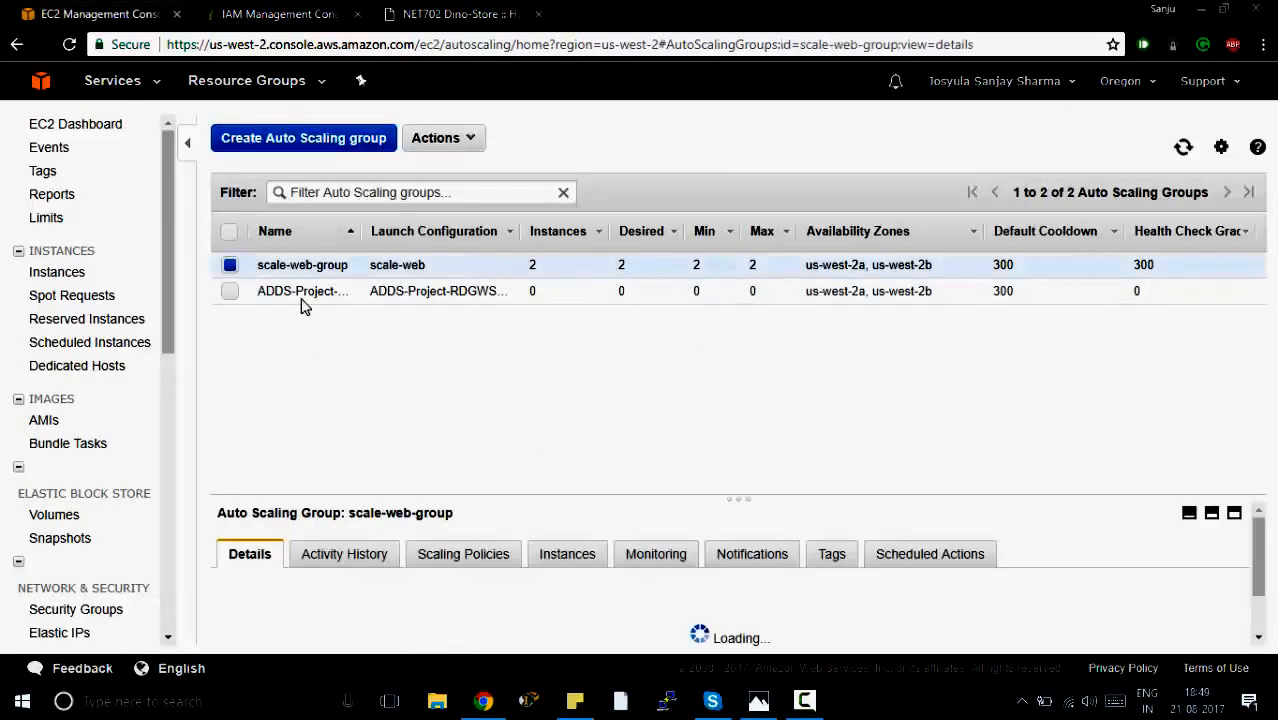
left_click(562, 558)
scroll(445, 630, "down", 2)
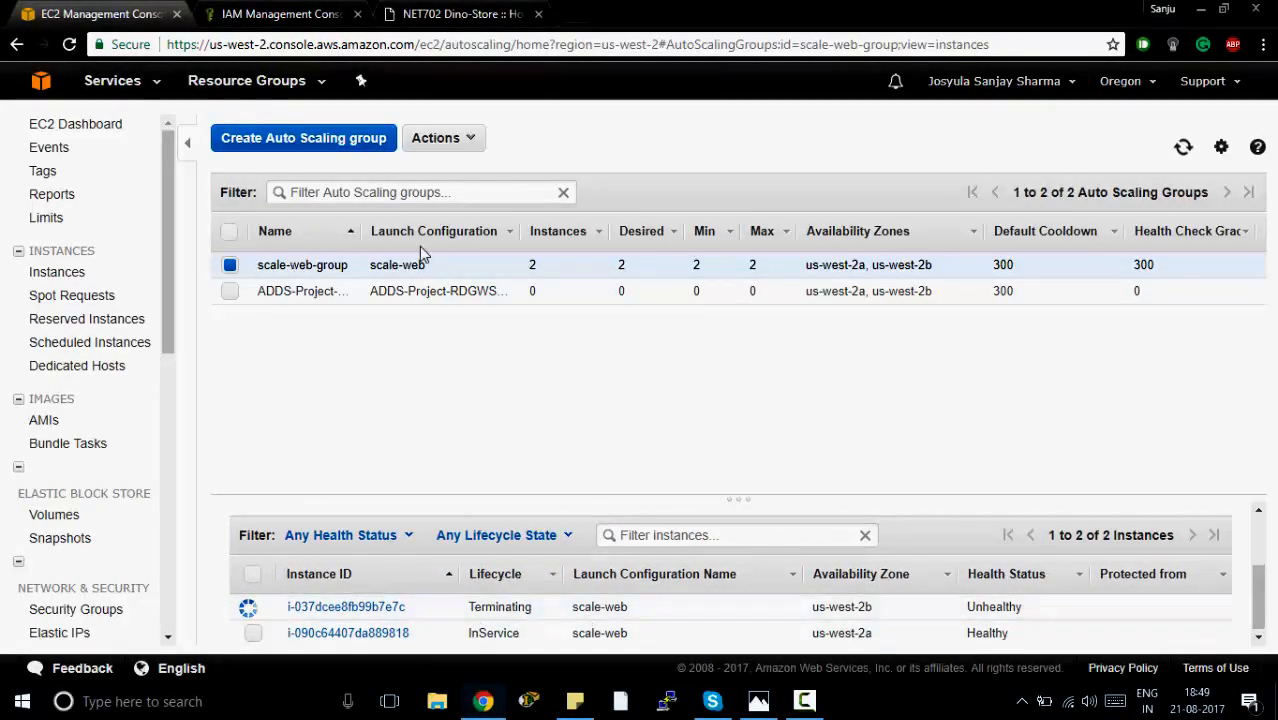
Switch to the DinoStore page and reload it three times to check which server address responds.
left_click(489, 12)
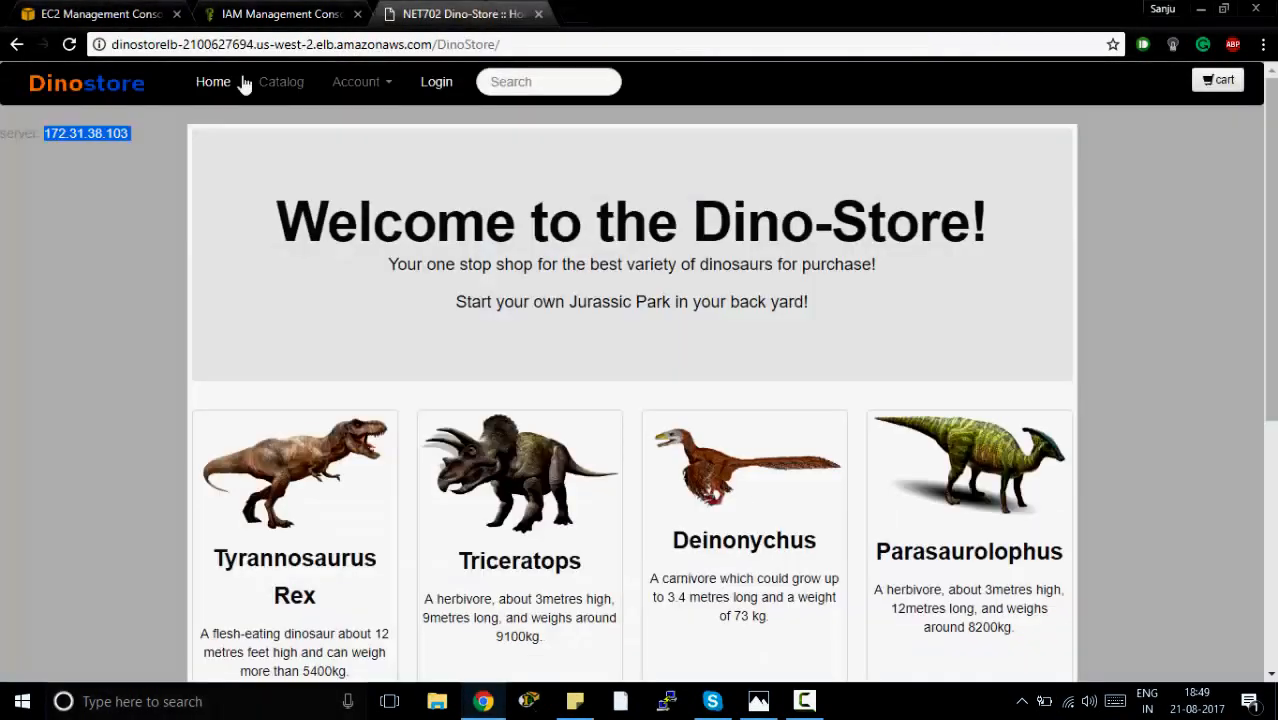
left_click(69, 45)
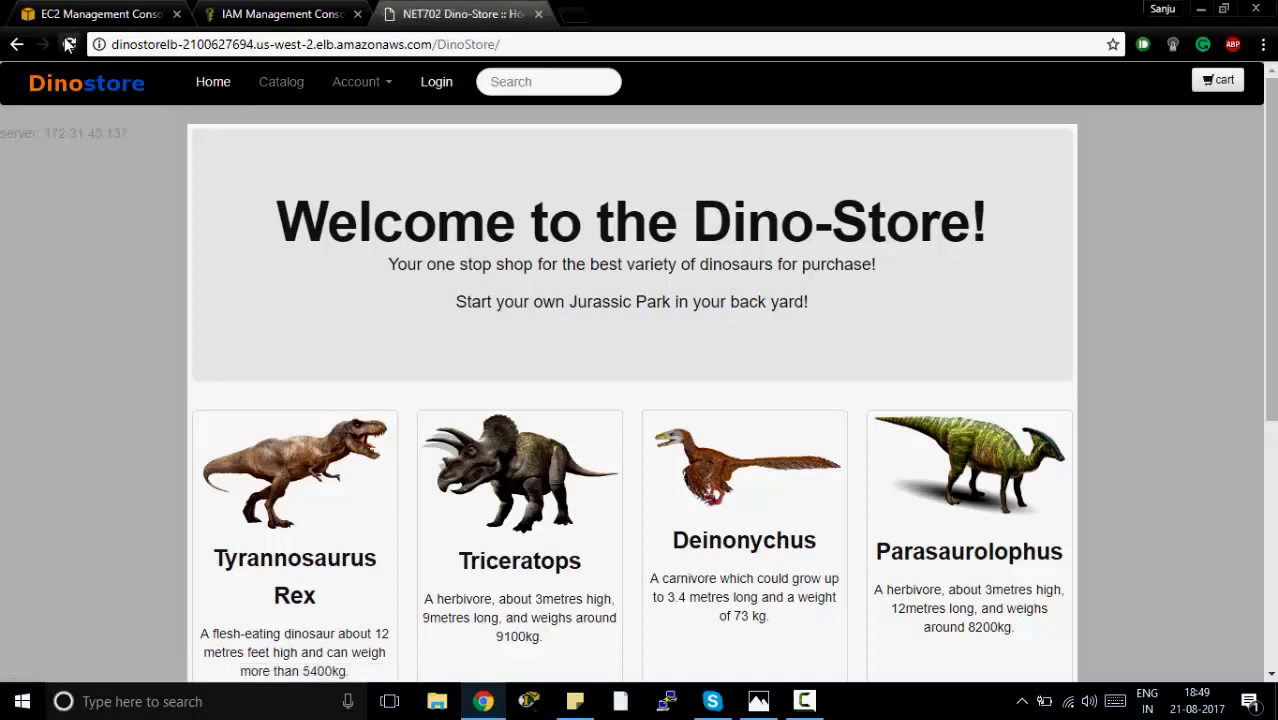
left_click(69, 45)
left_click(71, 45)
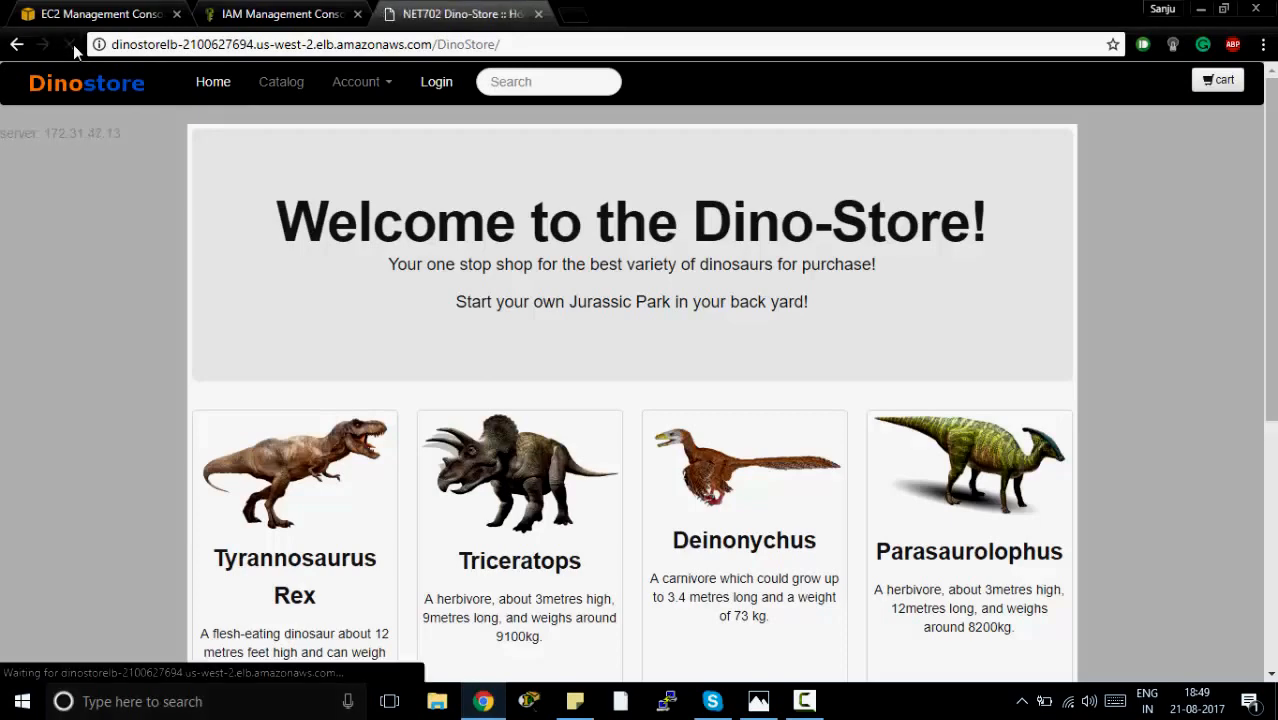
Return to the EC2 console and open the list of all instances.
left_click(90, 16)
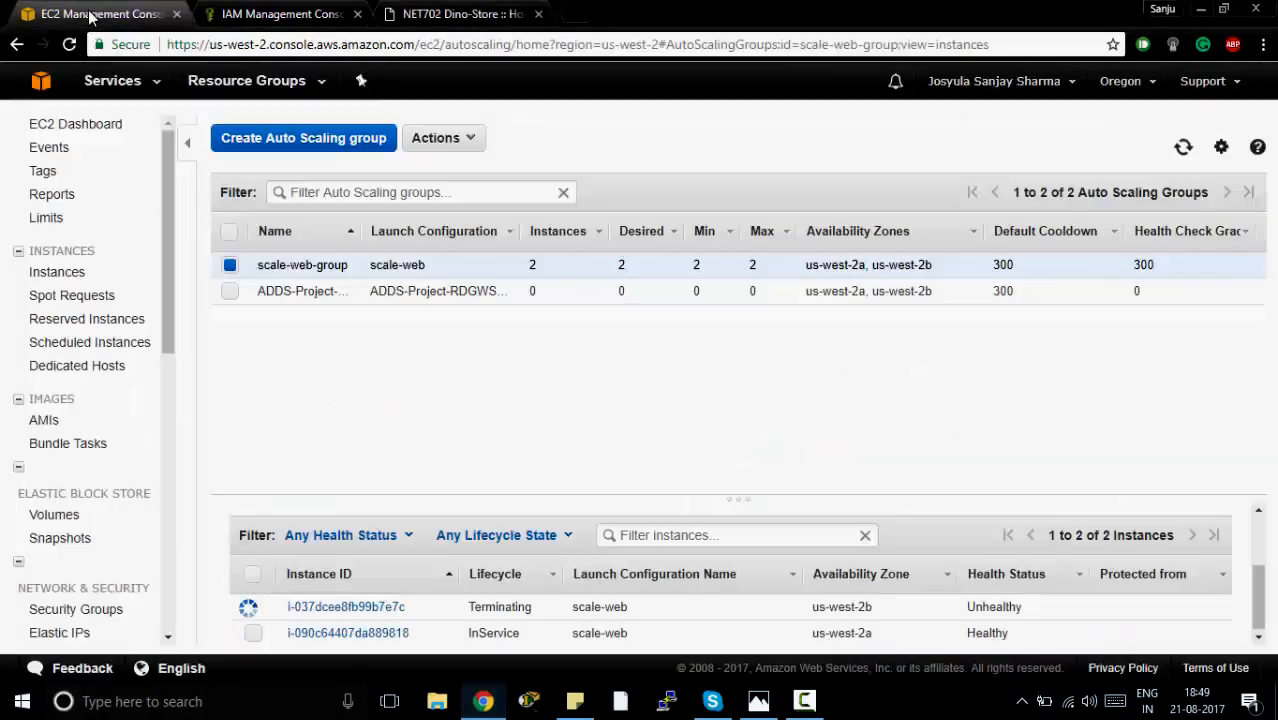
left_click(68, 272)
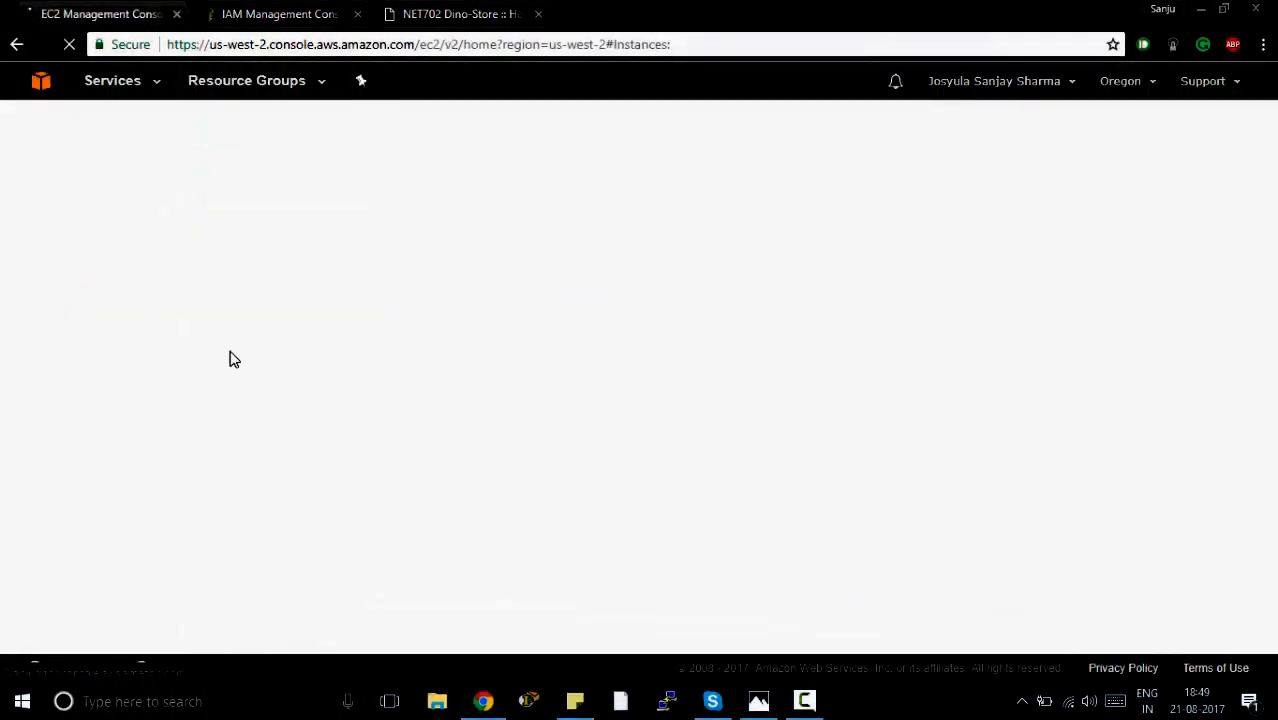